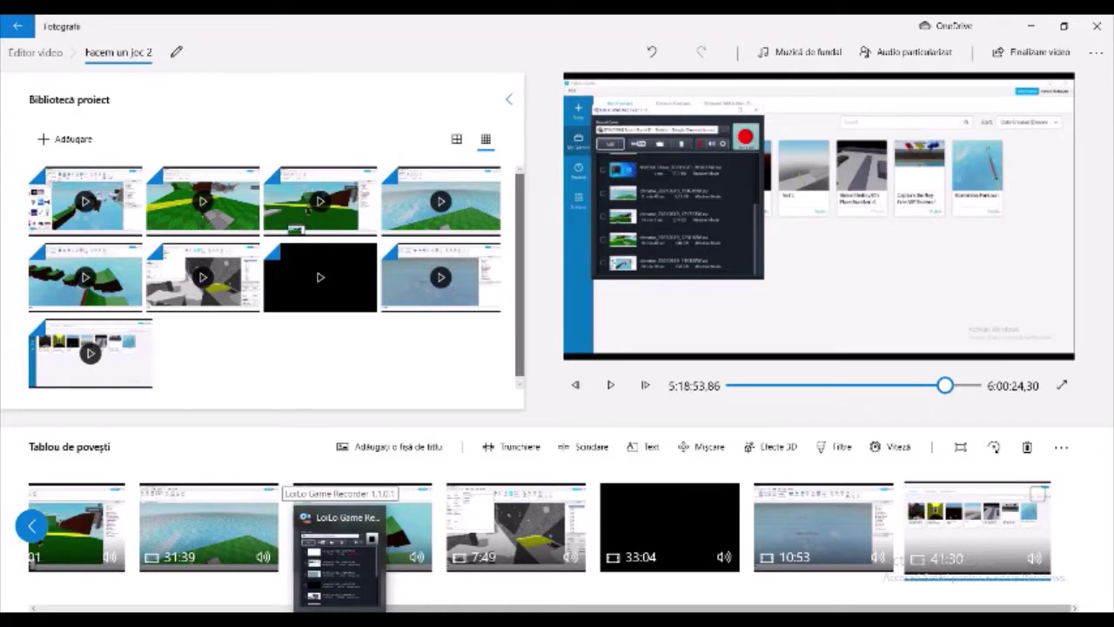
Switch to Roblox Studio, search the toolbox models for "gravity" and insert the Gravity Coil near the yellow strip
click(339, 549)
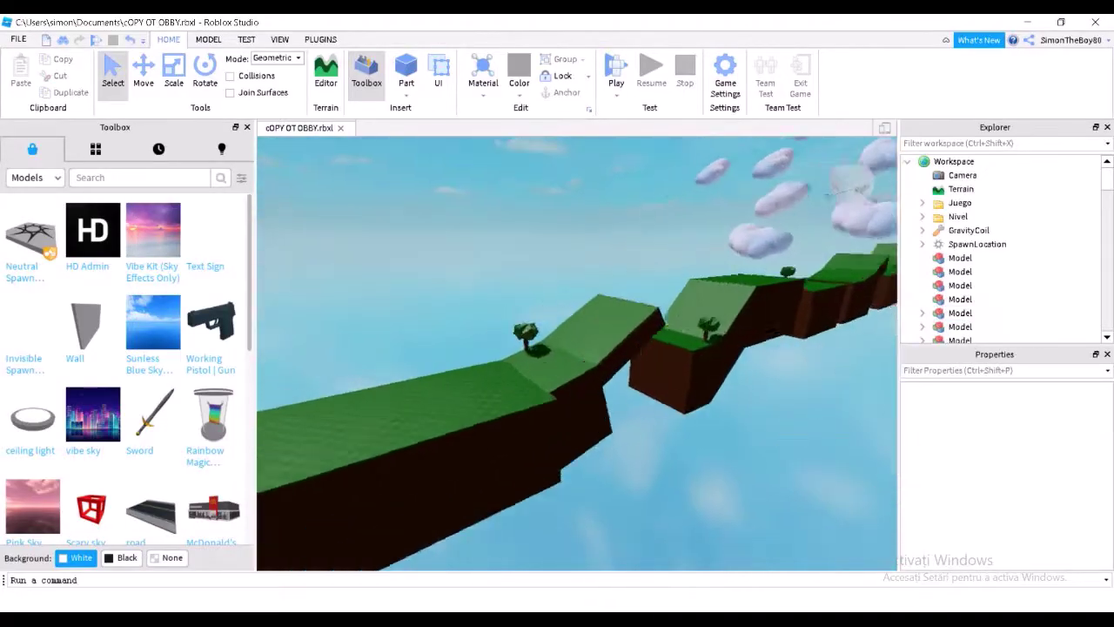
scroll(577, 352, up, 3)
text(ravity)
key(Return)
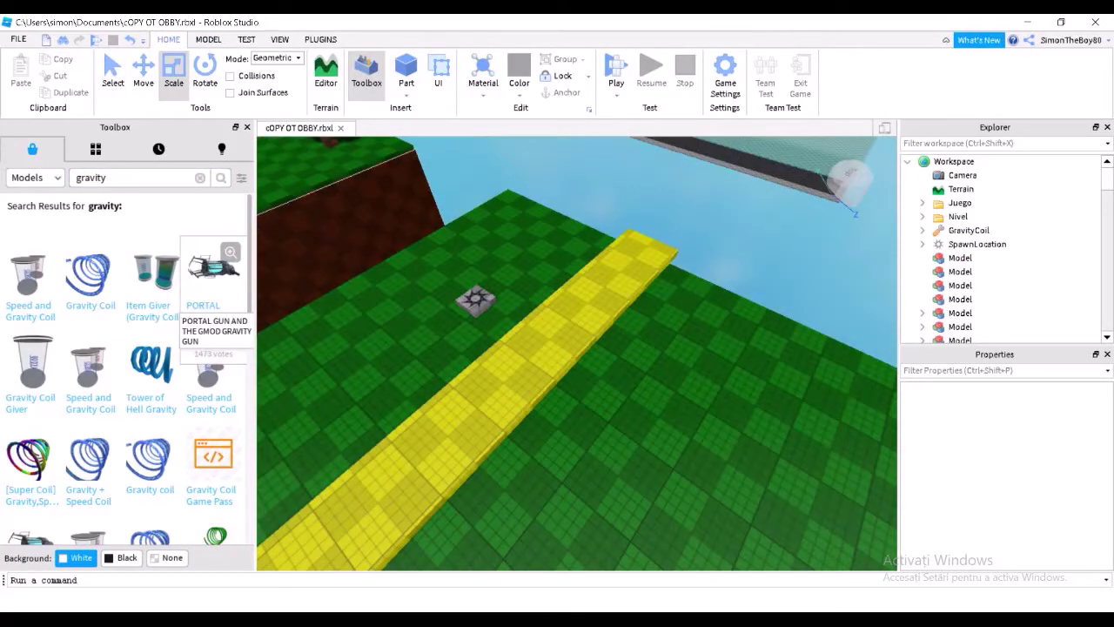
click(90, 274)
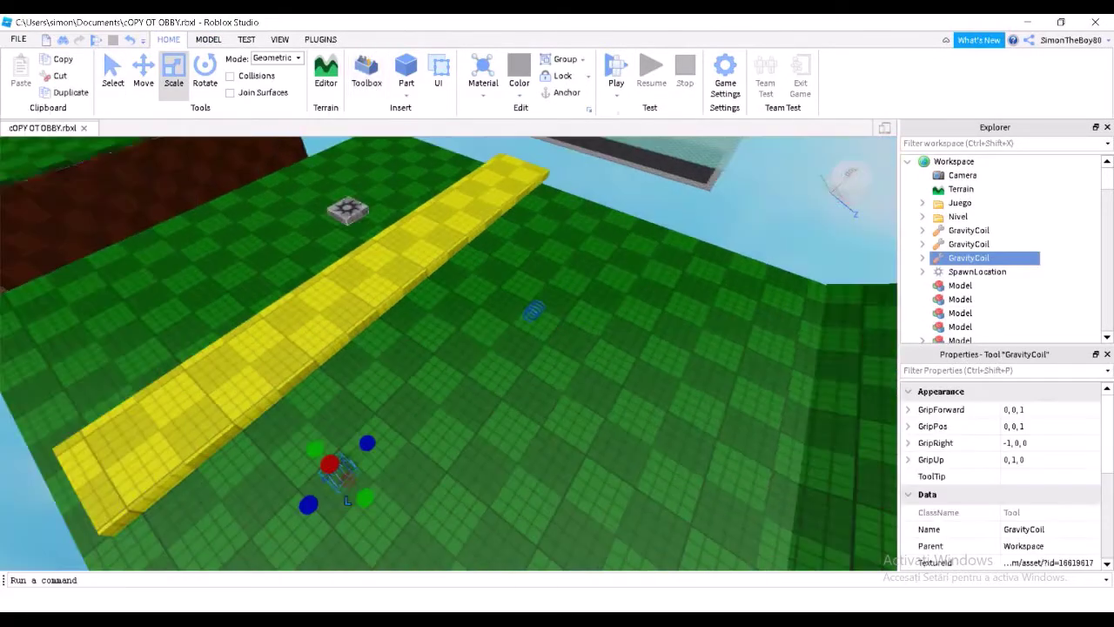
Playtest the obby several times with the gravity coils and examine the GravityCoilScript code
key(F5)
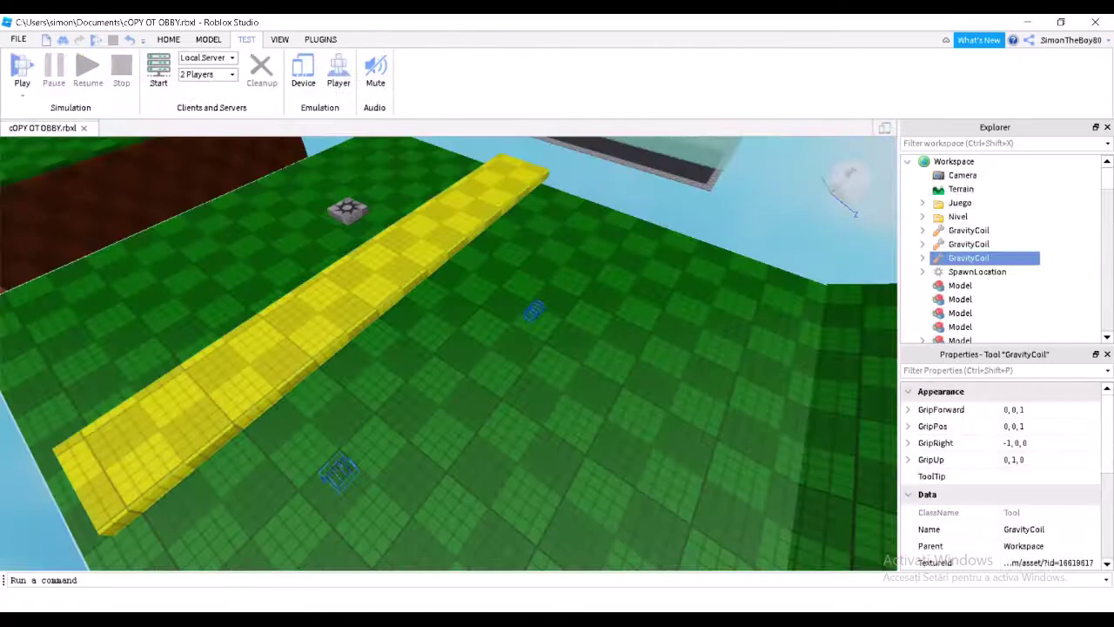
key(F5)
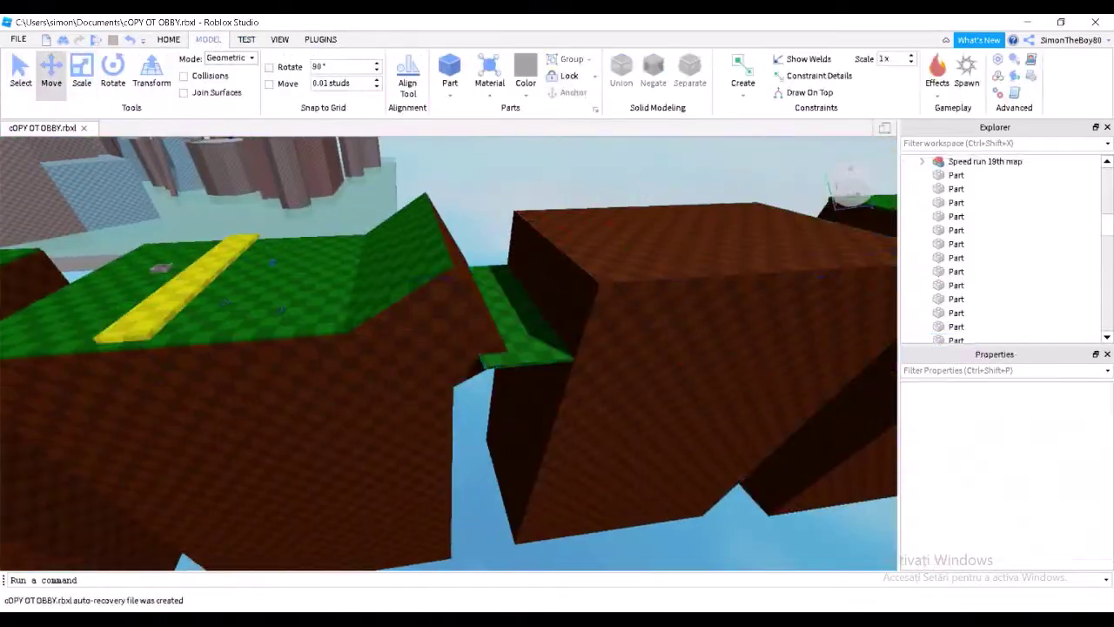
key(F5)
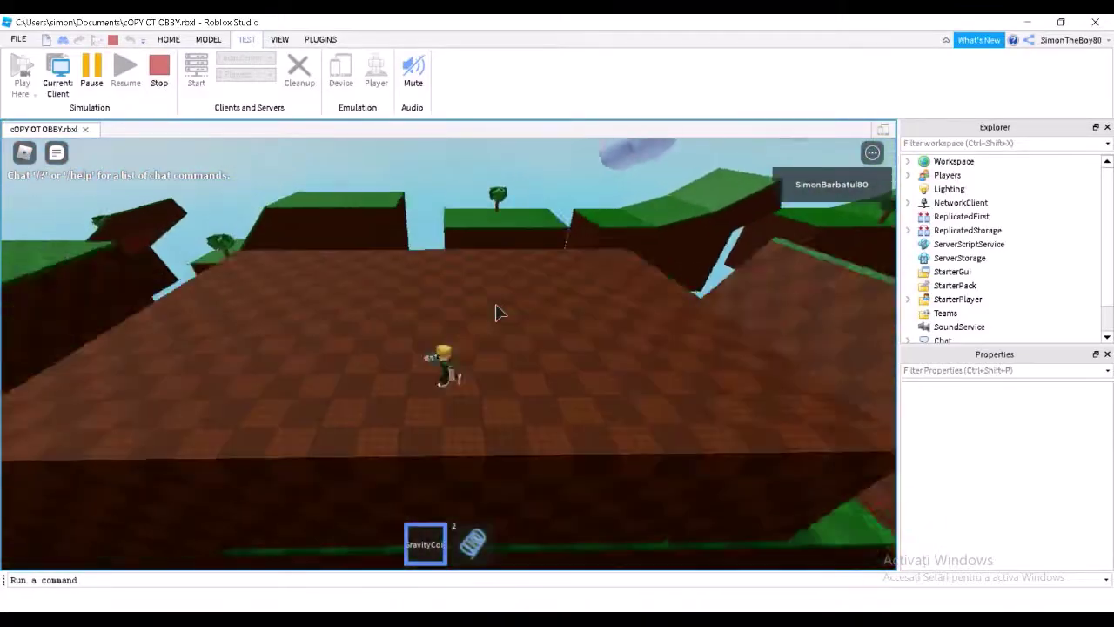
key(shift+F5)
key(F5)
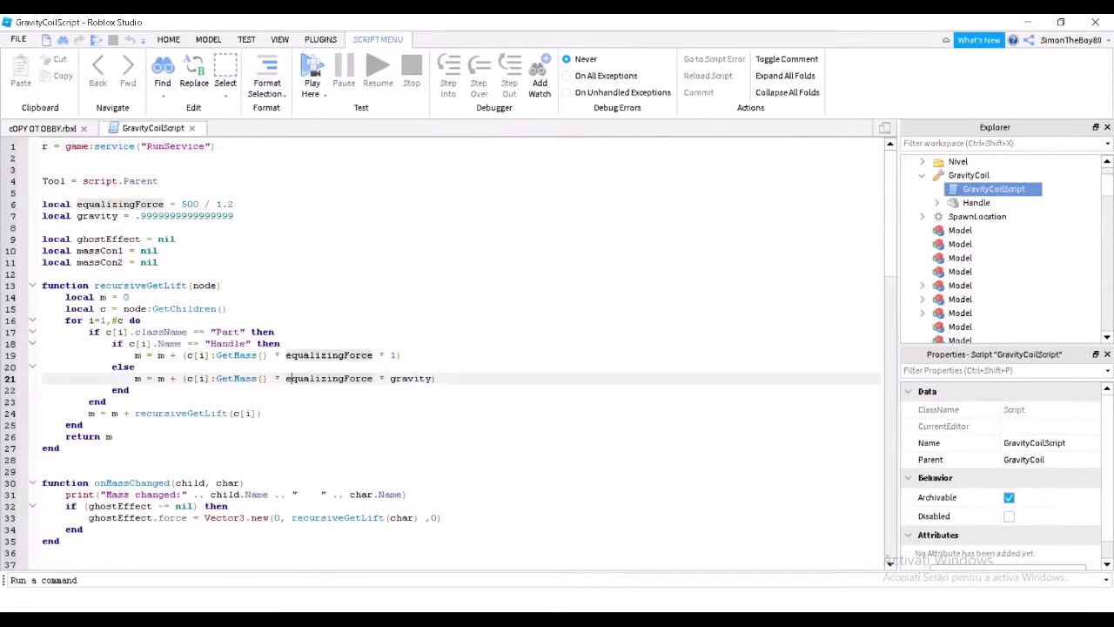
key(F5)
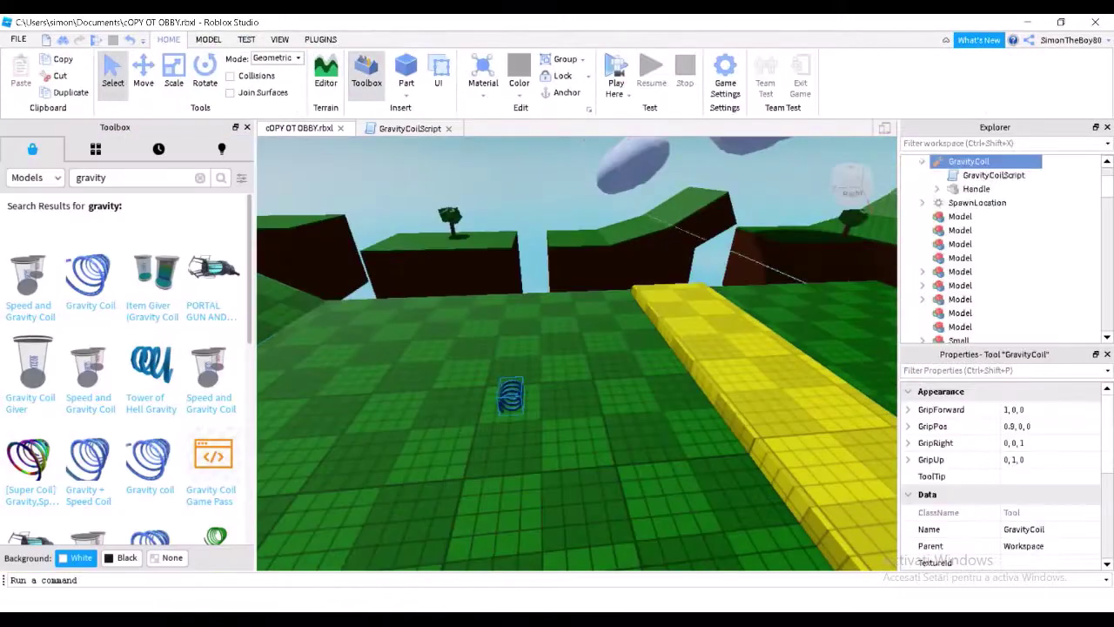
Move the GravityCoil tool from the Workspace into StarterPack, then playtest walking with the coil equipped
scroll(1001, 248, down, 10)
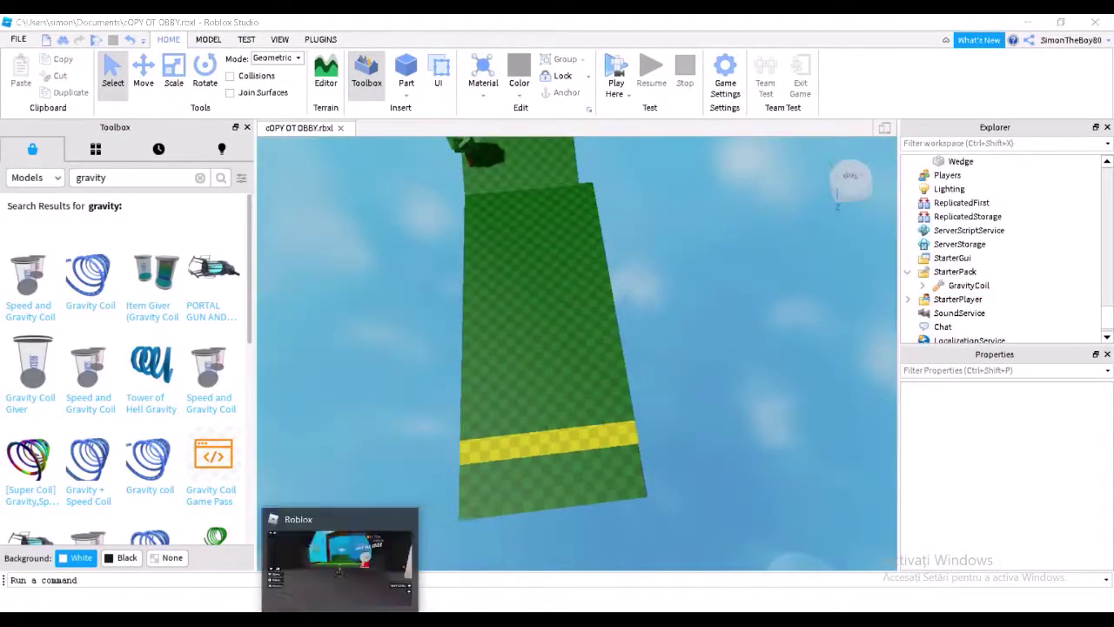
click(345, 557)
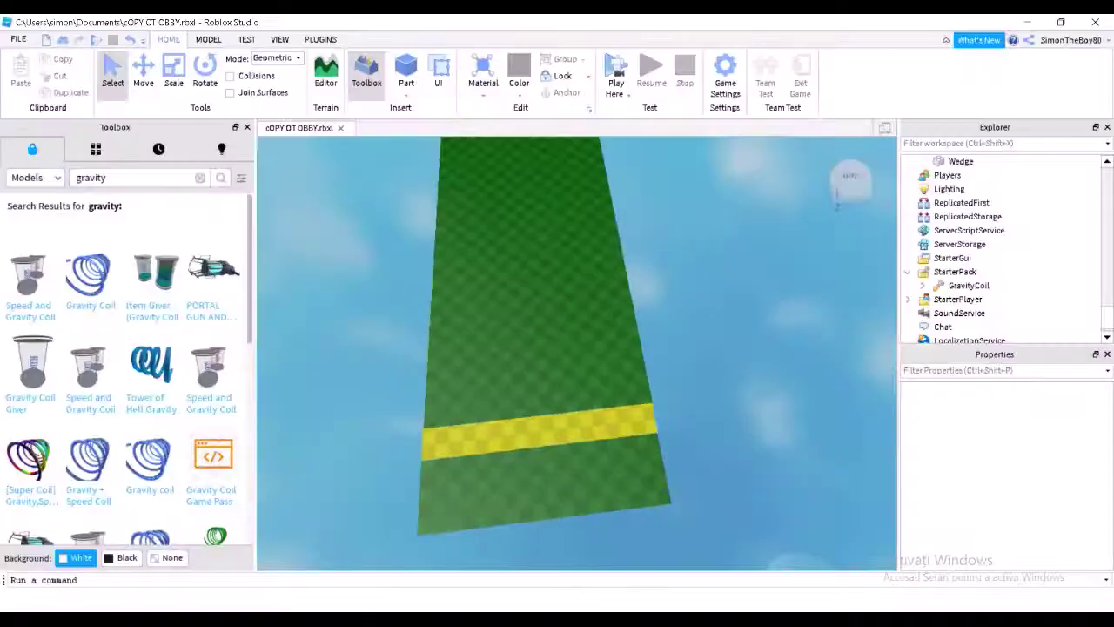
key(F5)
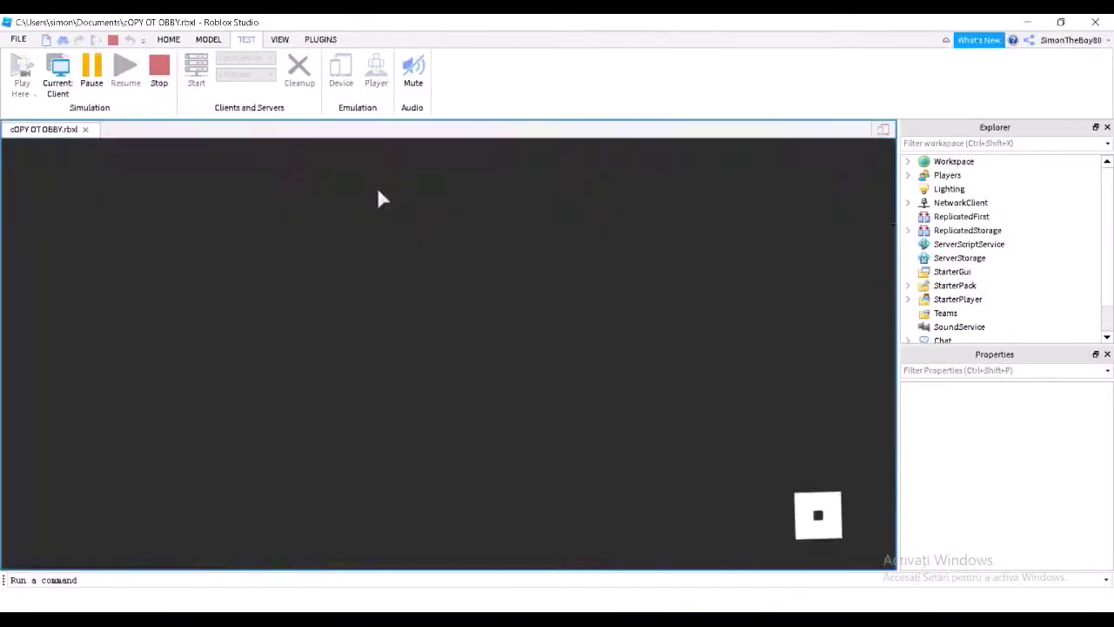
key(1)
key(w)
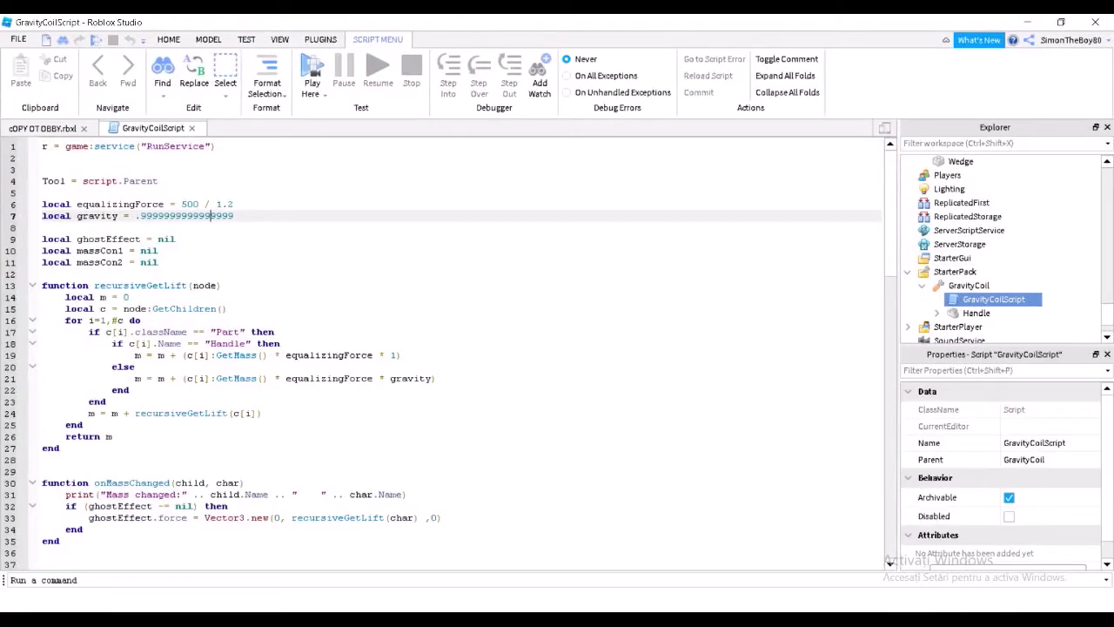
Review the GravityCoilScript gravity value and playtest the coil on the starting platform
key(F5)
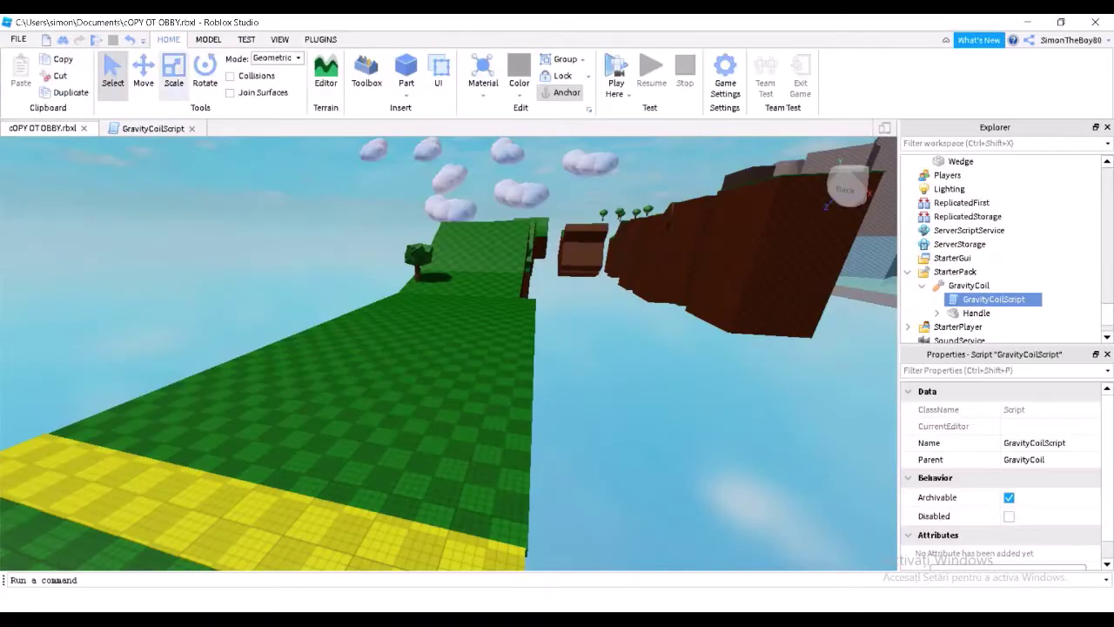
key(F5)
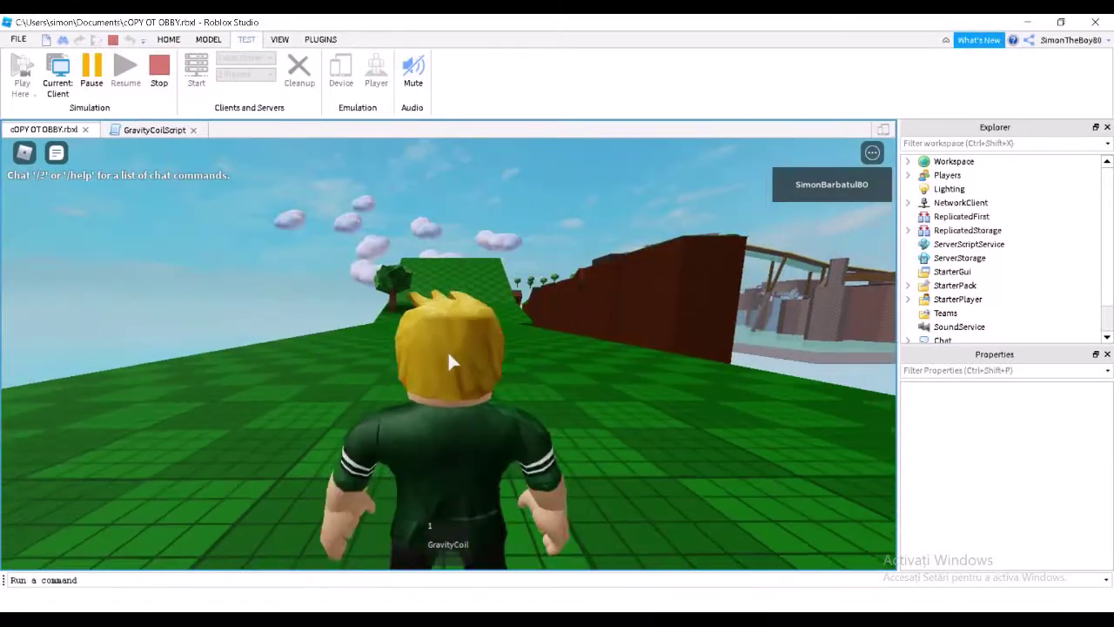
key(super)
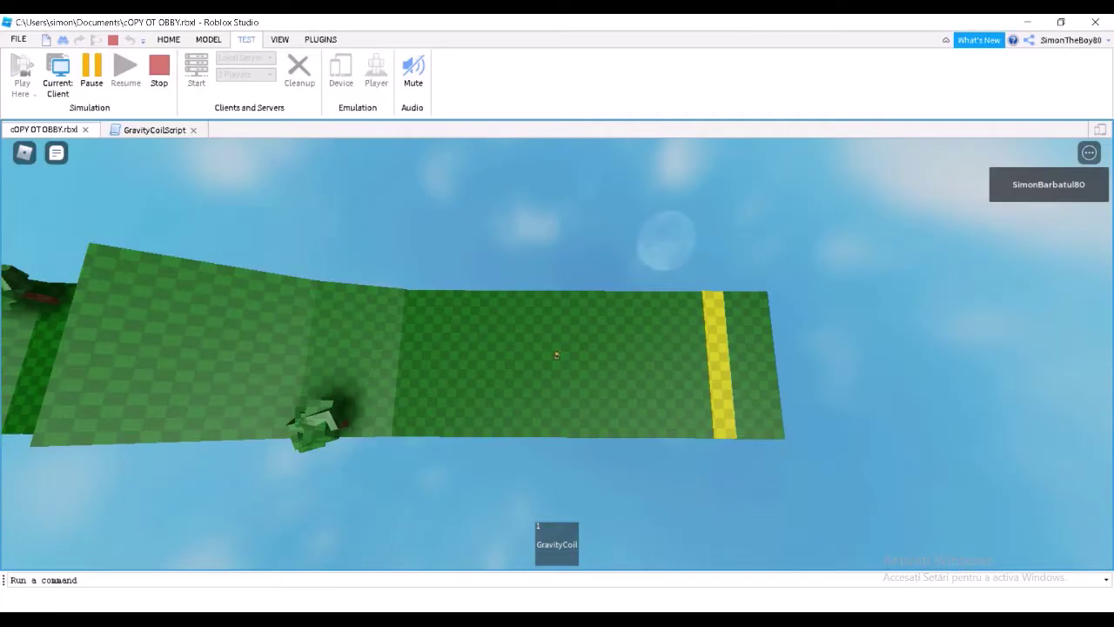
Stop the playtest, adjust the yellow strip and the end of the starting platform with Move and Scale, and test again
key(shift+F5)
click(546, 331)
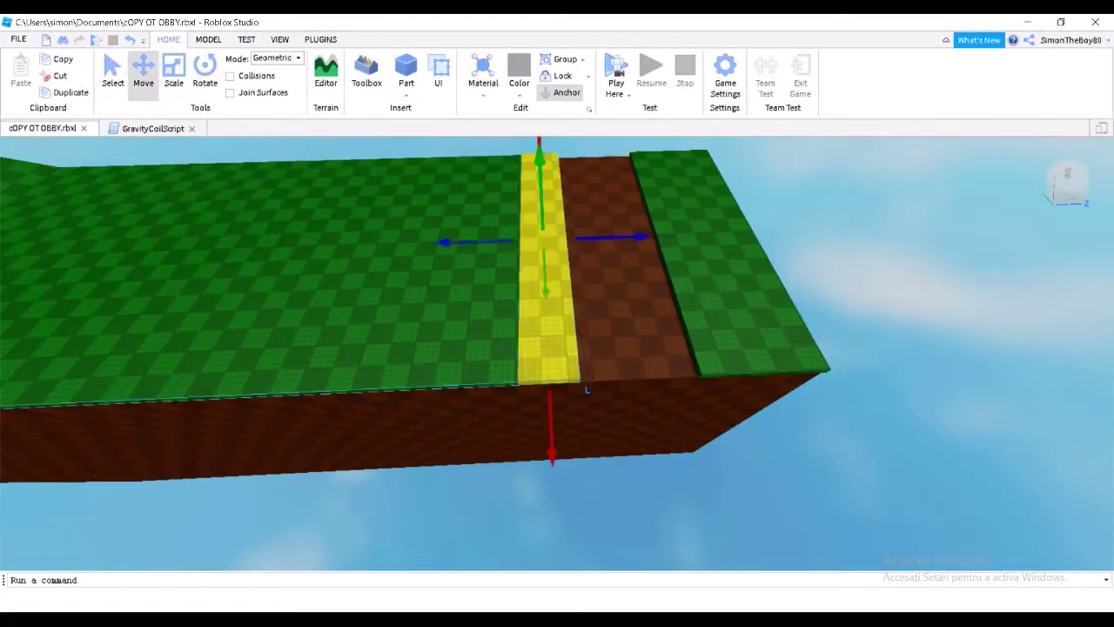
key(ctrl+3)
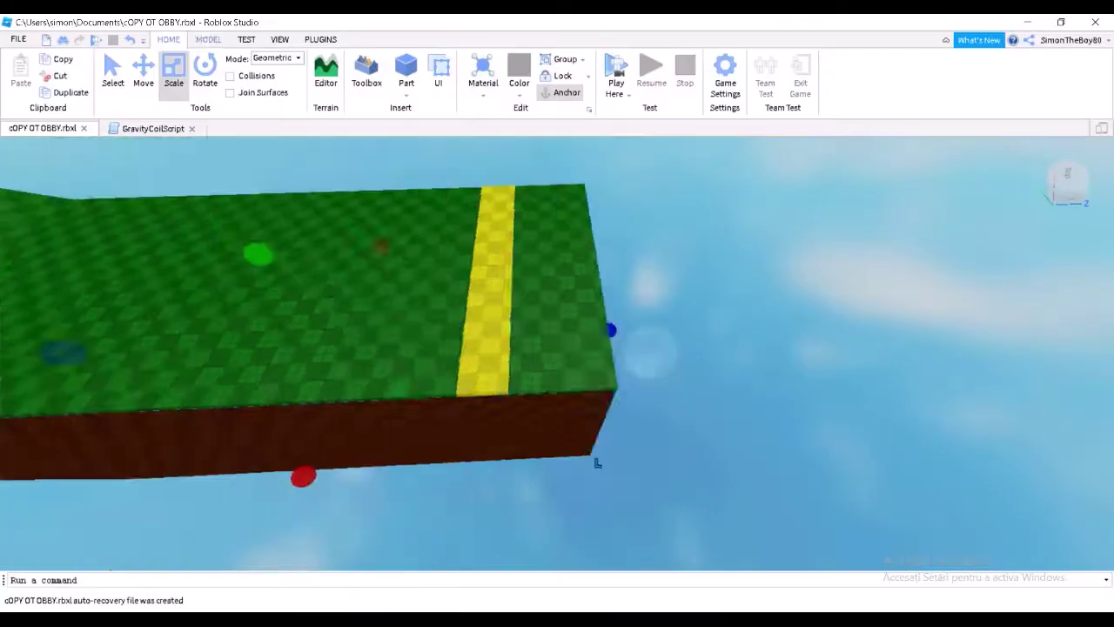
key(F5)
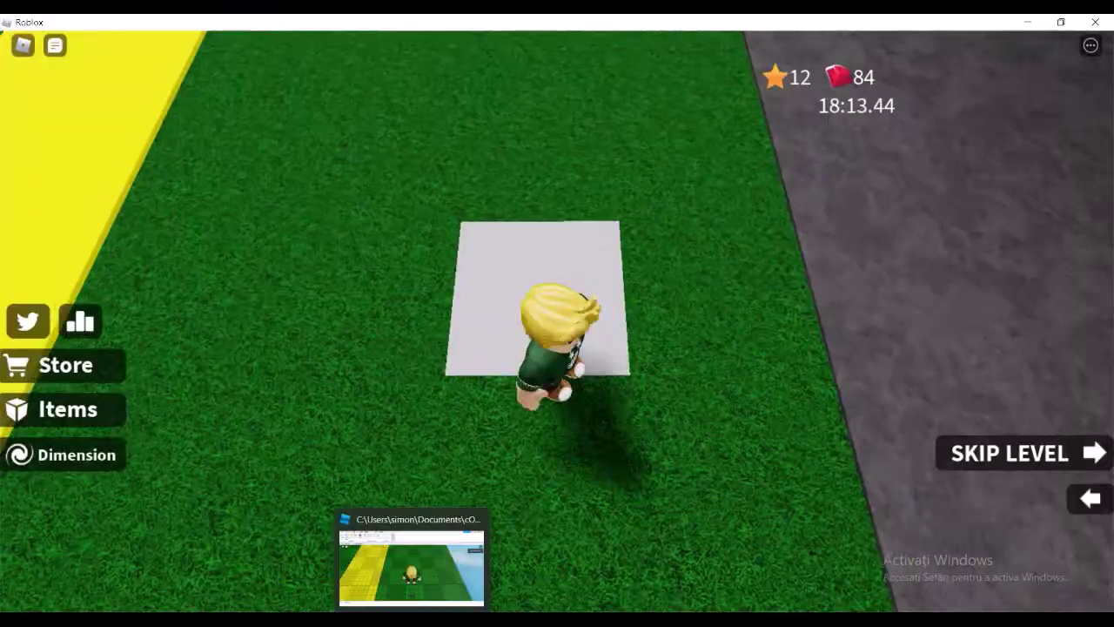
Return to Roblox Studio, scale the grey square pad behind the yellow strip and playtest to check its size
click(411, 565)
key(ctrl+3)
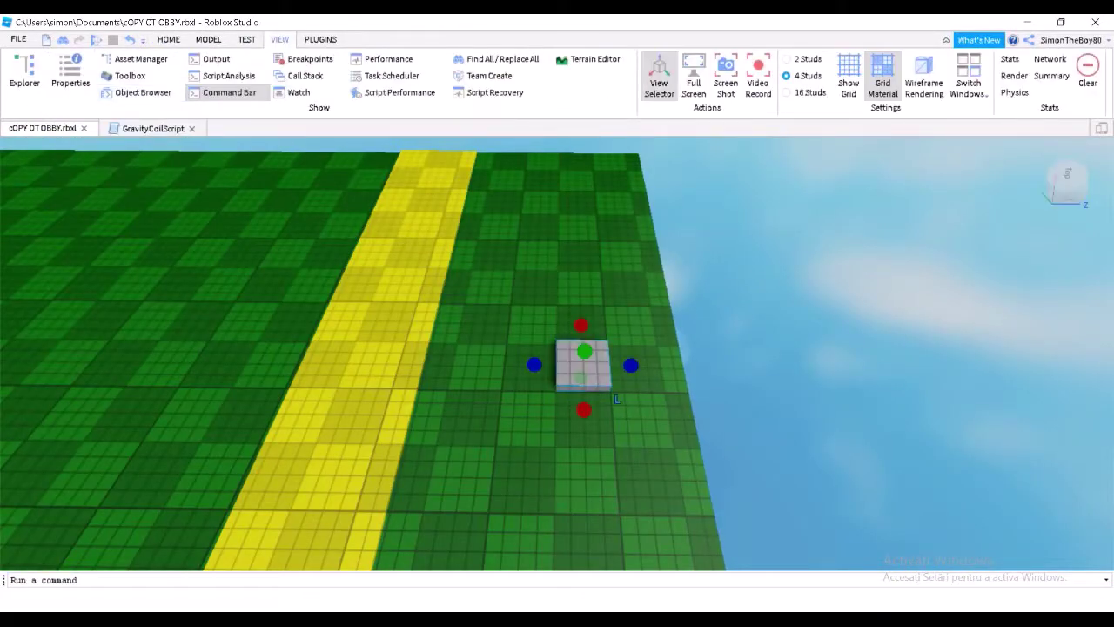
key(F5)
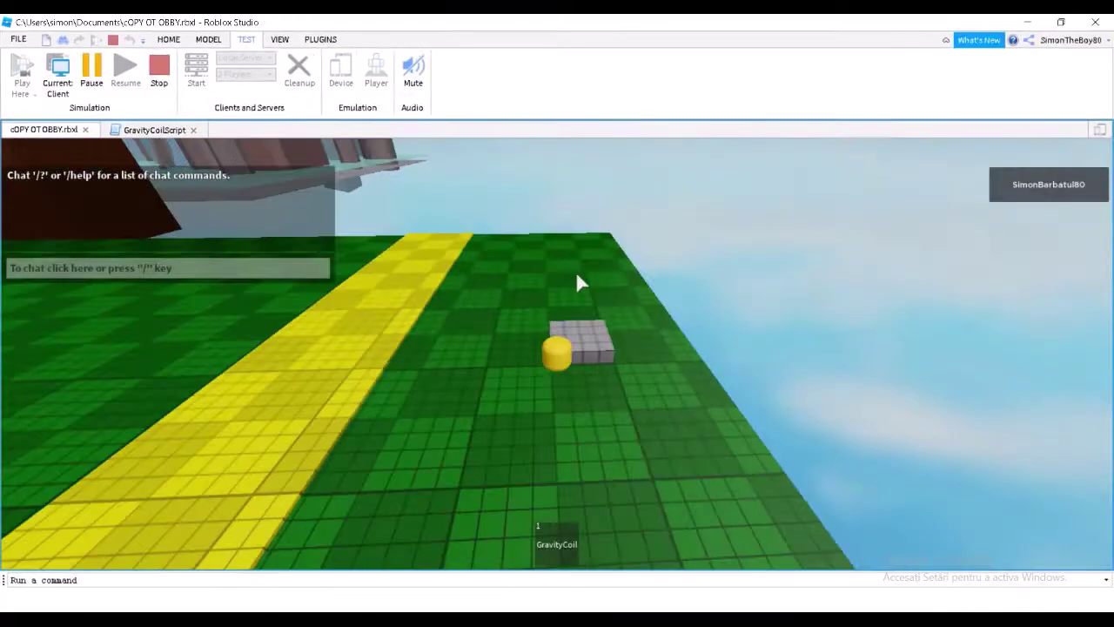
key(super)
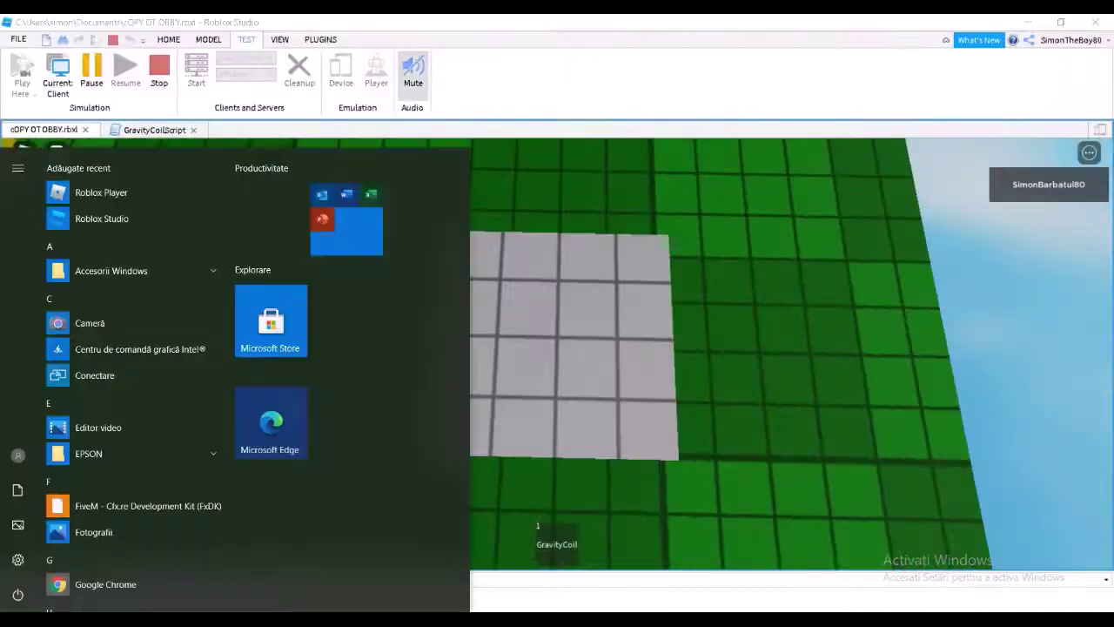
click(556, 350)
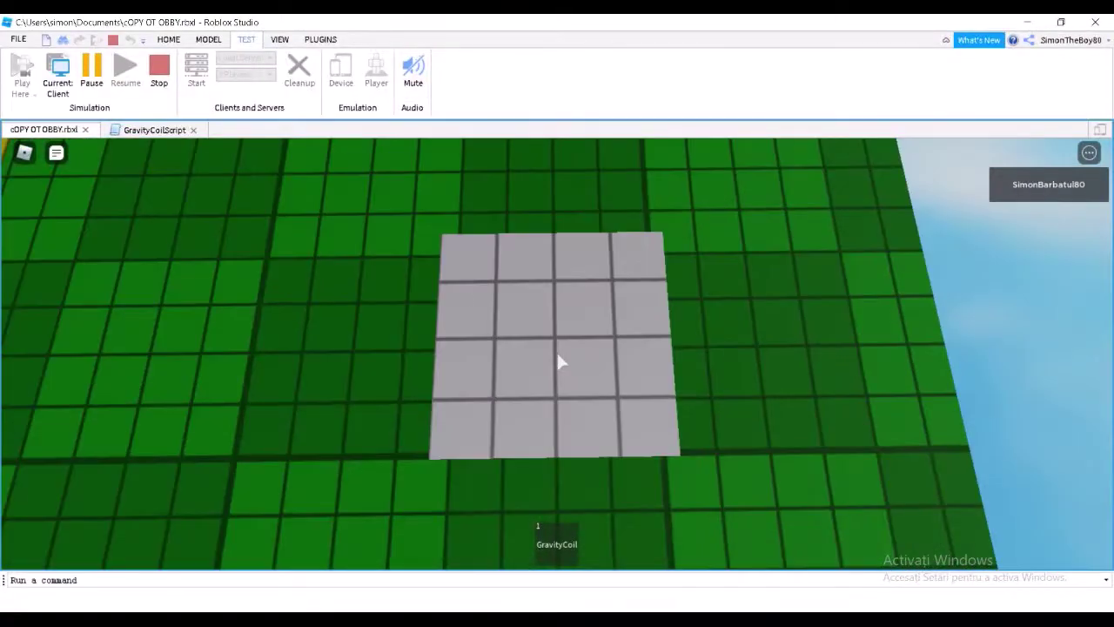
Rerun the playtest from the current view and compare the starting platform with the reference Roblox game
key(shift+F5)
key(F5)
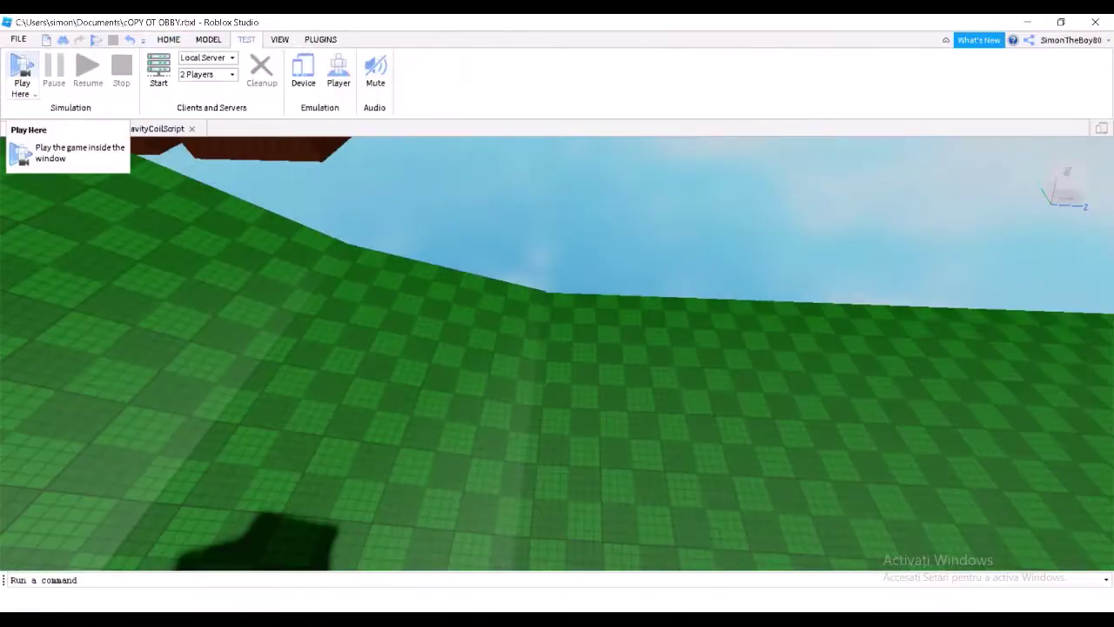
click(22, 70)
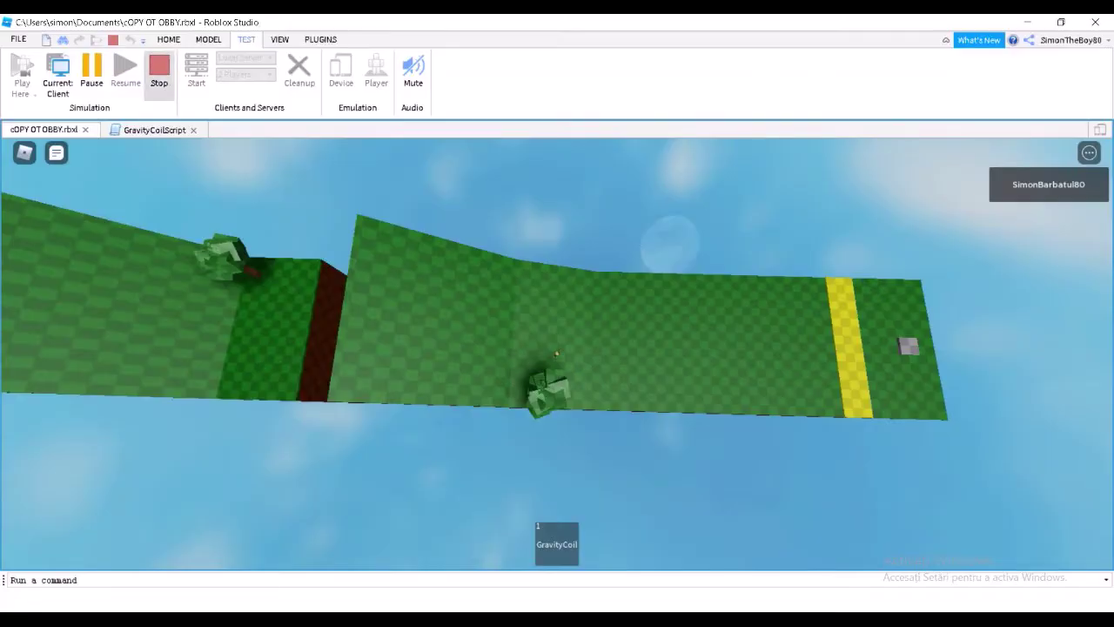
click(159, 70)
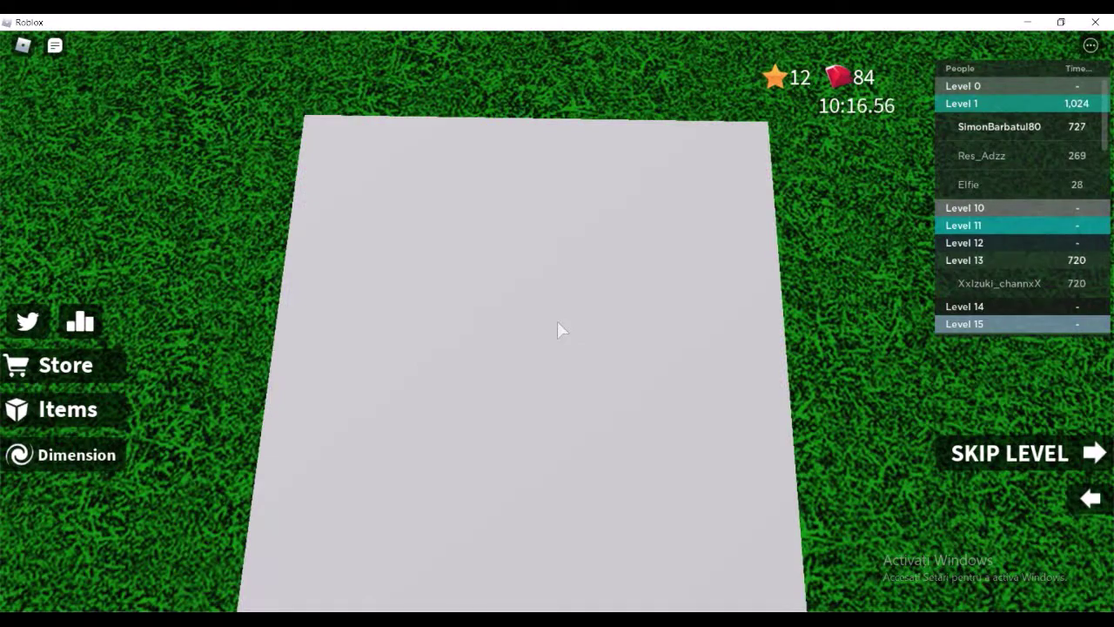
scroll(558, 324, down, 5)
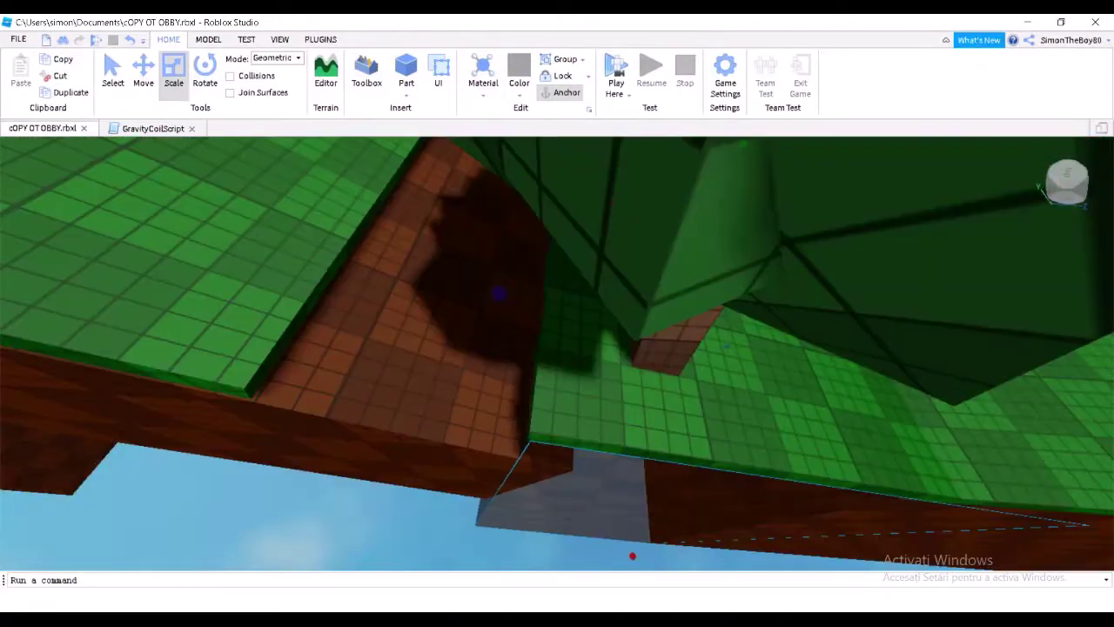
Move the brown block into place beneath the ramp's sloped grass layer
key(ctrl+2)
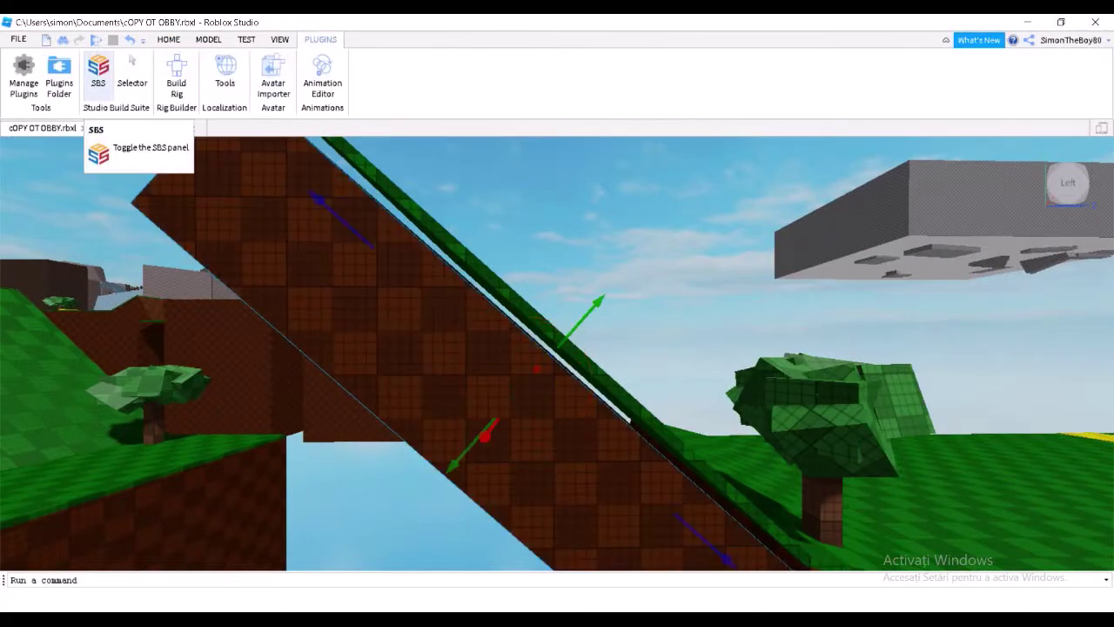
drag(385, 558, 665, 486)
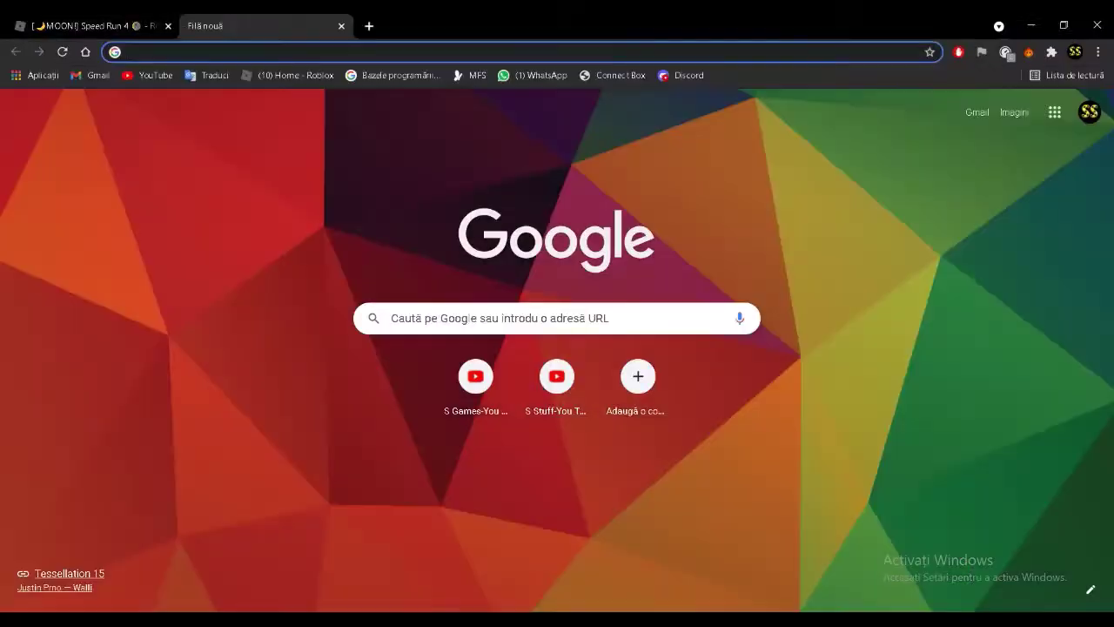
Search Google for "15 impartit la 2.5", then return to Roblox Studio and scale the brown block to fit the ramp
text(15 impartit la 2.5)
key(Return)
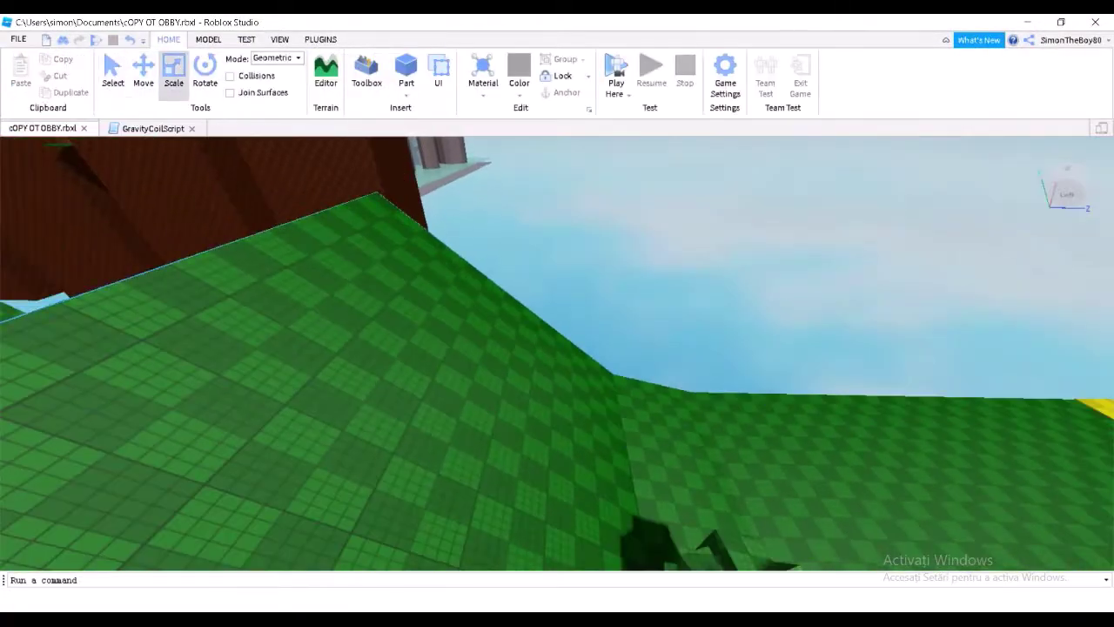
right_drag(377, 206, 467, 232)
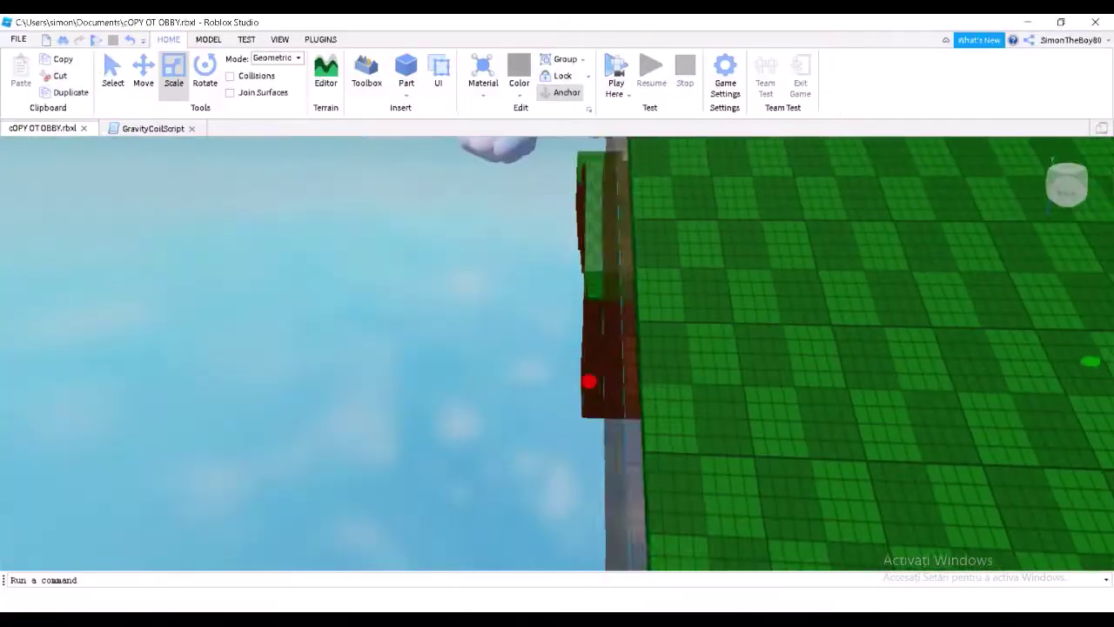
key(f)
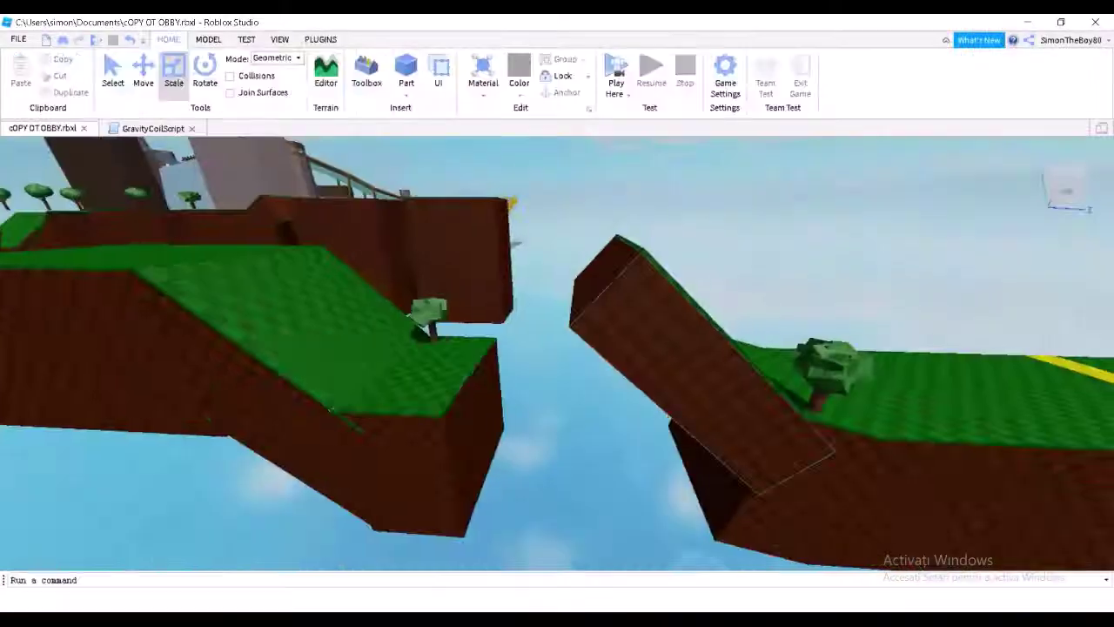
Playtest the obby and compare the enlarged grey pad with the matching pad in the reference Roblox game
key(F5)
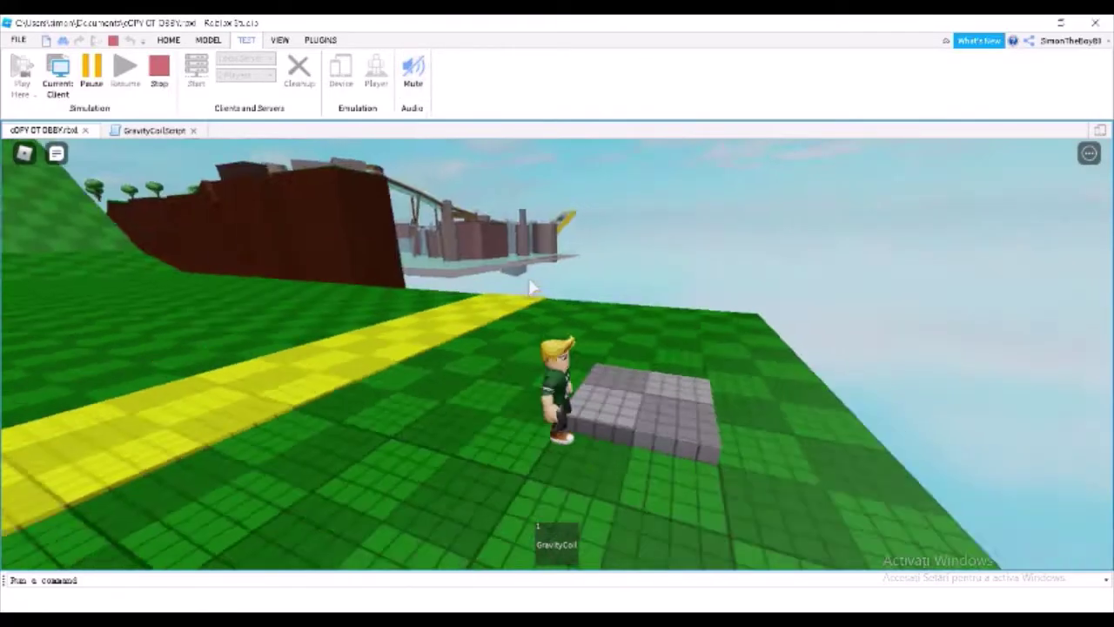
scroll(557, 360, up, 5)
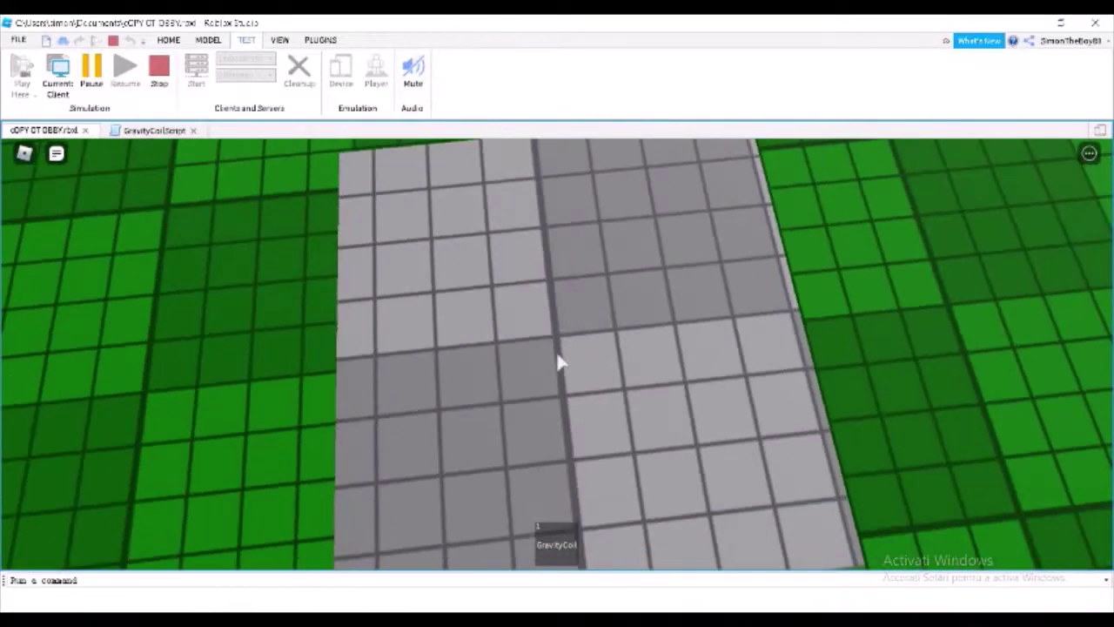
scroll(557, 361, down, 3)
key(super)
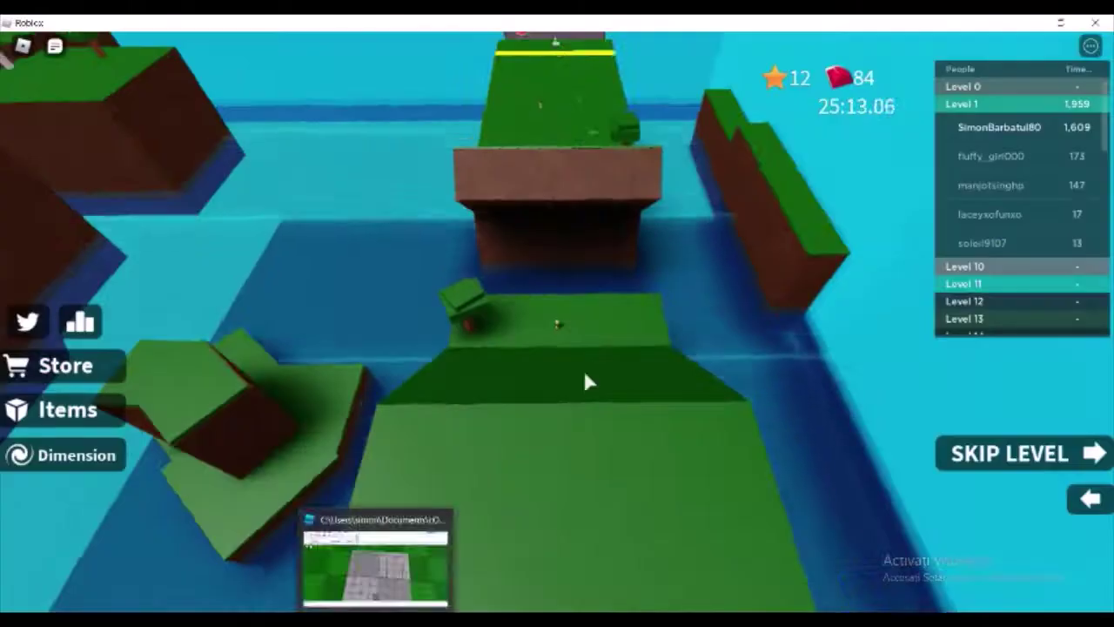
scroll(624, 241, up, 5)
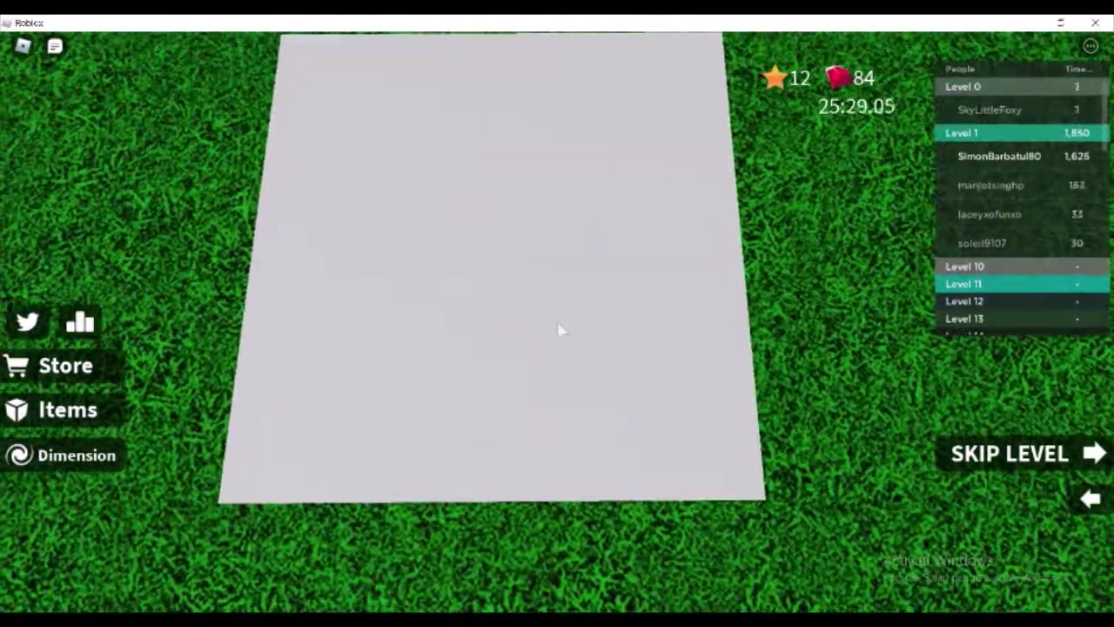
Compare the grey starting pad's size in the reference Roblox game with the pad in the Studio playtest
scroll(556, 319, down, 3)
scroll(556, 319, up, 5)
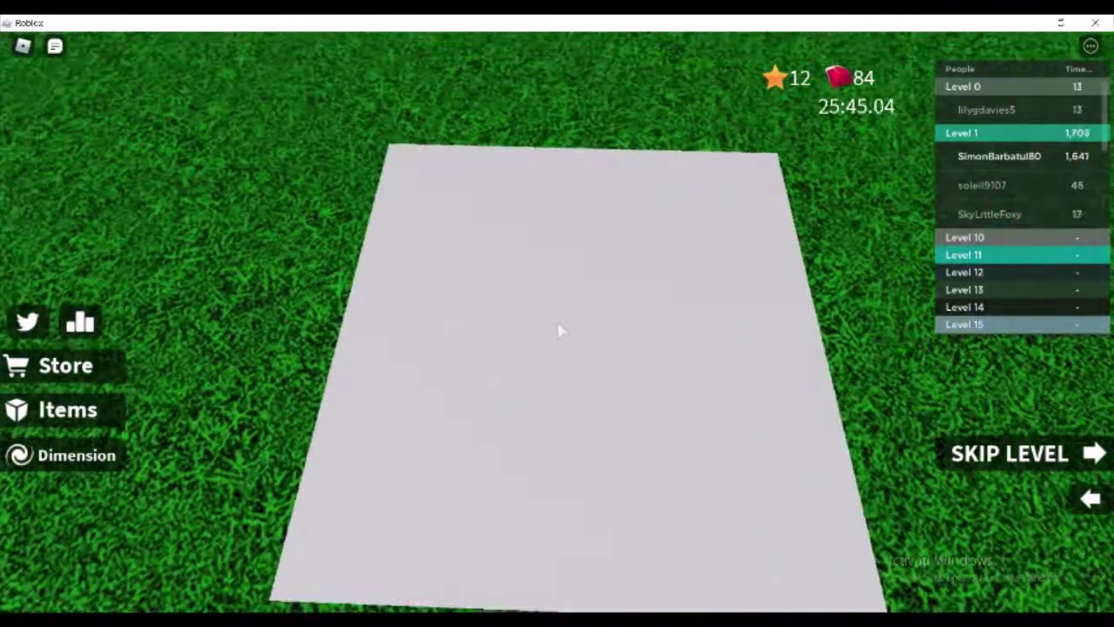
scroll(556, 318, down, 5)
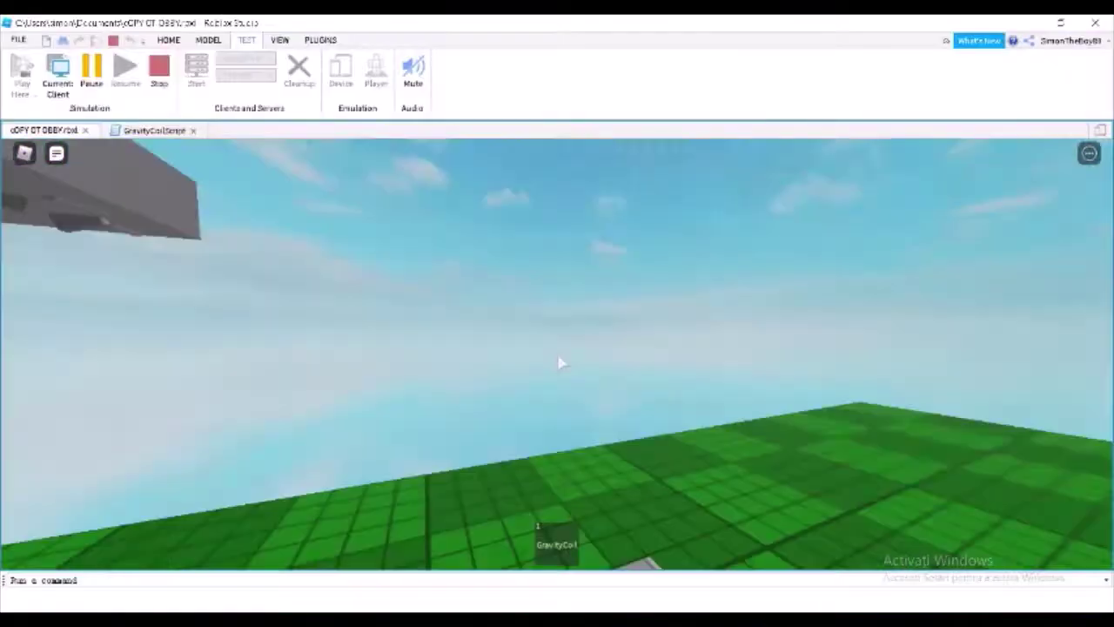
scroll(557, 348, up, 5)
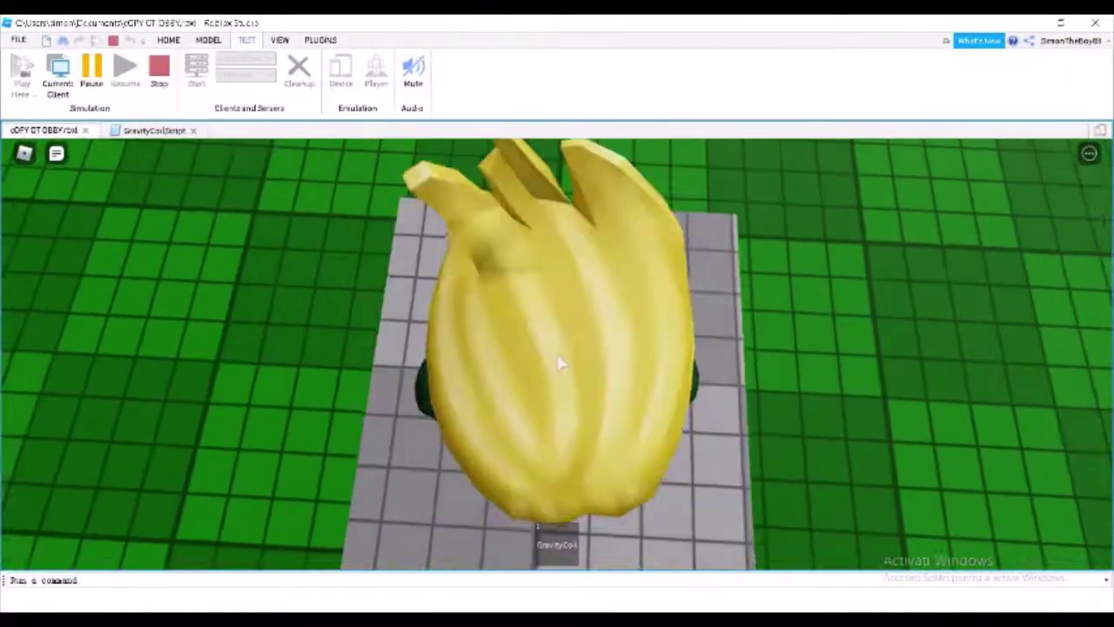
scroll(557, 357, down, 5)
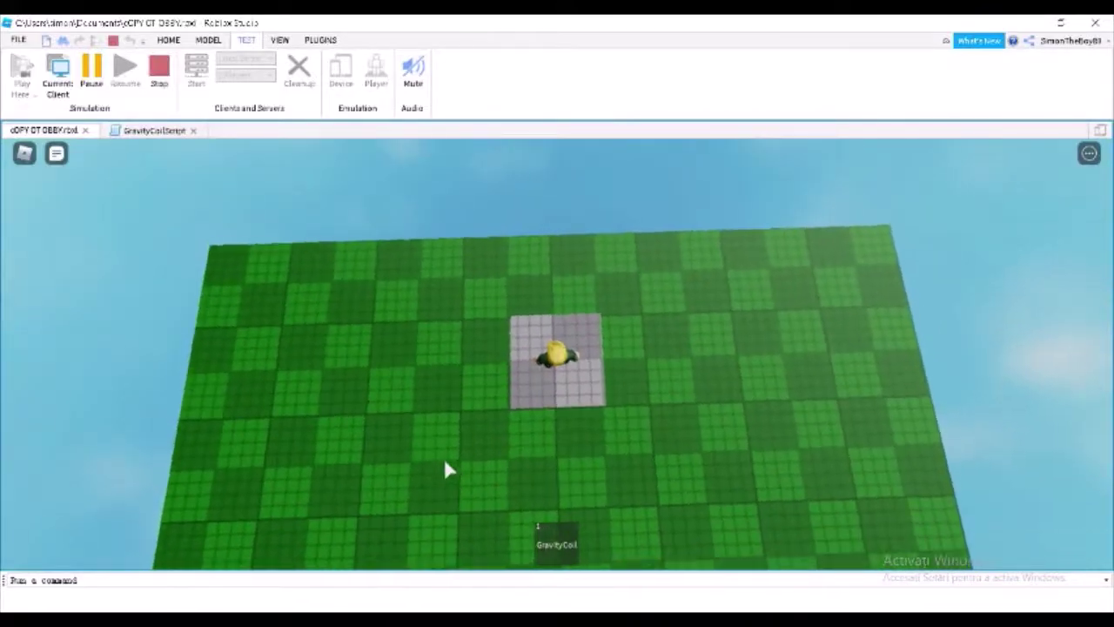
Try widening the grass platform around the grey pad during the playtest, checking its proportions against the reference Roblox game
click(374, 618)
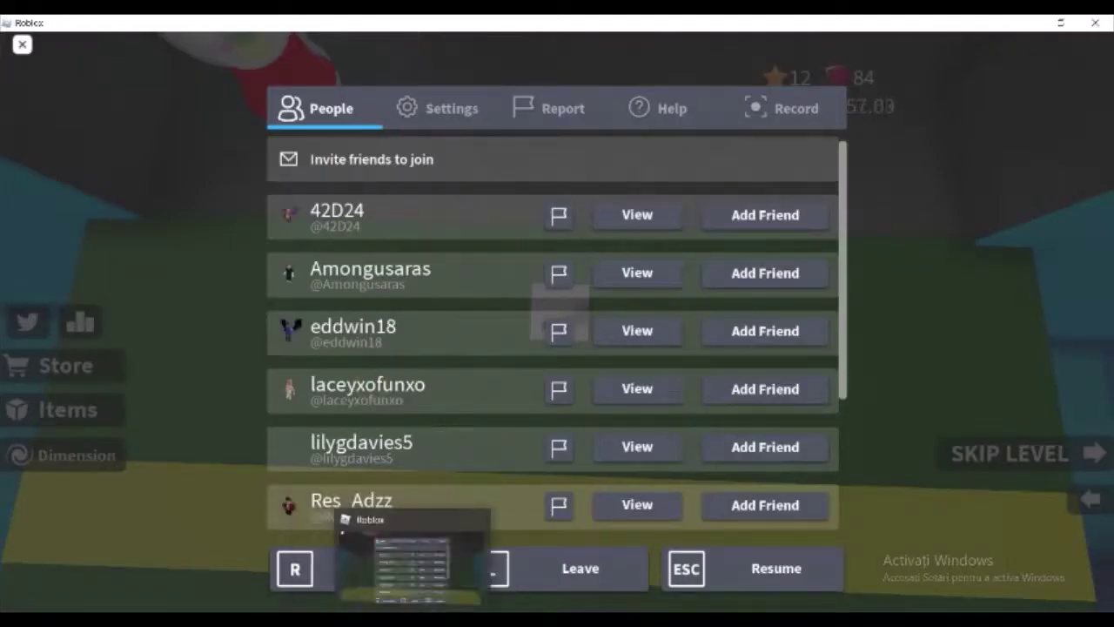
click(342, 531)
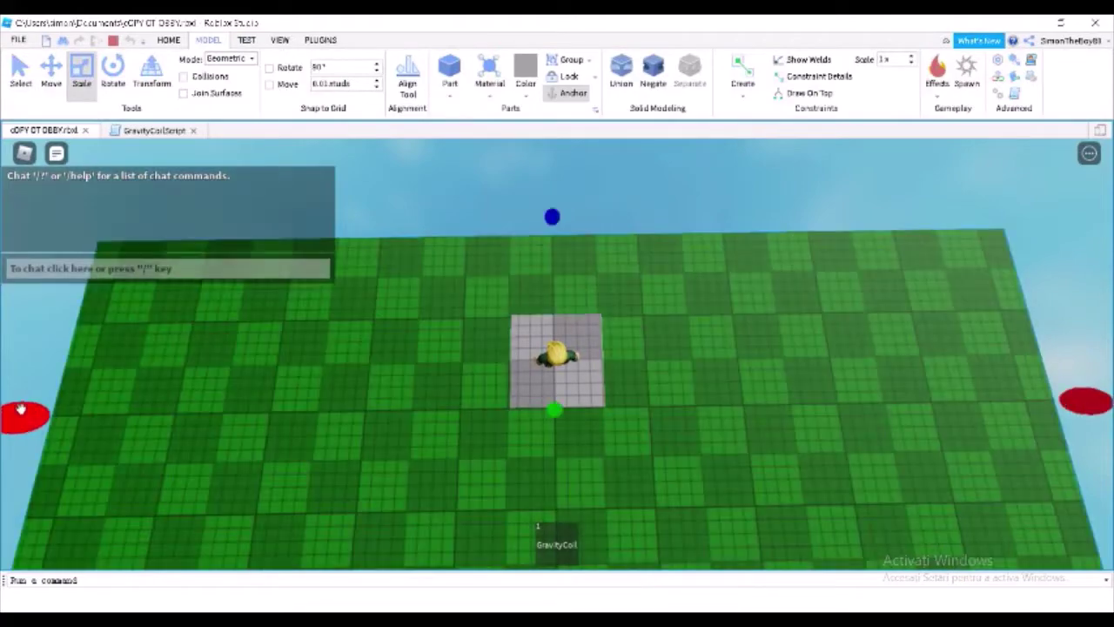
click(374, 620)
click(327, 557)
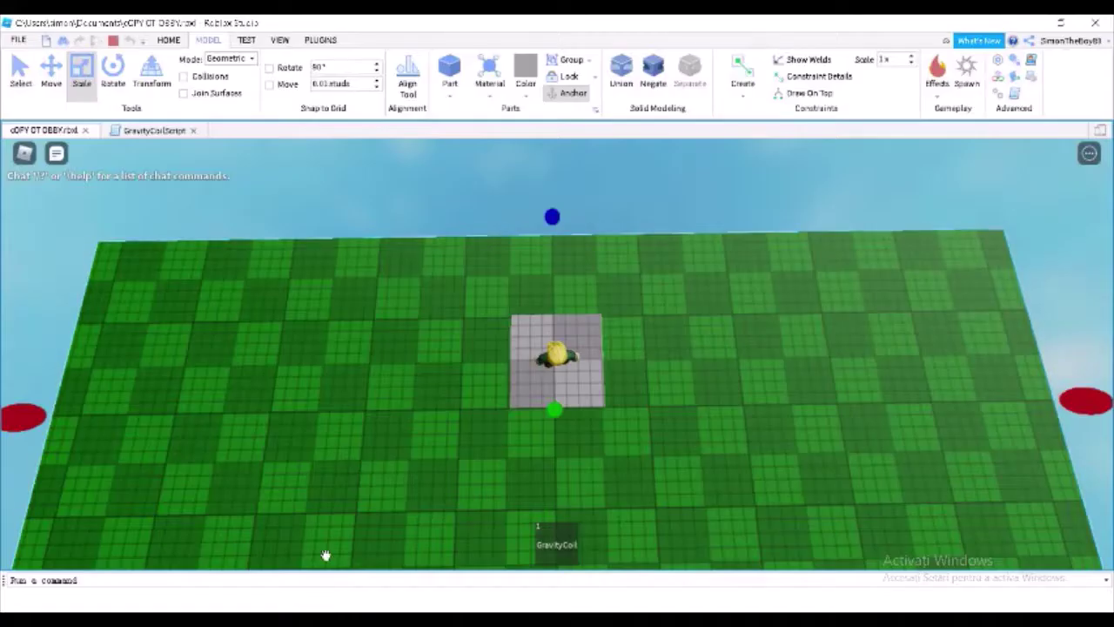
scroll(383, 216, down, 10)
scroll(530, 179, up, 4)
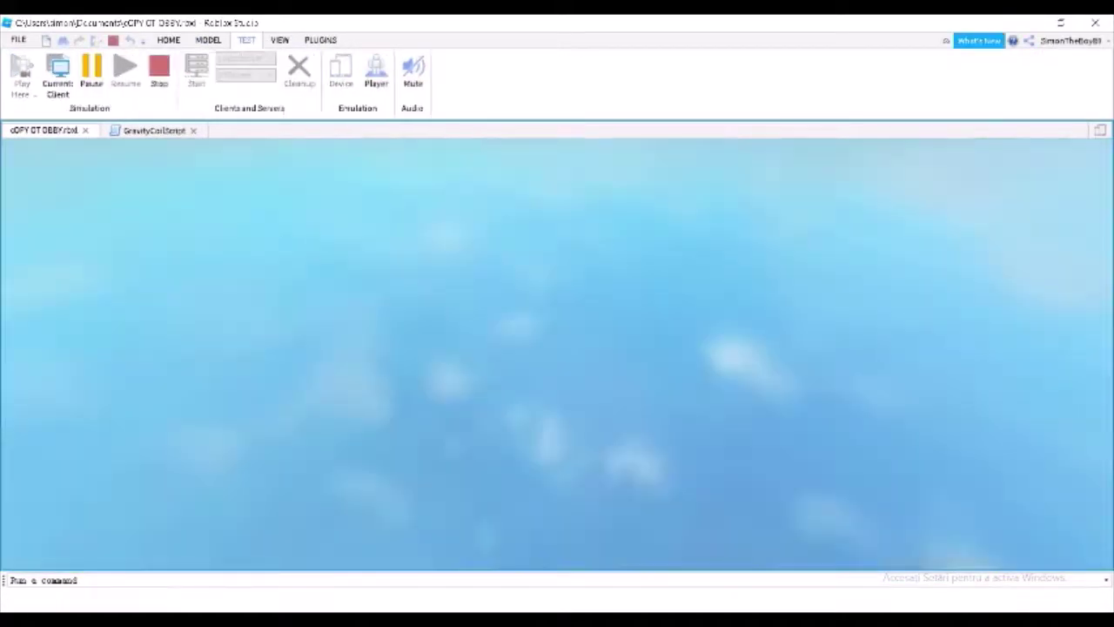
Restart the playtest and check the grass platform around the grey pad against the reference game again
right_drag(585, 292, 585, 293)
scroll(586, 292, up, 3)
scroll(586, 293, down, 3)
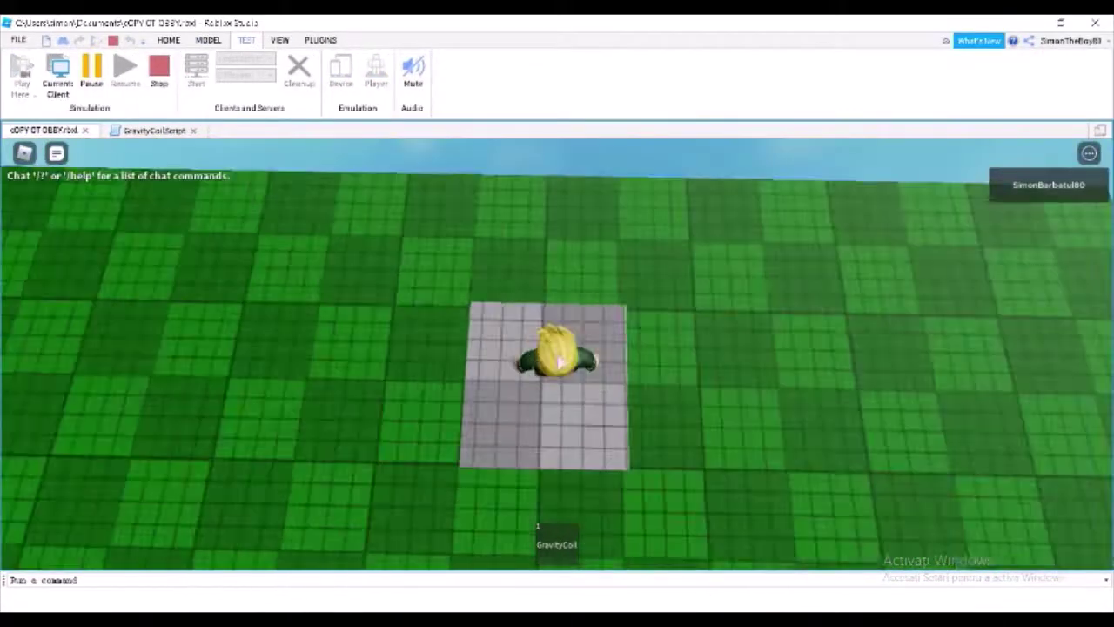
scroll(559, 362, up, 5)
scroll(560, 363, down, 10)
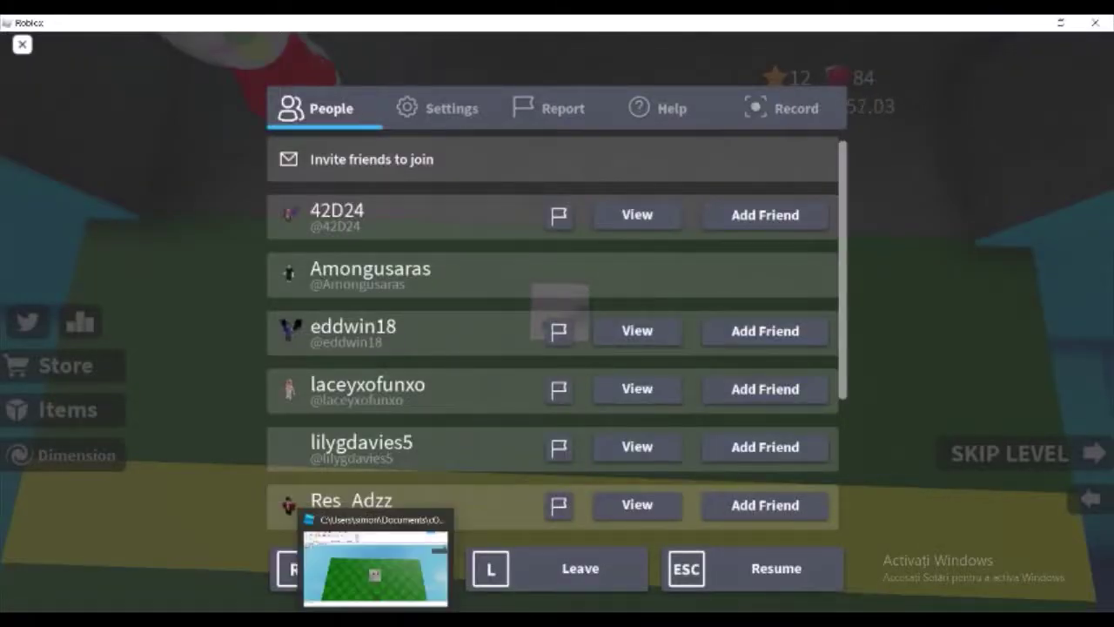
click(375, 566)
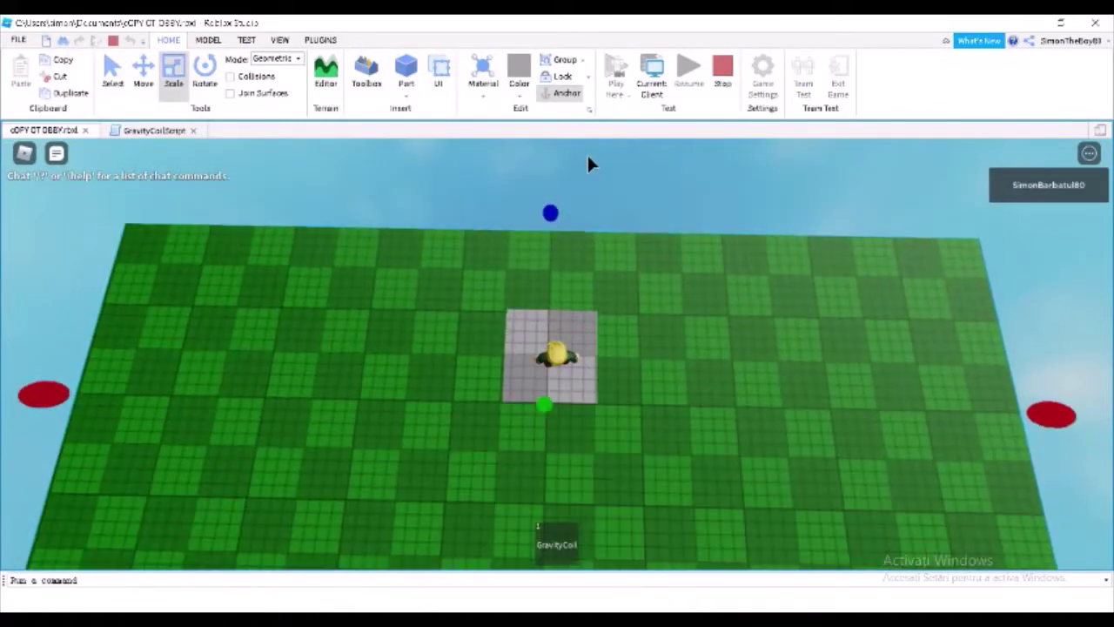
End the playtest and scale the starting platform's grass, brown base and yellow strip to matching widths
key(shift+F5)
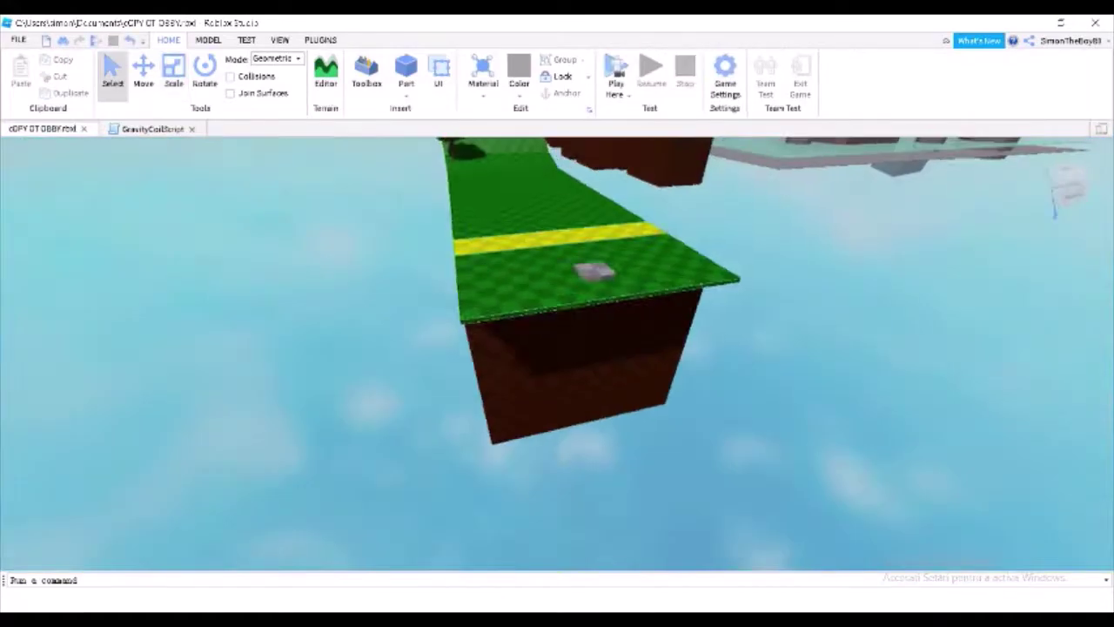
mouse_move(732, 396)
right_down()
mouse_move(714, 427)
mouse_move(732, 396)
mouse_move(744, 417)
mouse_move(731, 409)
right_up()
key(Escape)
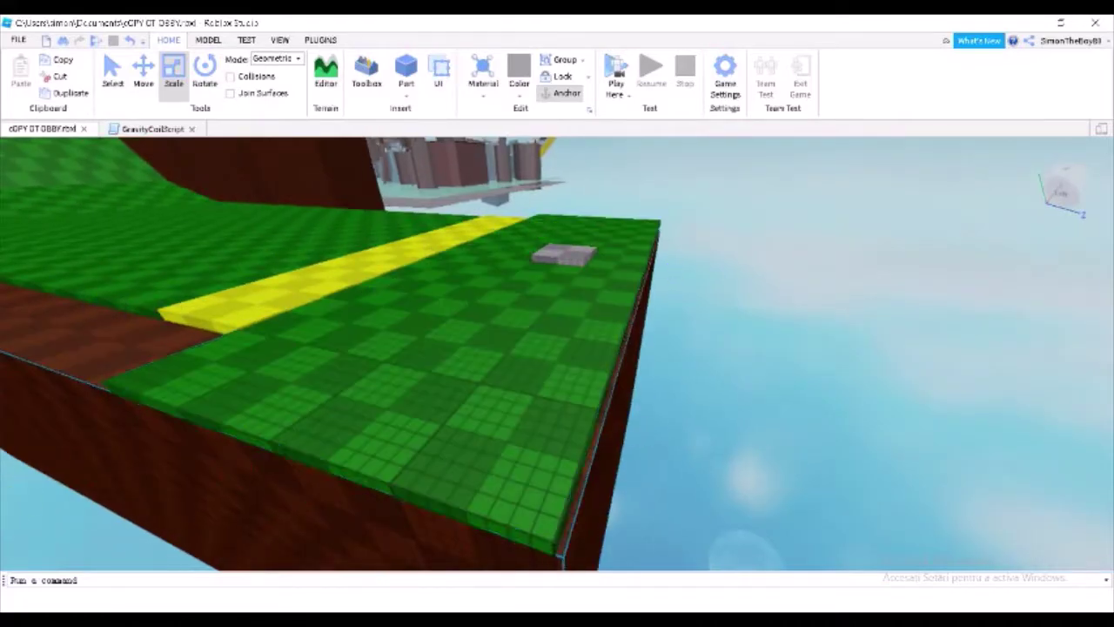
right_drag(643, 431, 609, 431)
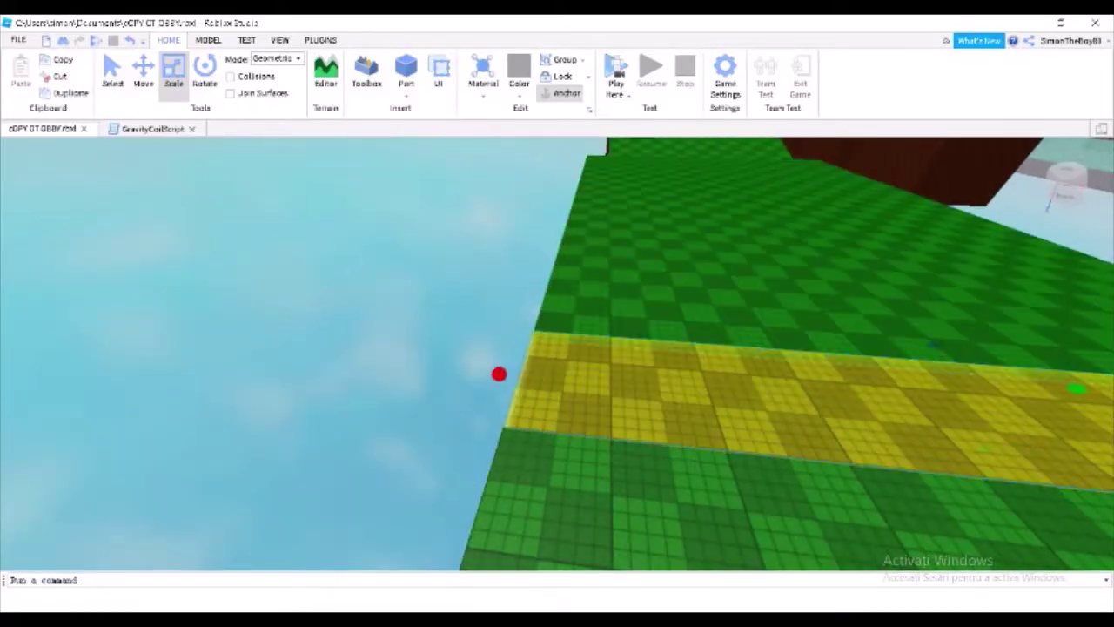
right_drag(499, 374, 522, 331)
key(w)
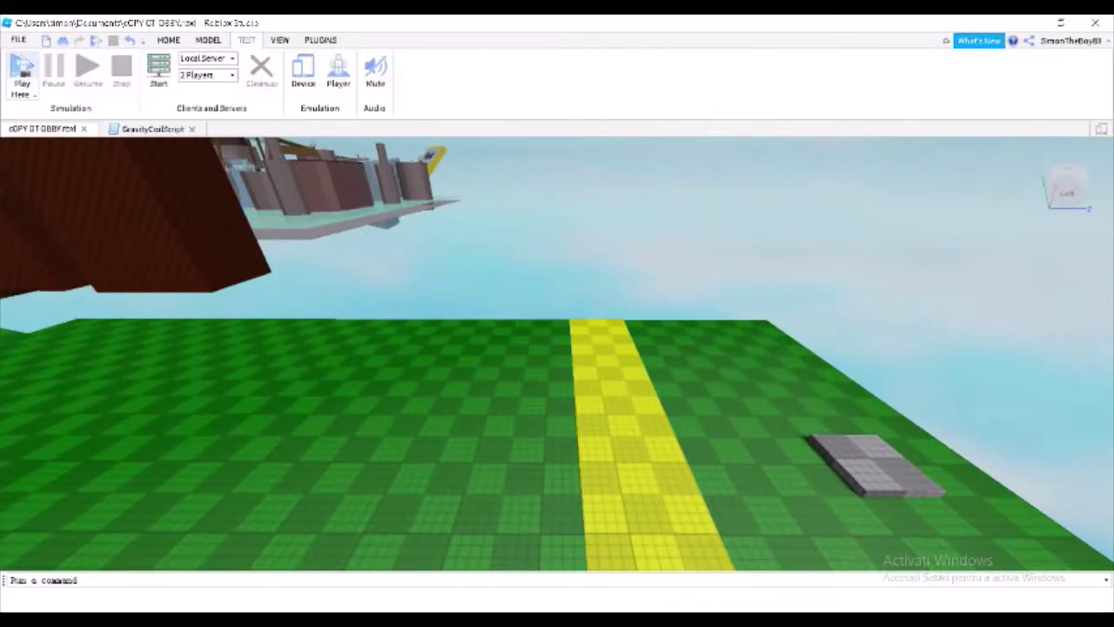
Playtest the widened starting platform and compare its grass edges and yellow strip with the reference Roblox game
key(F5)
right_drag(405, 388, 406, 387)
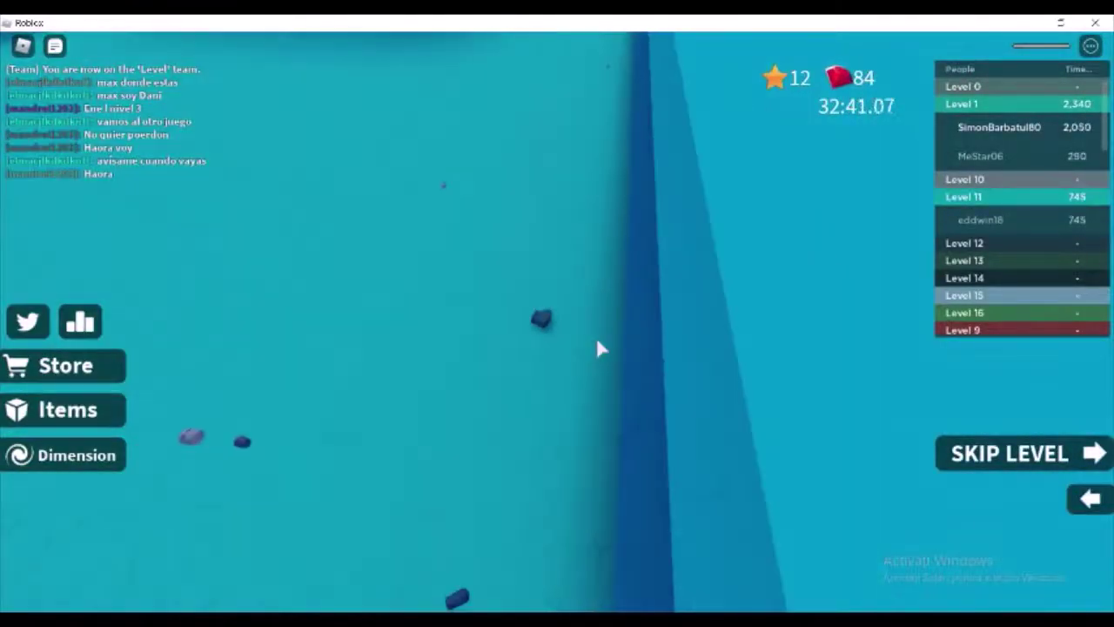
right_drag(597, 349, 609, 374)
key(w)
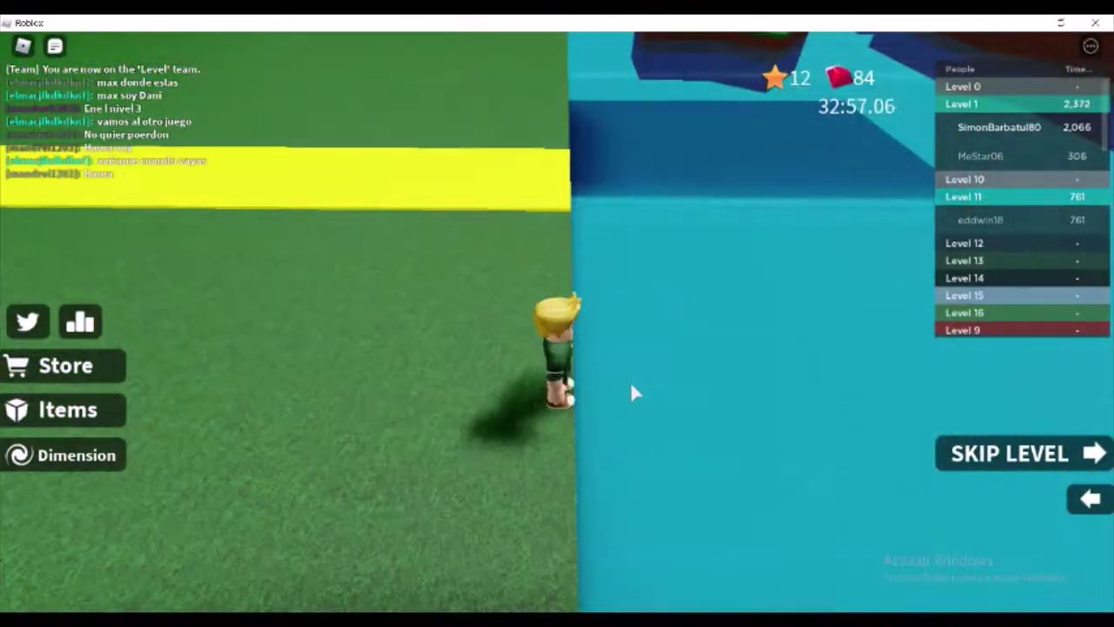
right_drag(633, 380, 632, 377)
key(a)
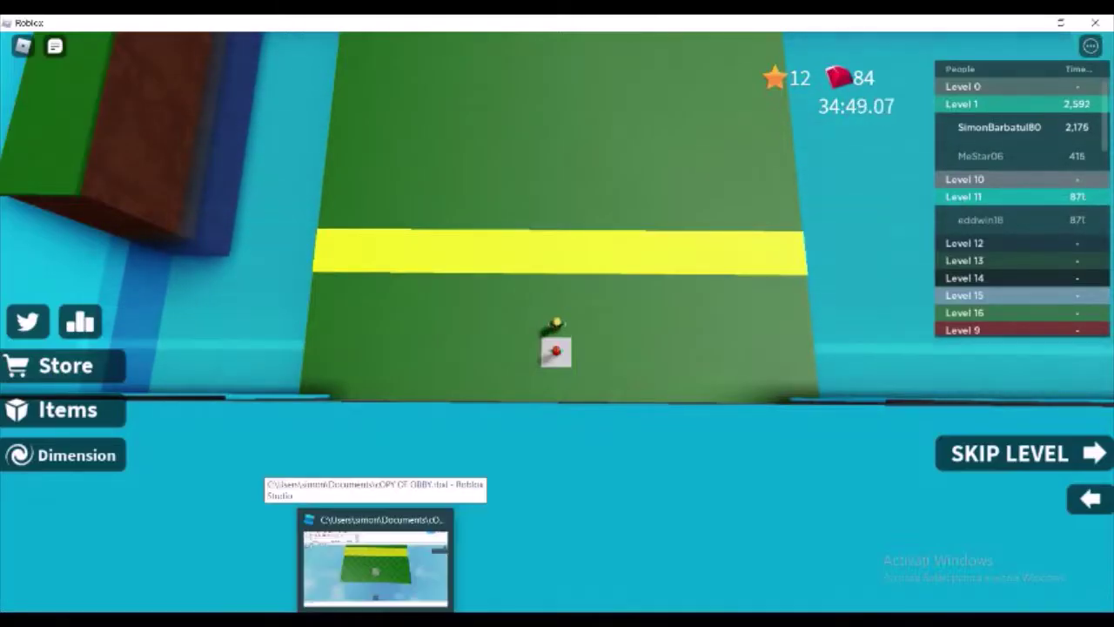
click(375, 561)
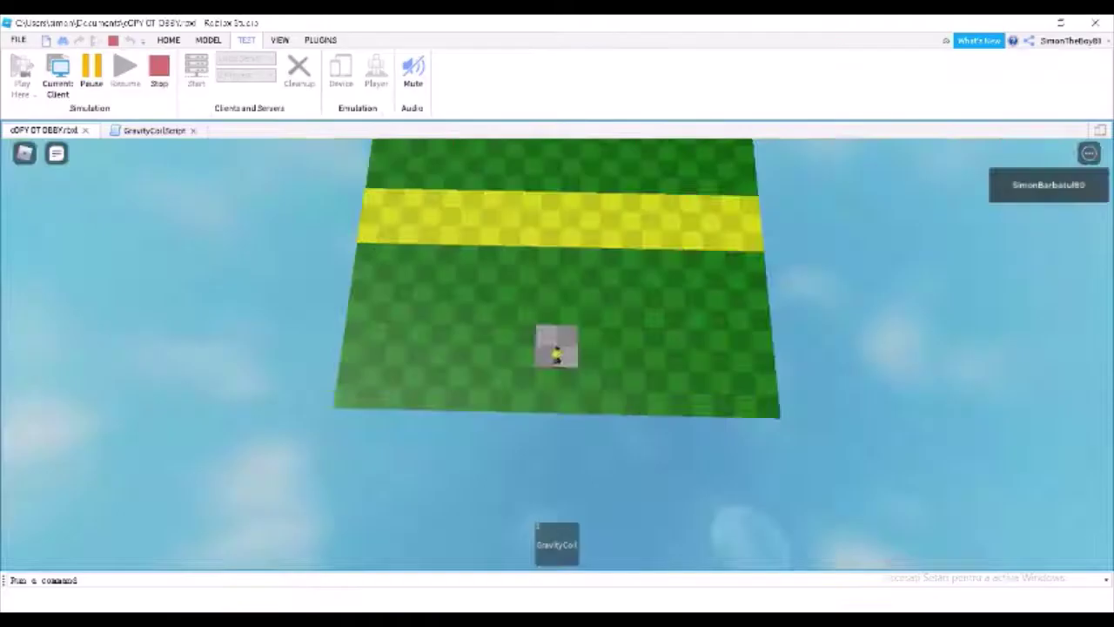
scroll(559, 363, up, 8)
scroll(559, 363, down, 10)
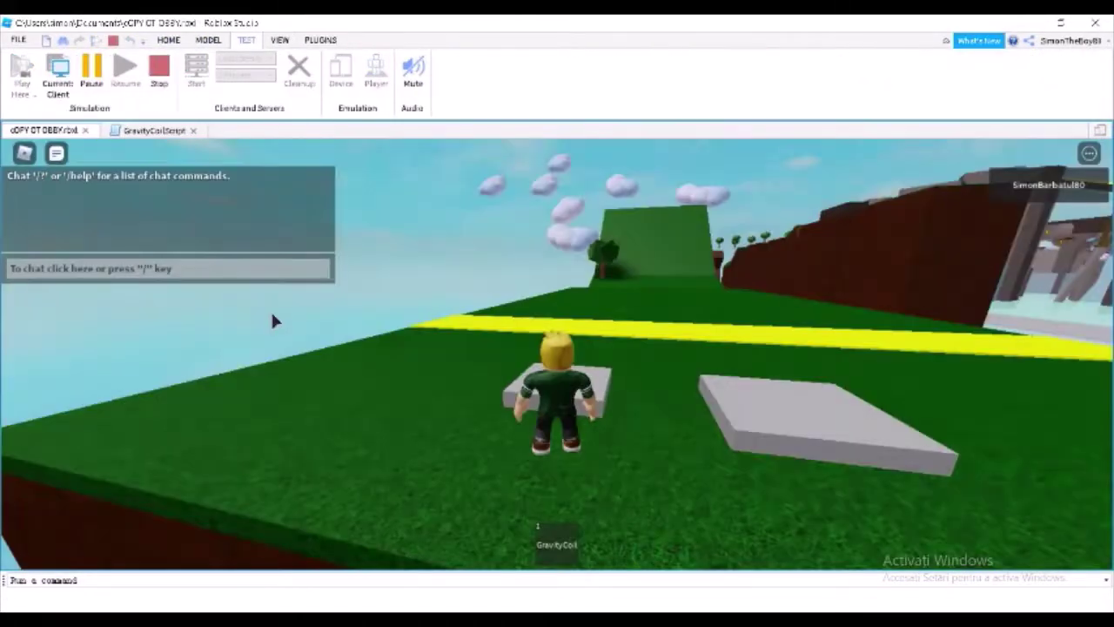
Examine the two grey pads on the starting platform from above in the playtest
right_drag(273, 321, 329, 381)
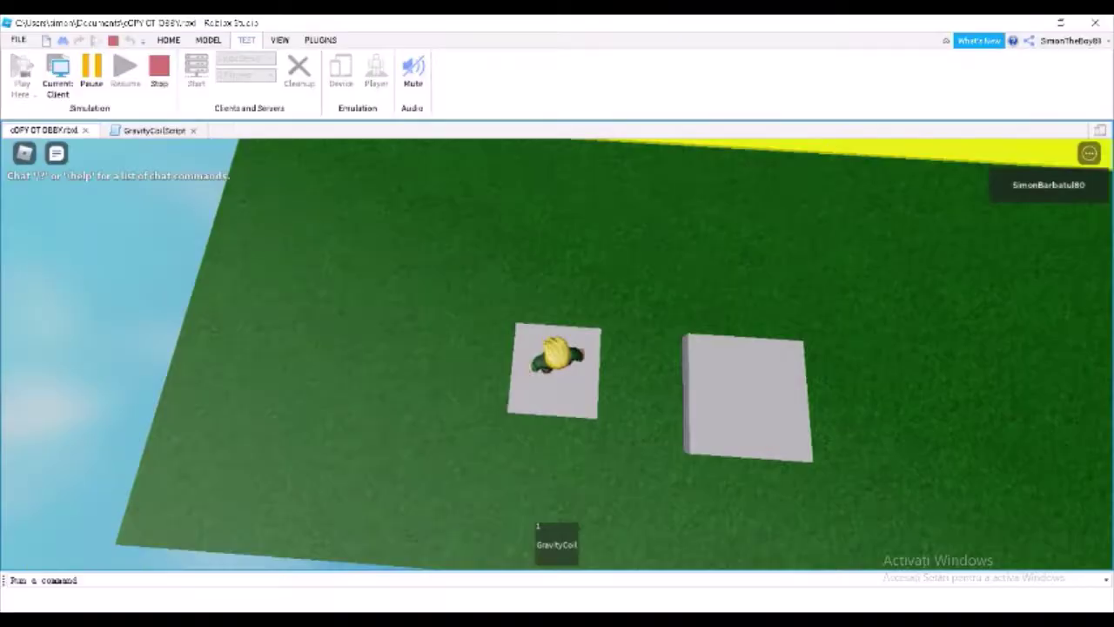
scroll(504, 496, down, 5)
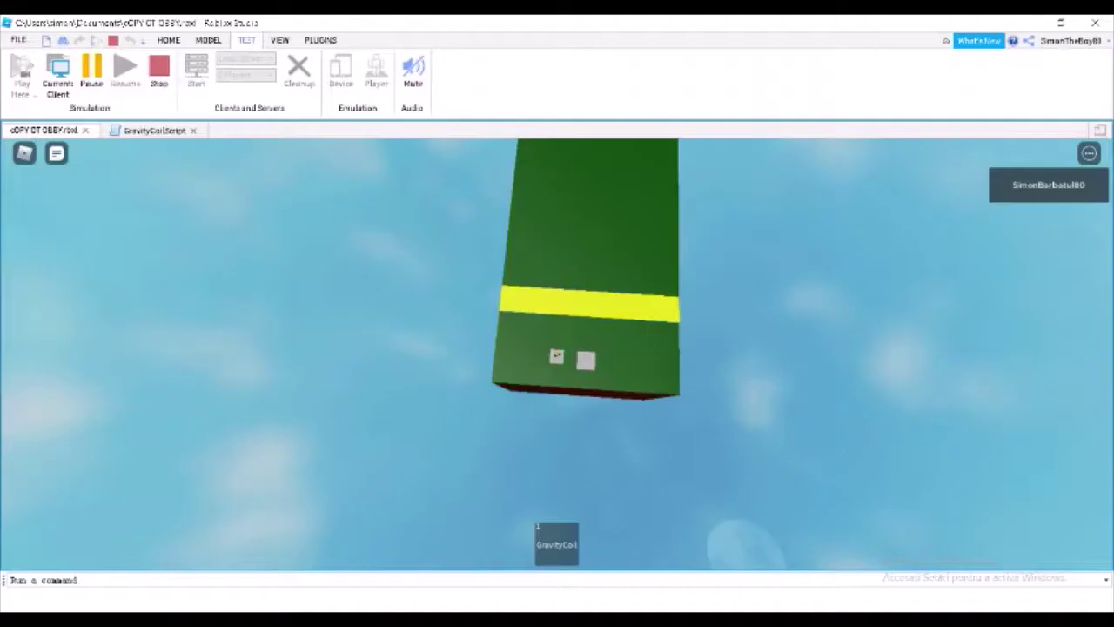
scroll(551, 402, up, 3)
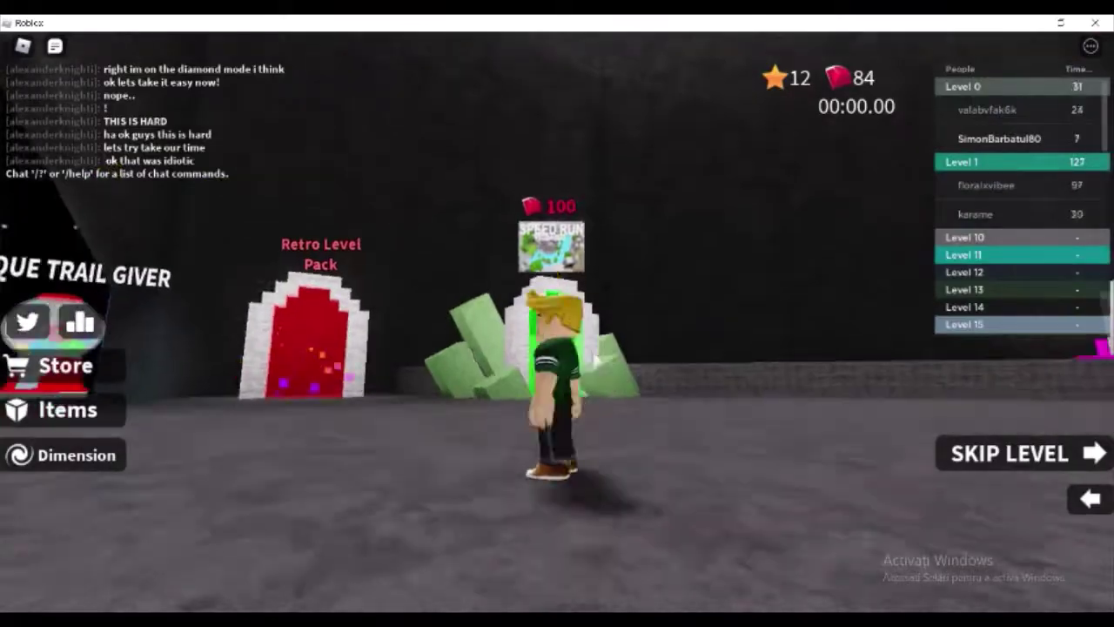
Walk to the Speed Run portal in the reference game, then equip the gravity coil in the Studio playtest and end it
key(w)
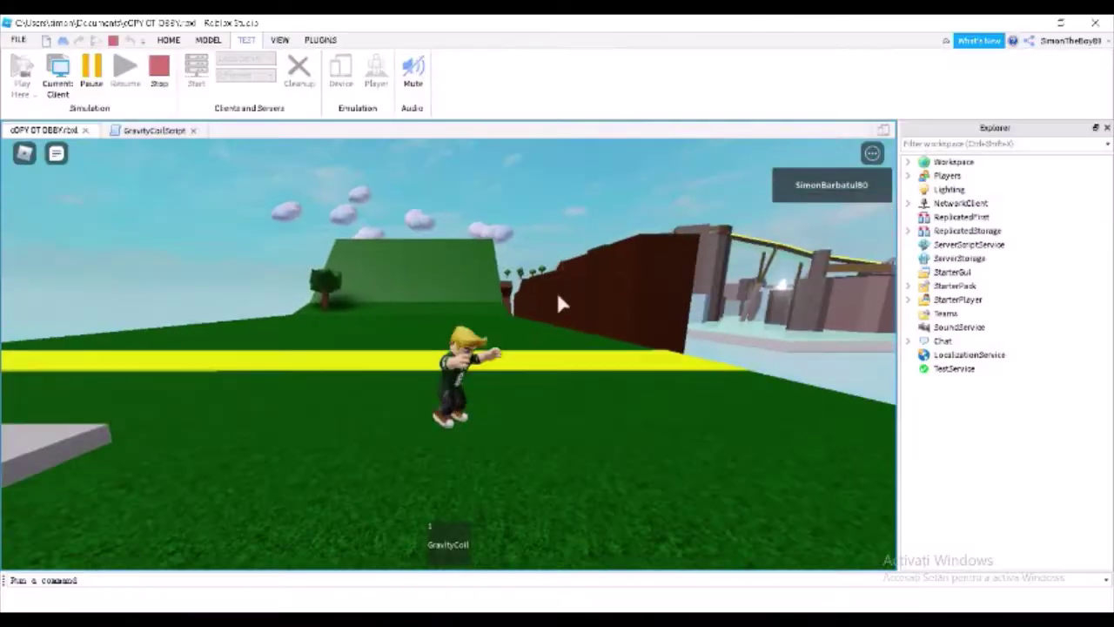
key(1)
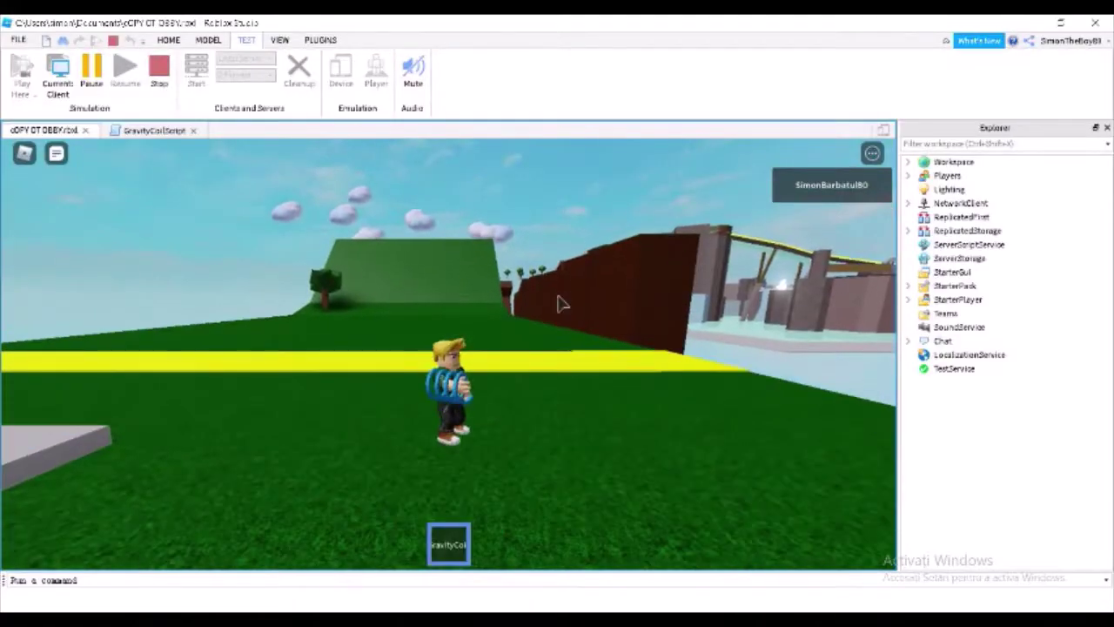
key(shift+F5)
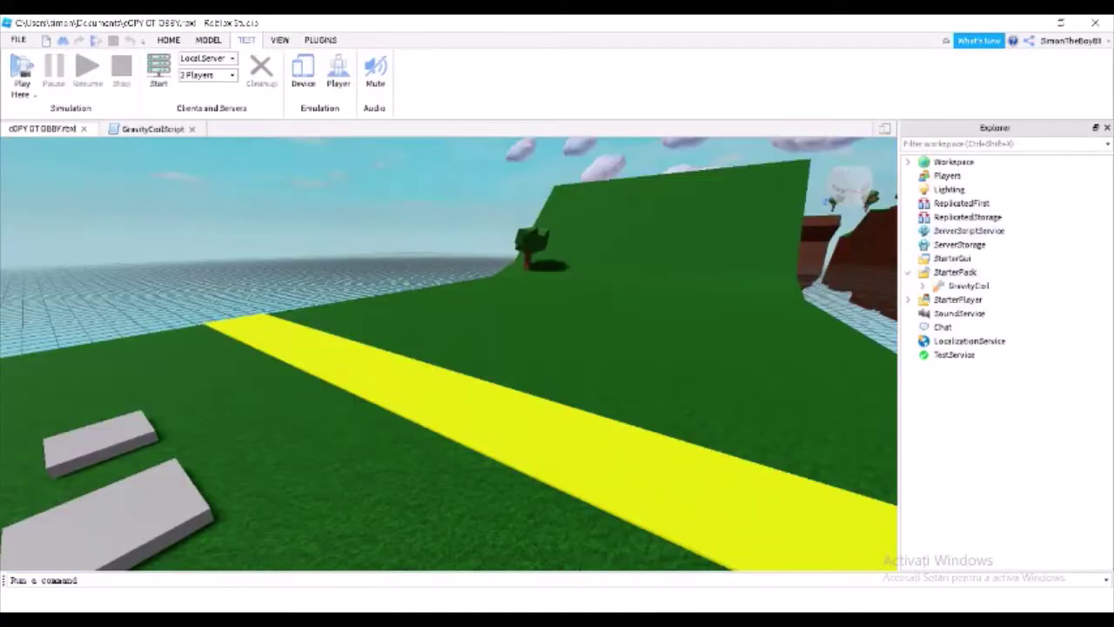
Open the starter GravityCoil's script and try its jump strength in playtests, including with gravity set to .999999
click(923, 286)
double_click(992, 300)
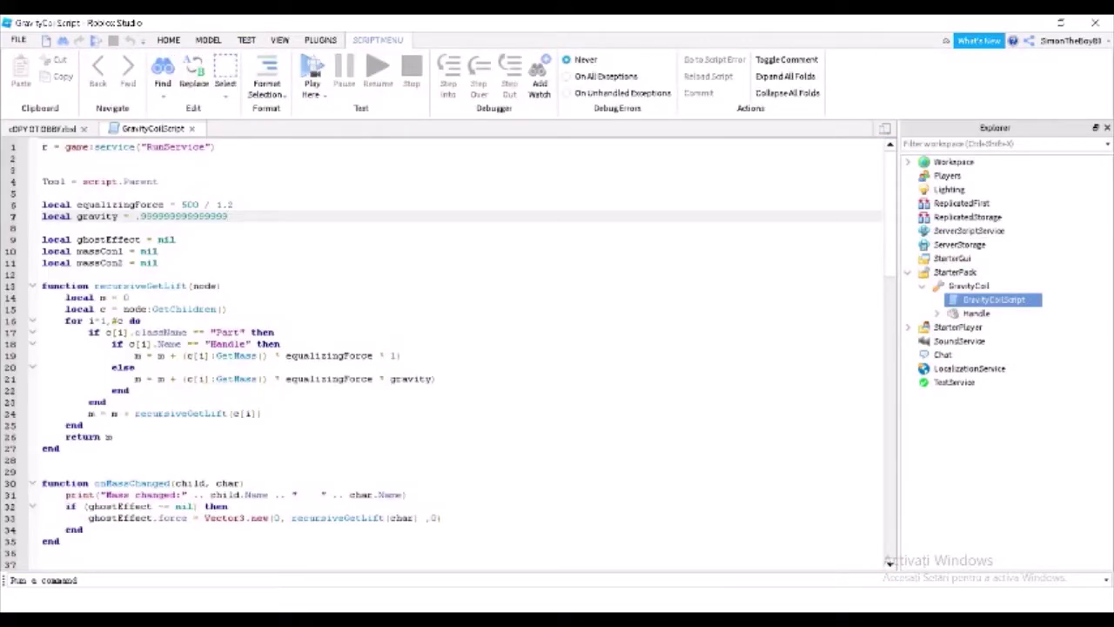
key(F5)
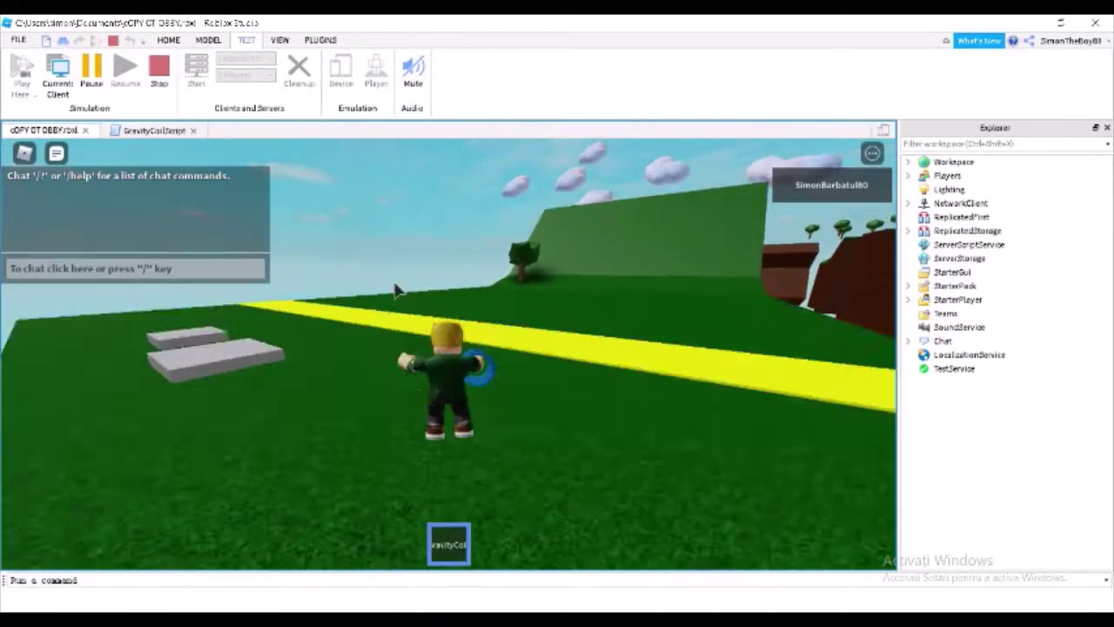
key(shift+F5)
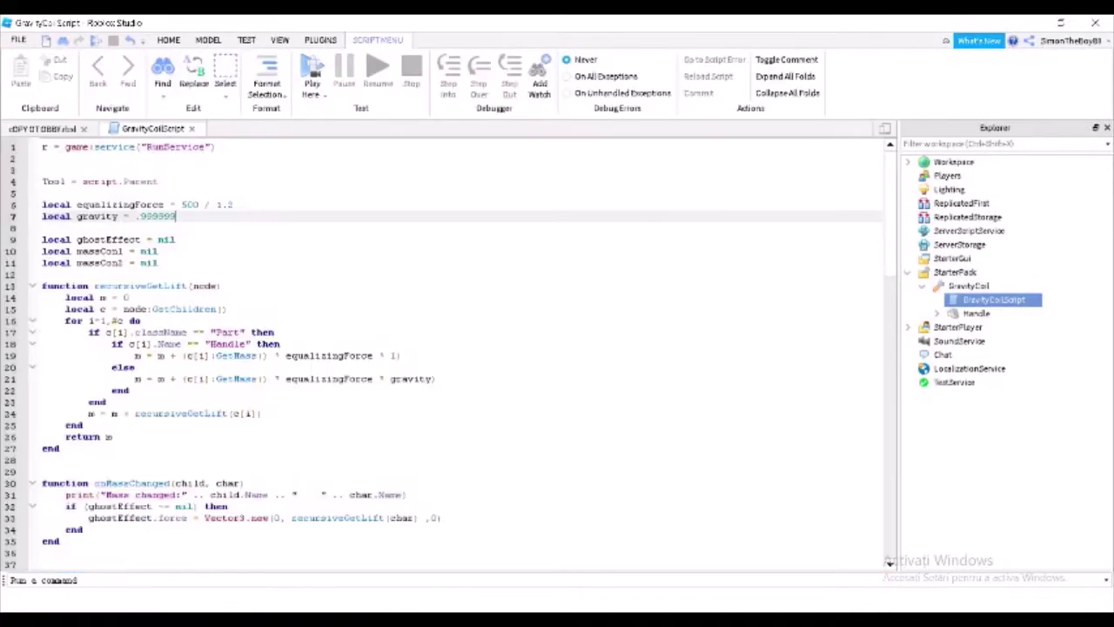
key(F5)
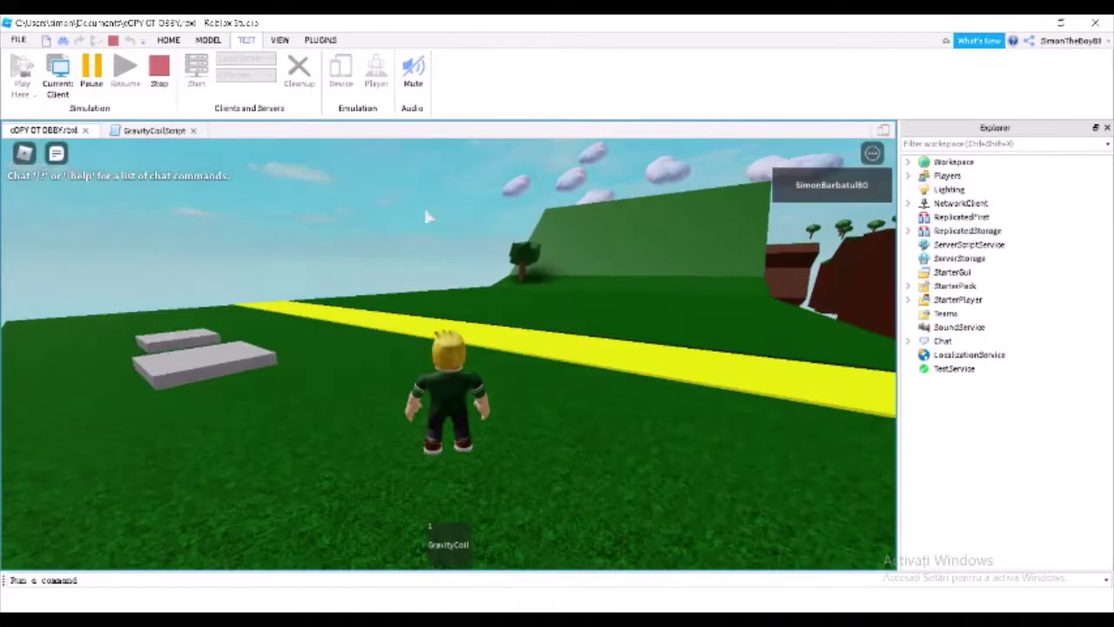
click(159, 70)
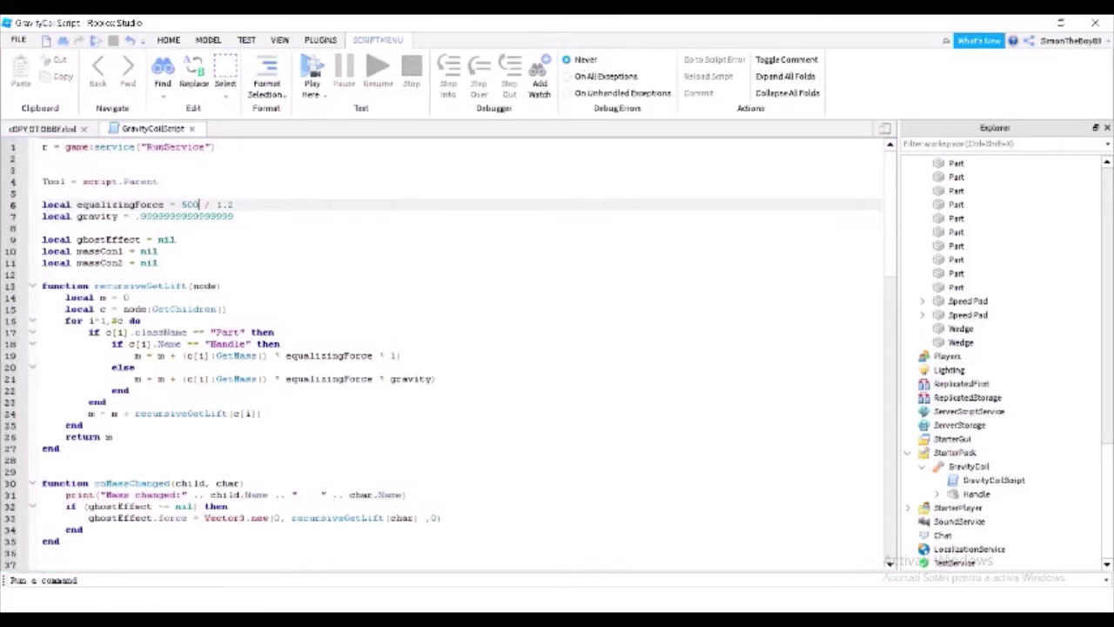
Set gravity to .9999999999999999 in GravityCoilScript, keep equalizingForce at 500 / 1.2, and playtest running and jumping with the coil
key(F5)
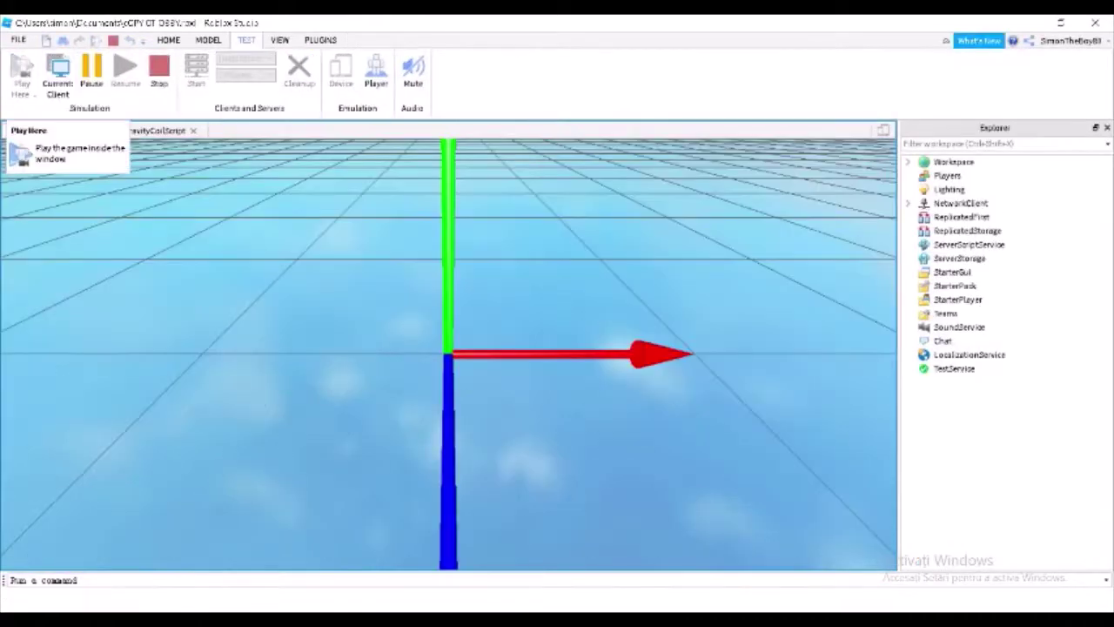
key(1)
key(w)
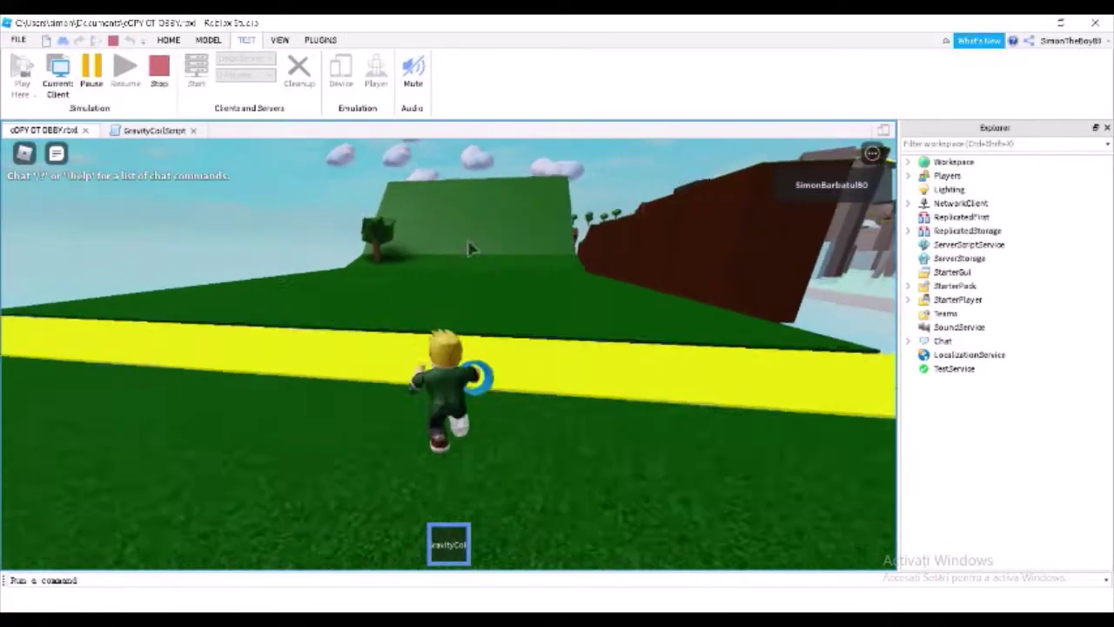
key(space)
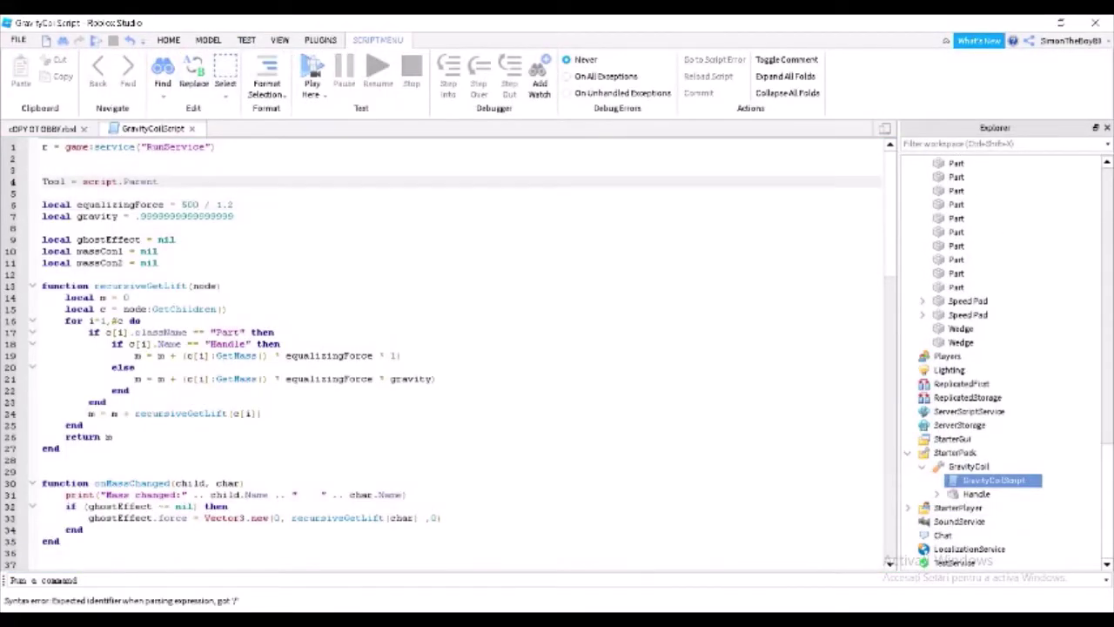
key(F5)
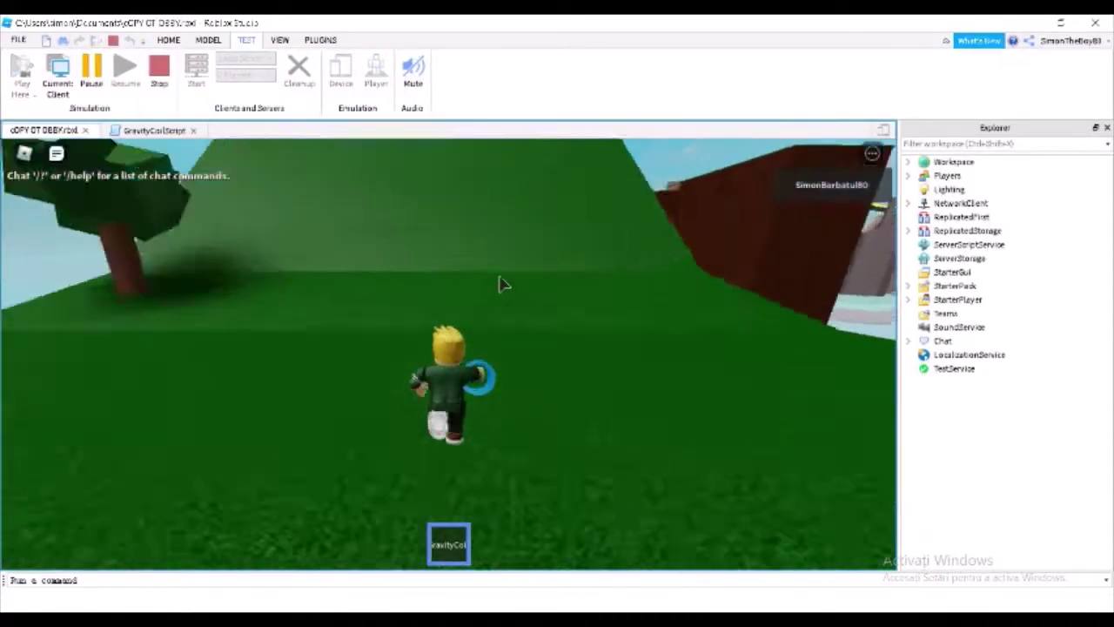
Jump with the gravity coil in the playtest, then walk through the dark passage in the reference game for comparison
key(space)
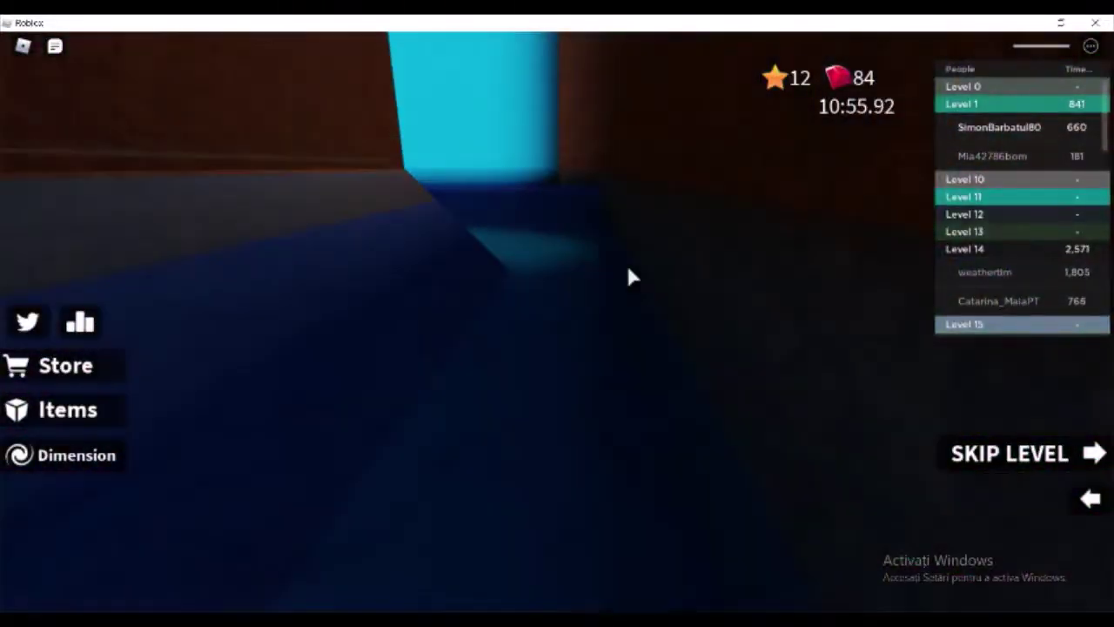
key(w)
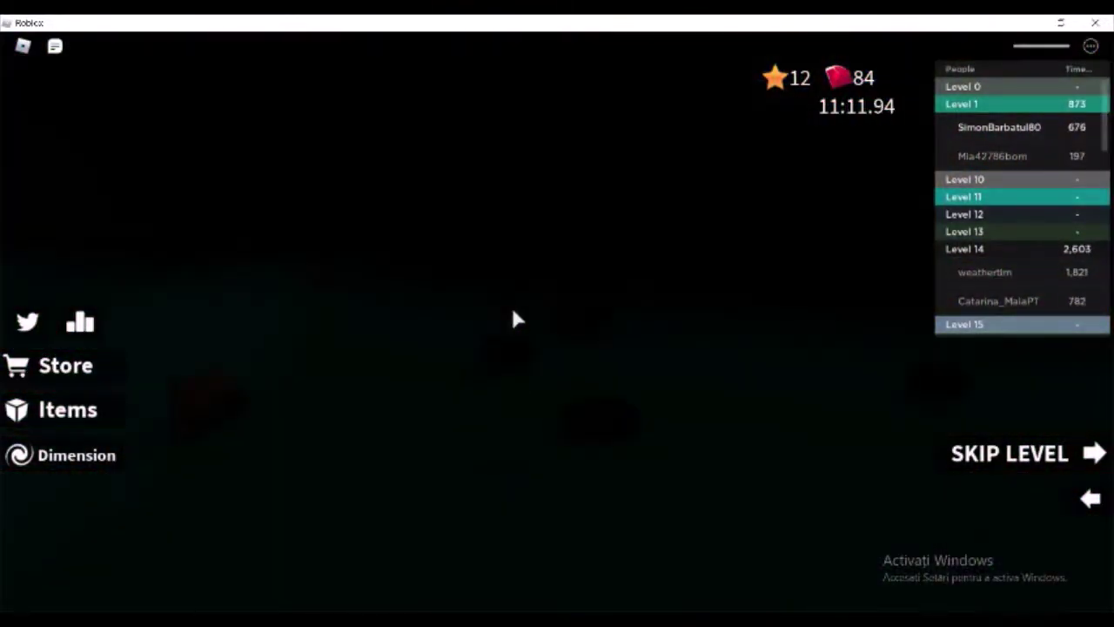
key(w)
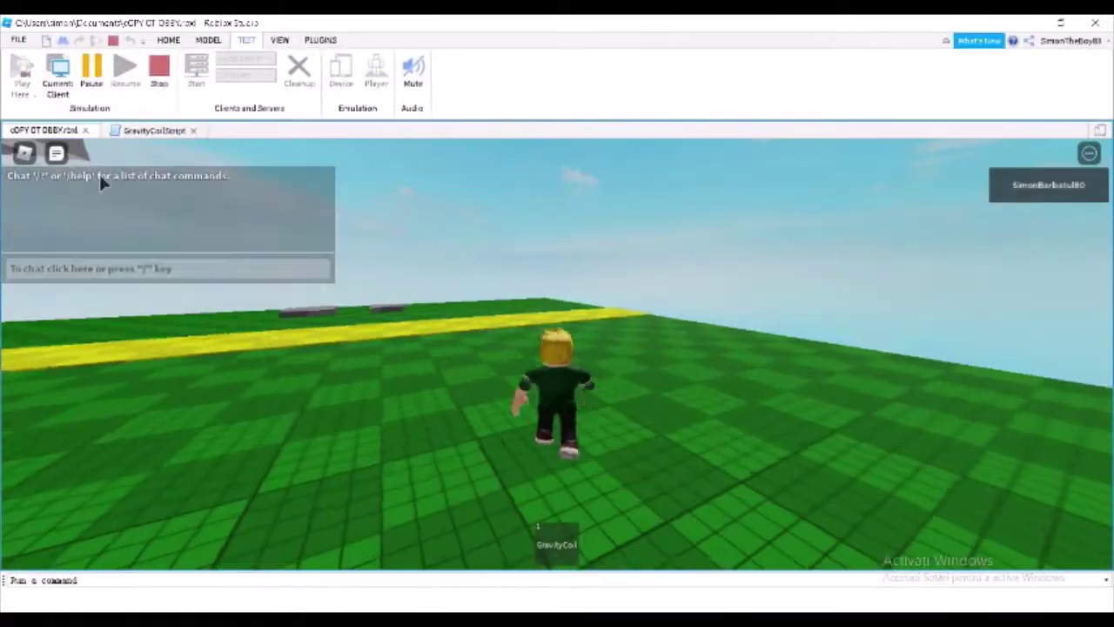
Equip the GravityCoil in the Studio playtest and jump across to the first tree platform, viewing the gap from above
key(1)
key(space)
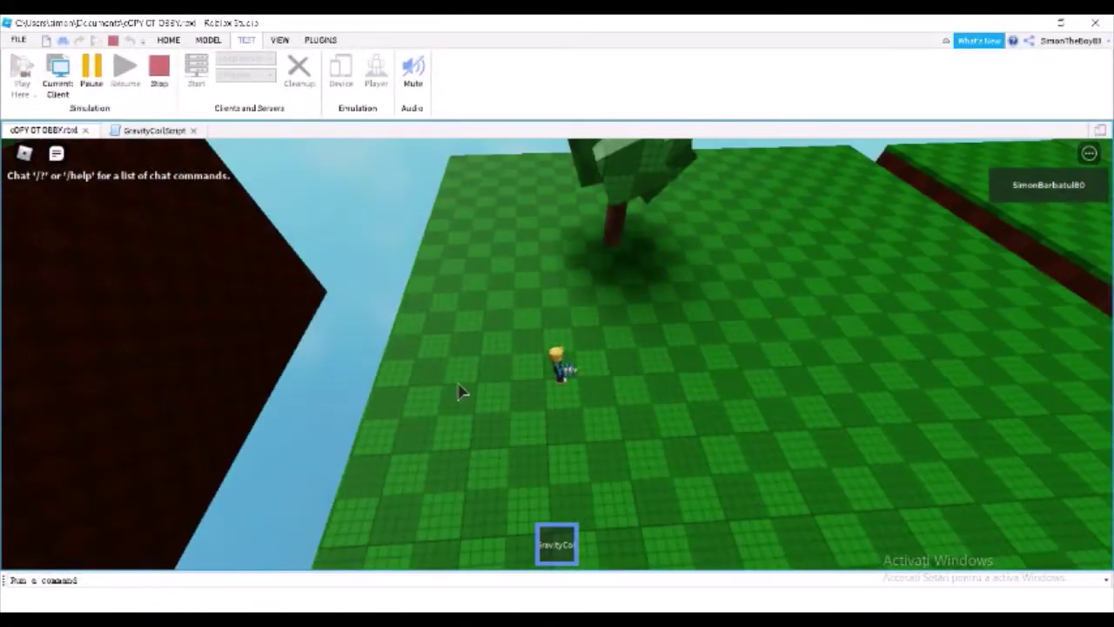
right_drag(462, 392, 467, 380)
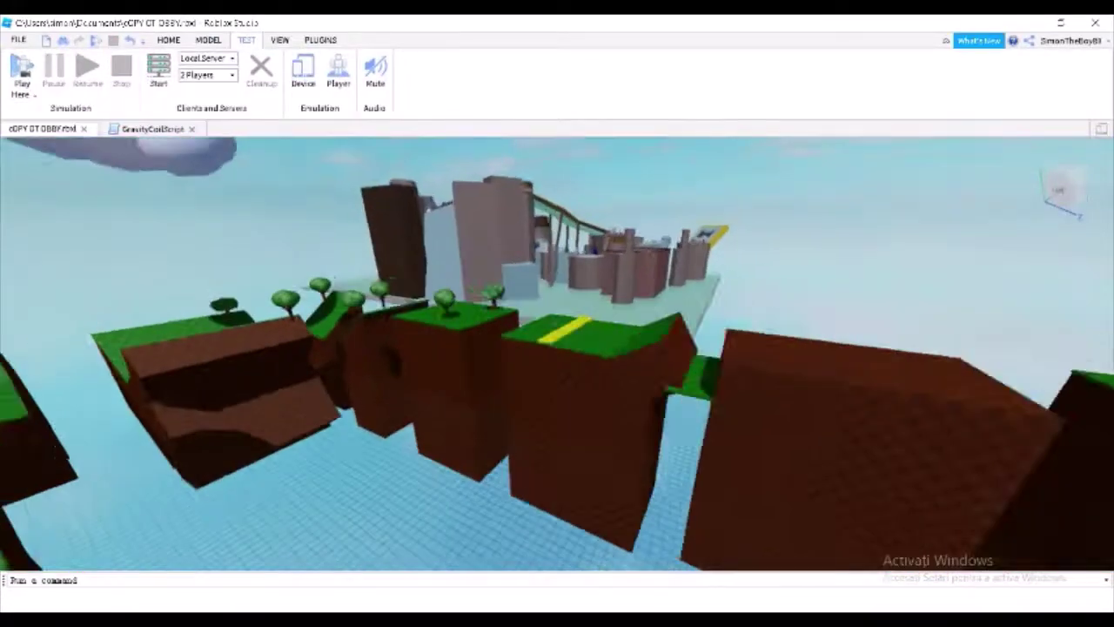
Start a playtest on the tree platform beside the yellow strip and run there with the GravityCoil equipped
right_click(642, 392)
scroll(641, 393, up, 5)
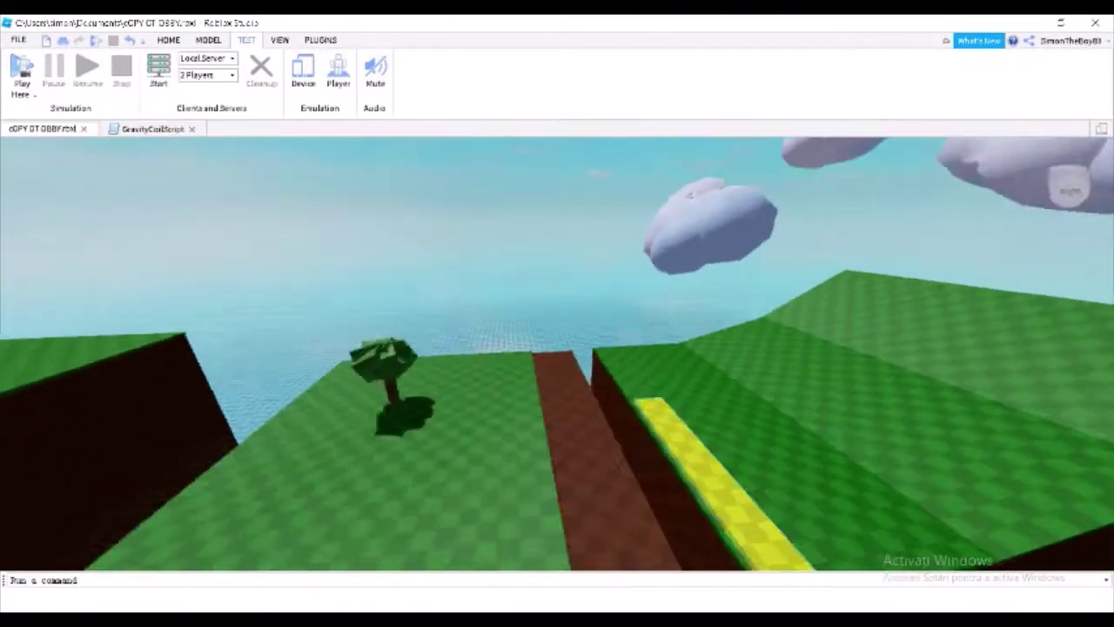
key(F5)
key(w)
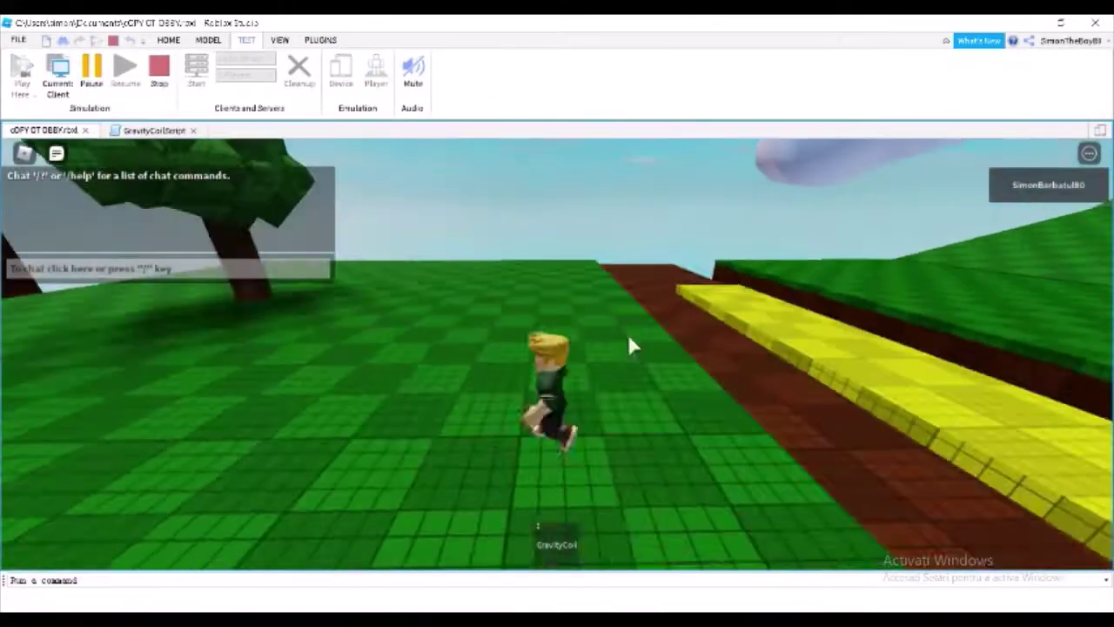
key(1)
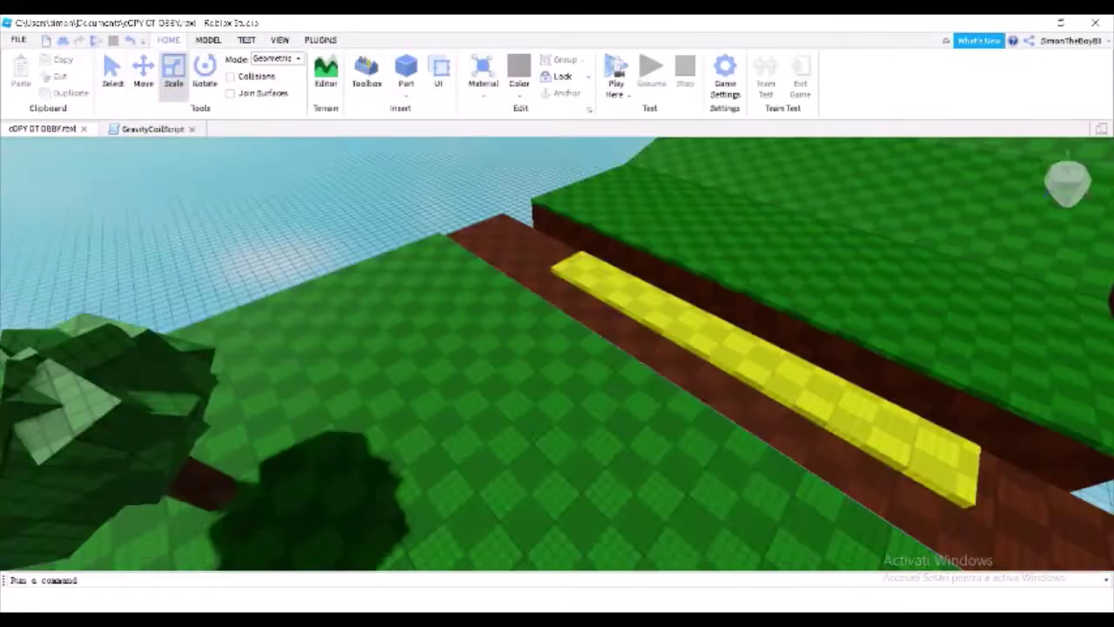
Scale the tree platform's dirt base to line up with its grass top, and adjust the position of the neighbouring curved hill
key(w)
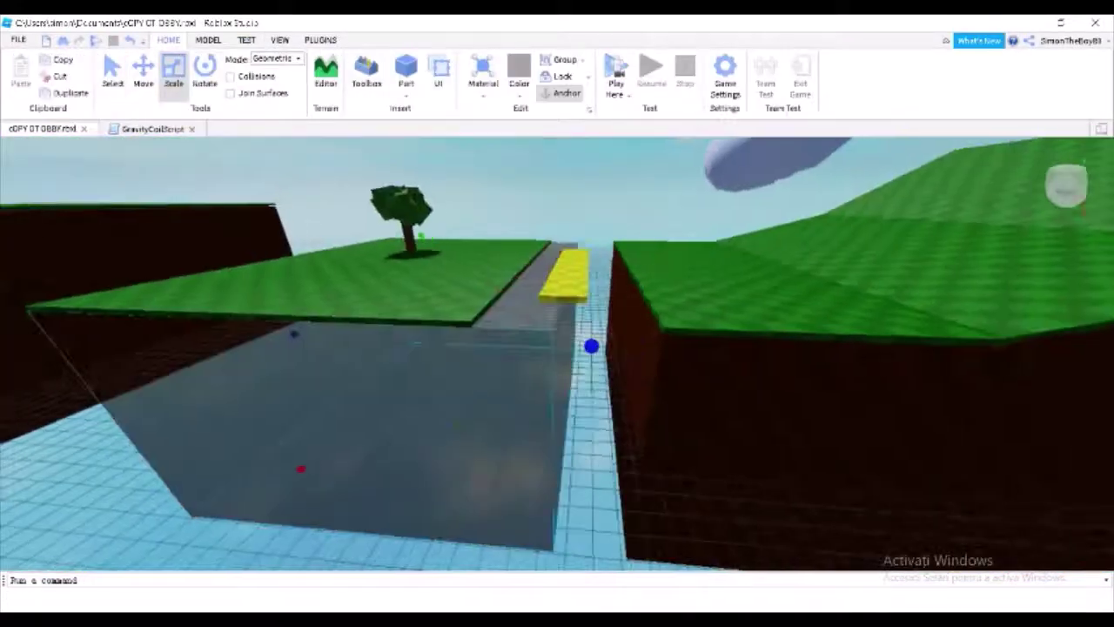
scroll(557, 348, down, 5)
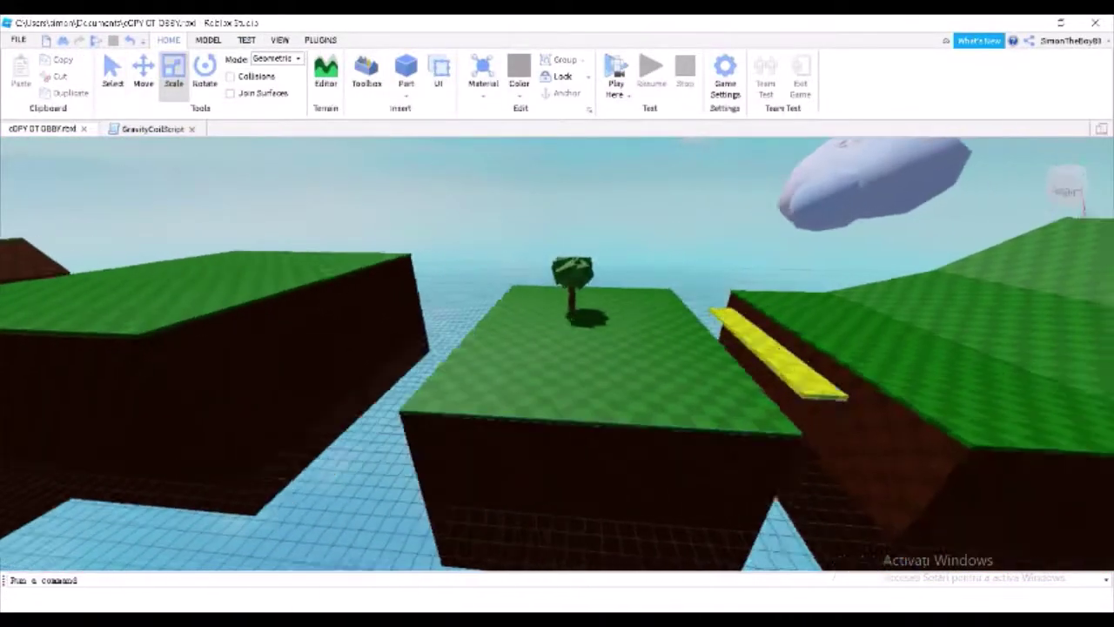
key(ctrl+2)
key(d)
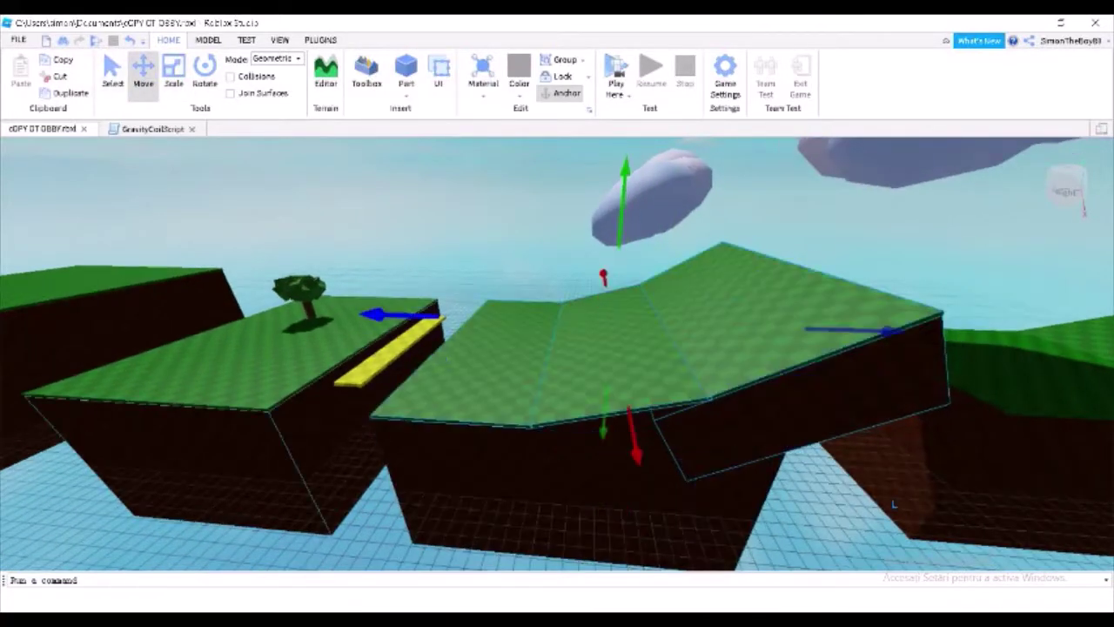
key(w)
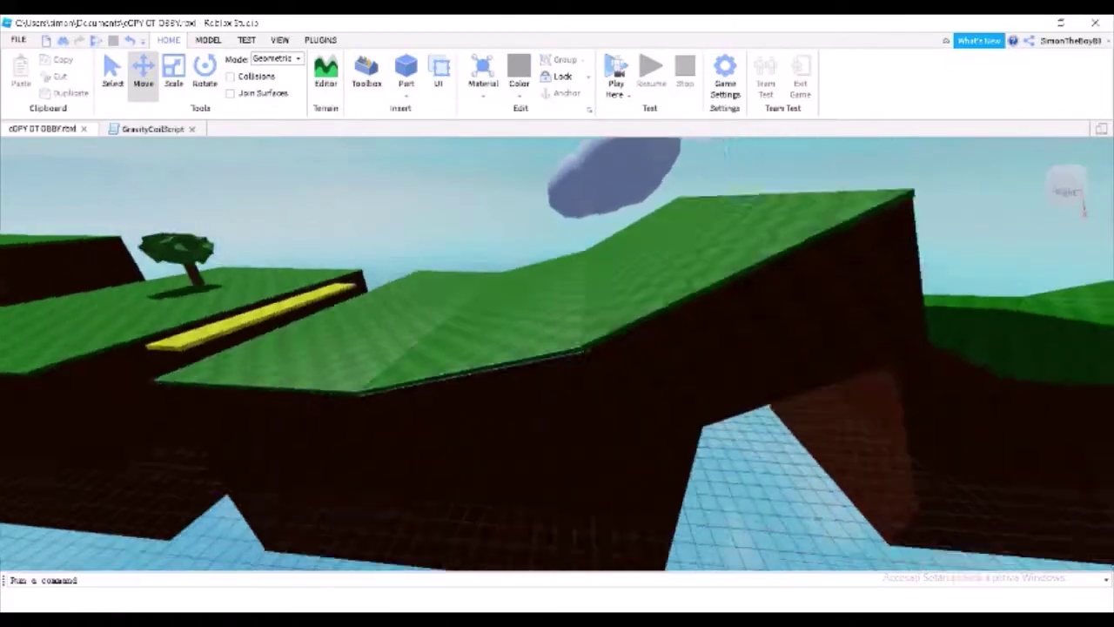
right_drag(739, 532, 868, 410)
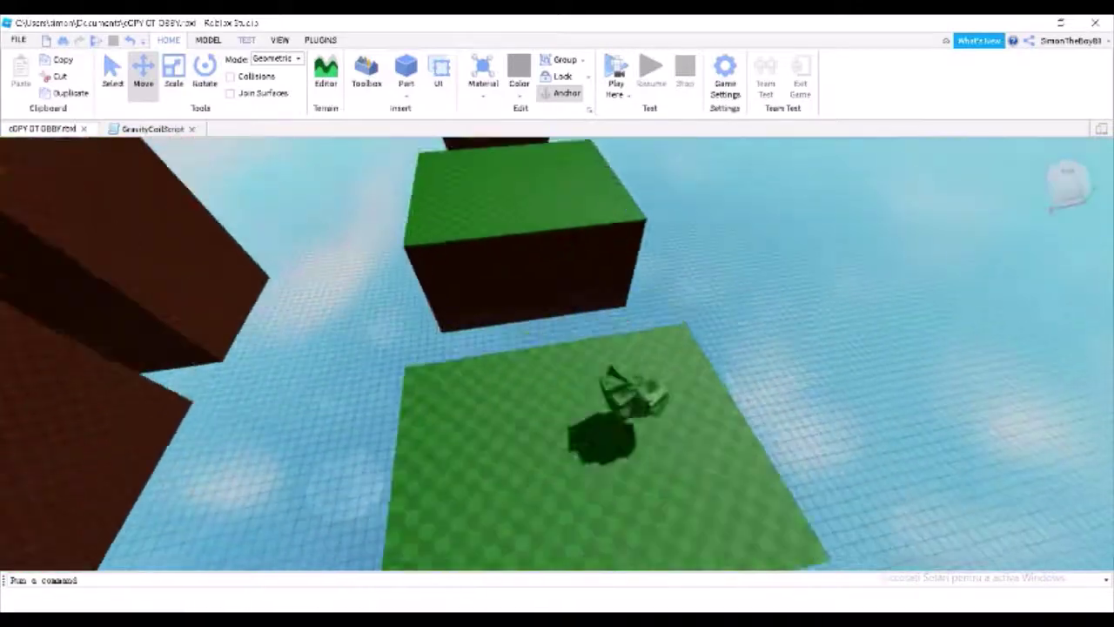
Playtest the coil jump onto the tree platform in two runs, checking the gaps around the yellow strip
key(F5)
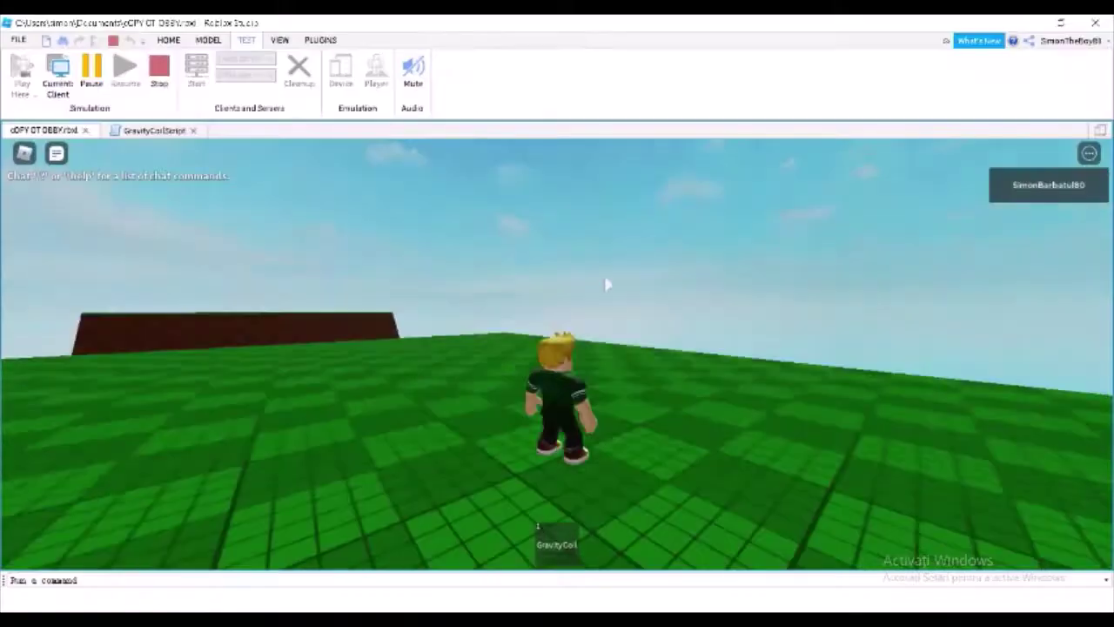
scroll(606, 285, down, 5)
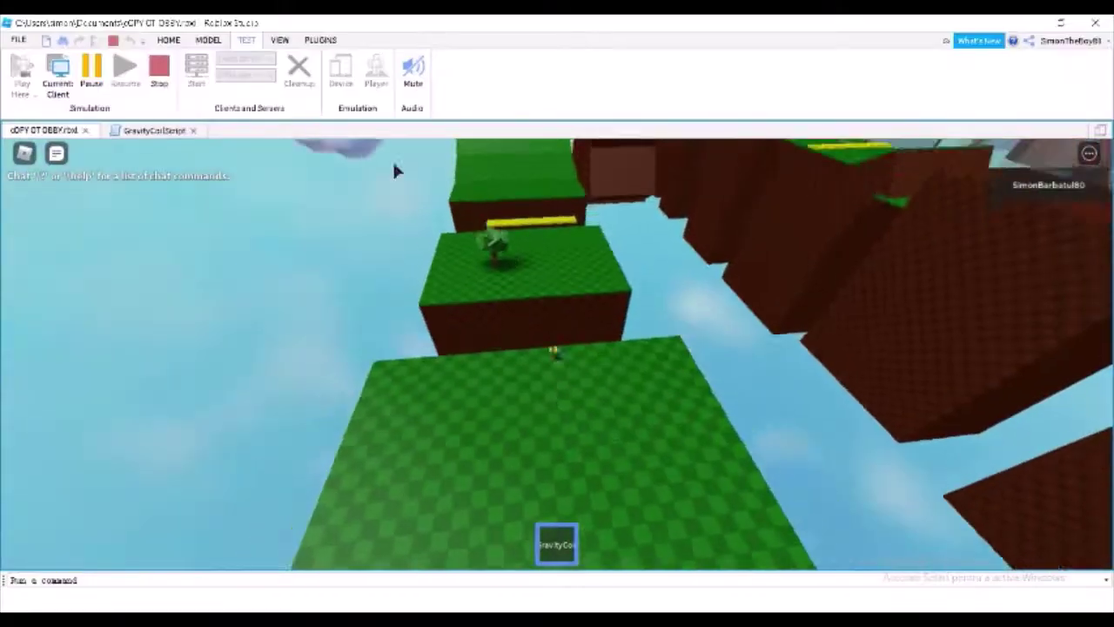
key(shift+F5)
key(F5)
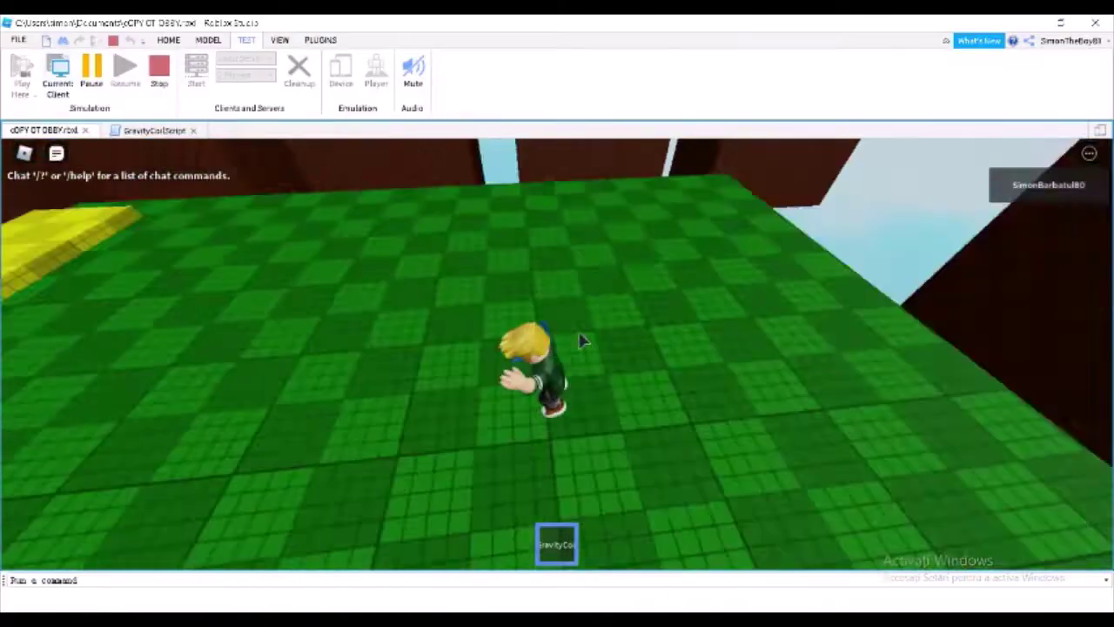
right_drag(583, 342, 549, 380)
right_drag(387, 277, 383, 282)
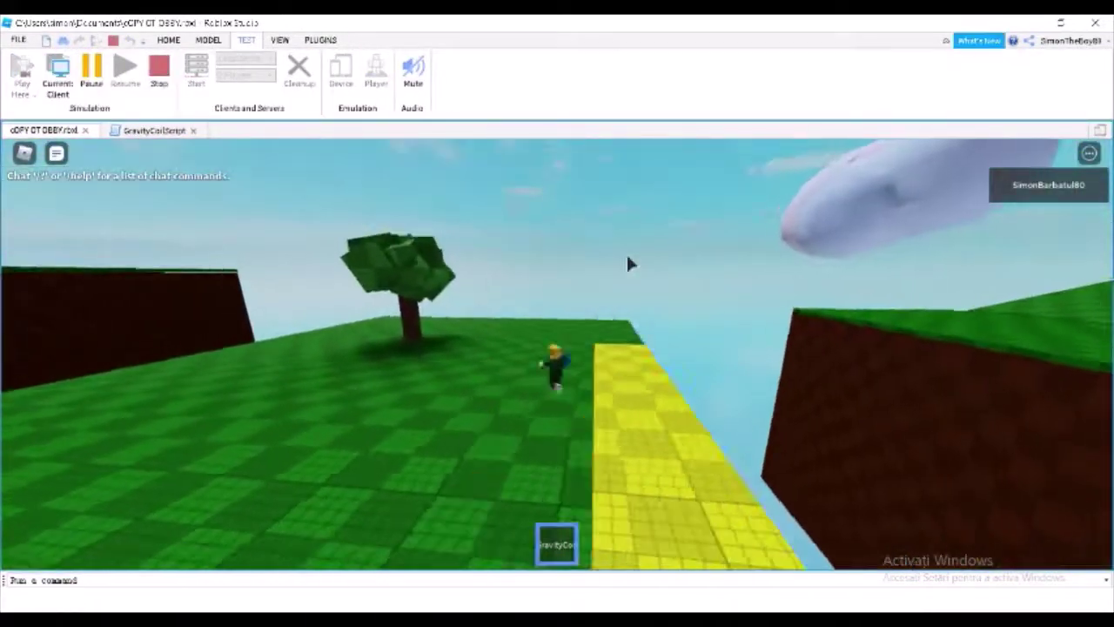
key(shift+F5)
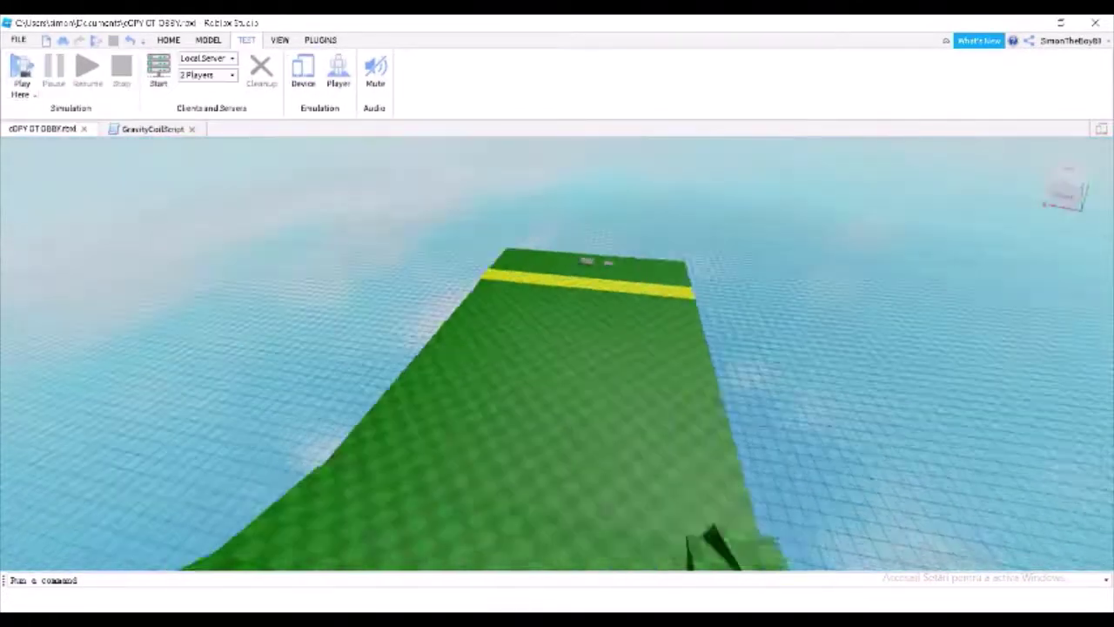
Playtest the route from the starting platform down to the tree platform with the coil, then end the playtest
key(F5)
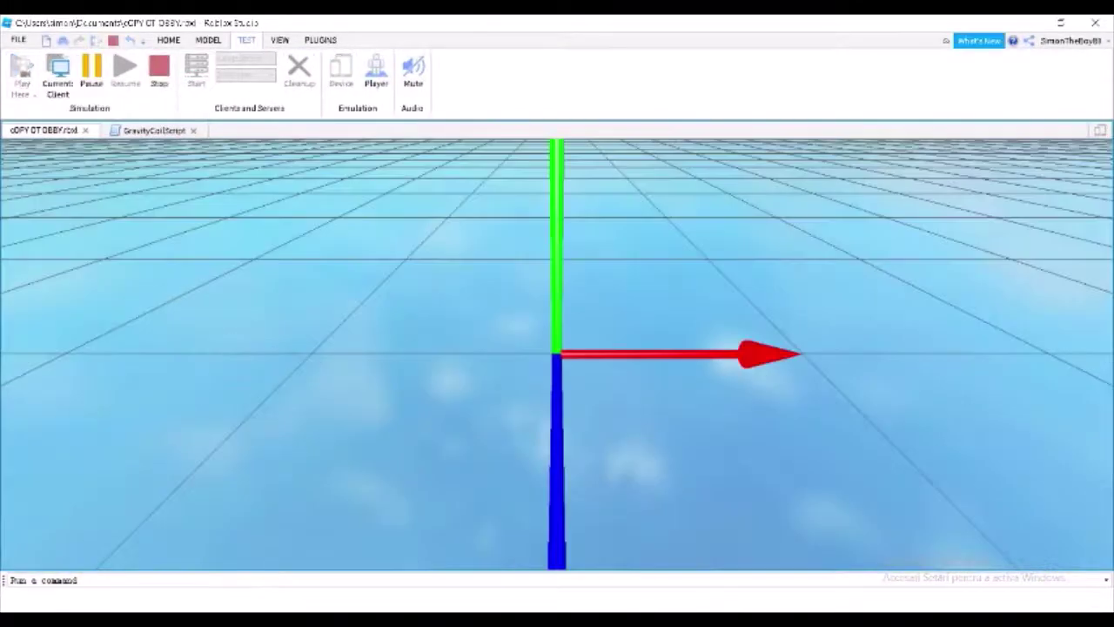
key(s)
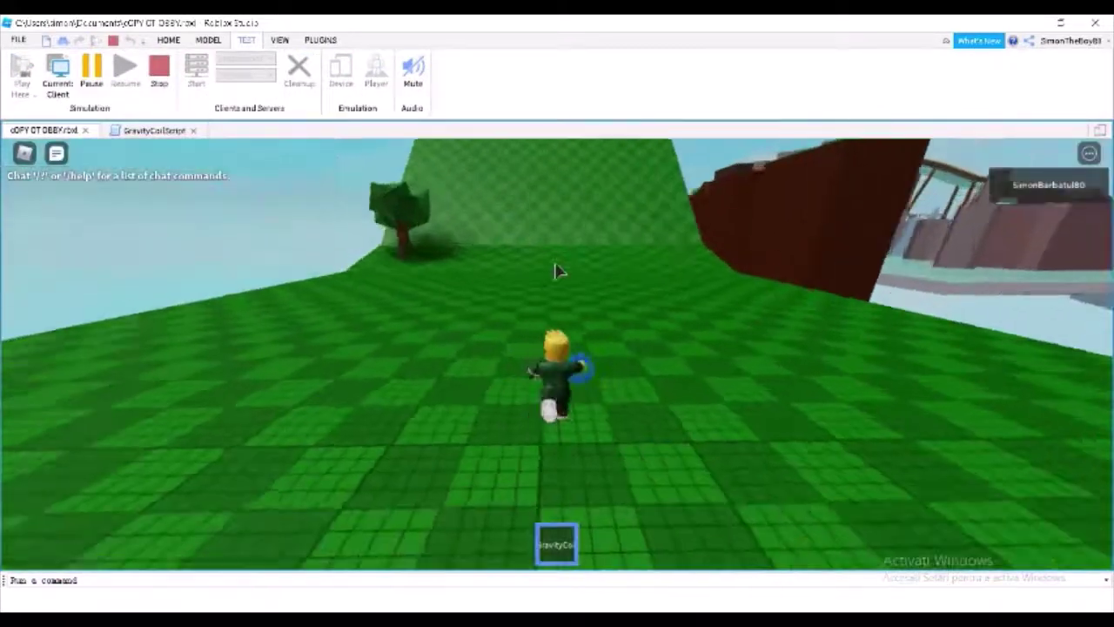
key(space)
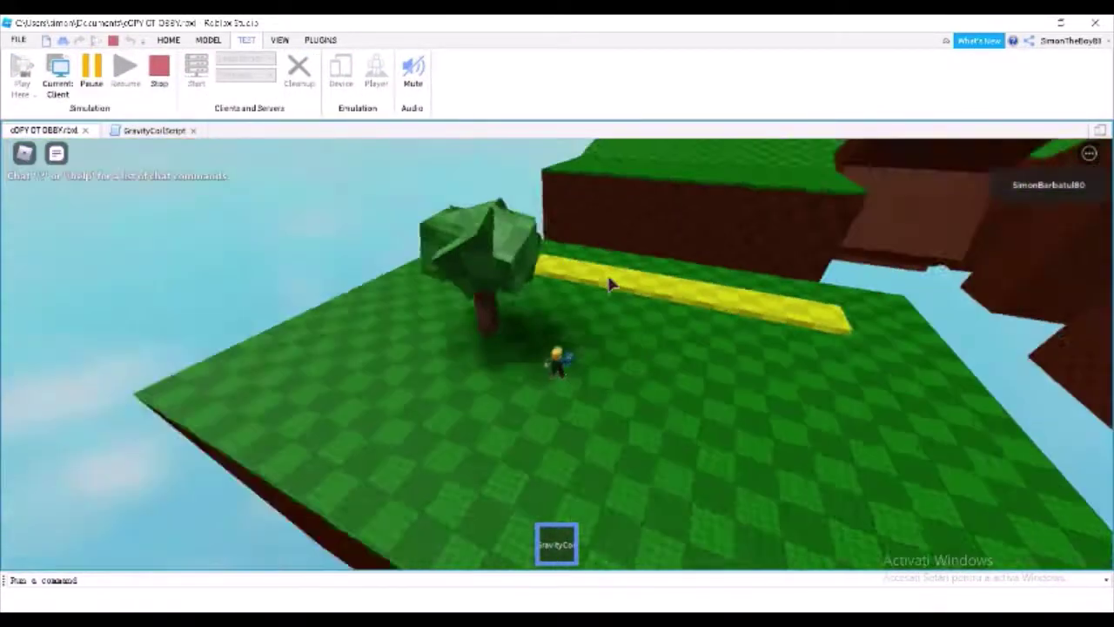
right_drag(610, 285, 609, 284)
right_drag(507, 313, 508, 314)
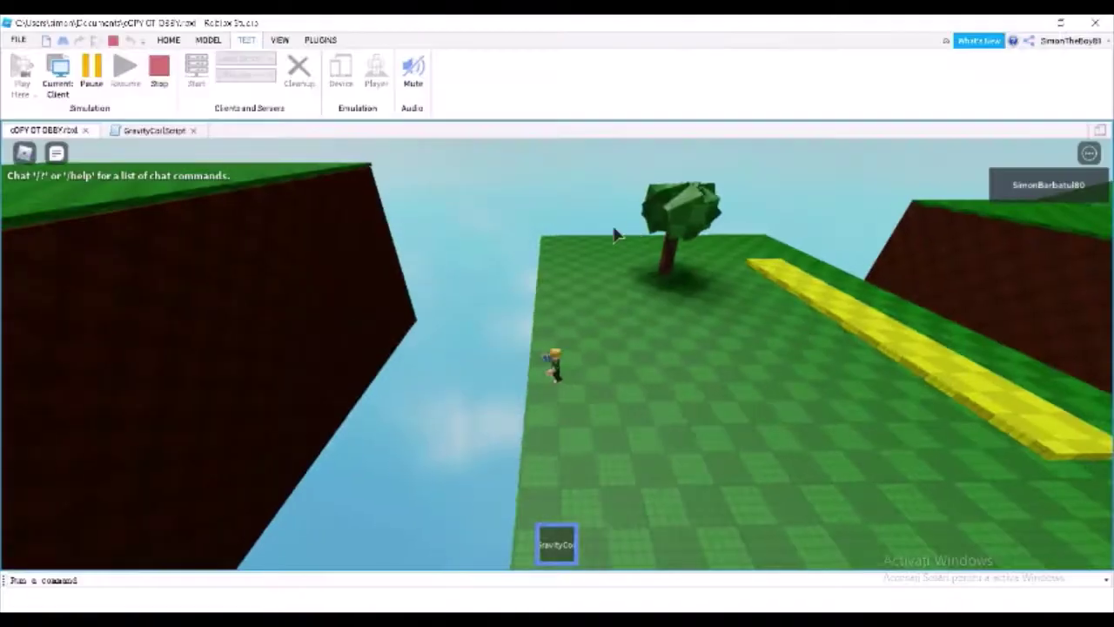
right_drag(614, 235, 614, 235)
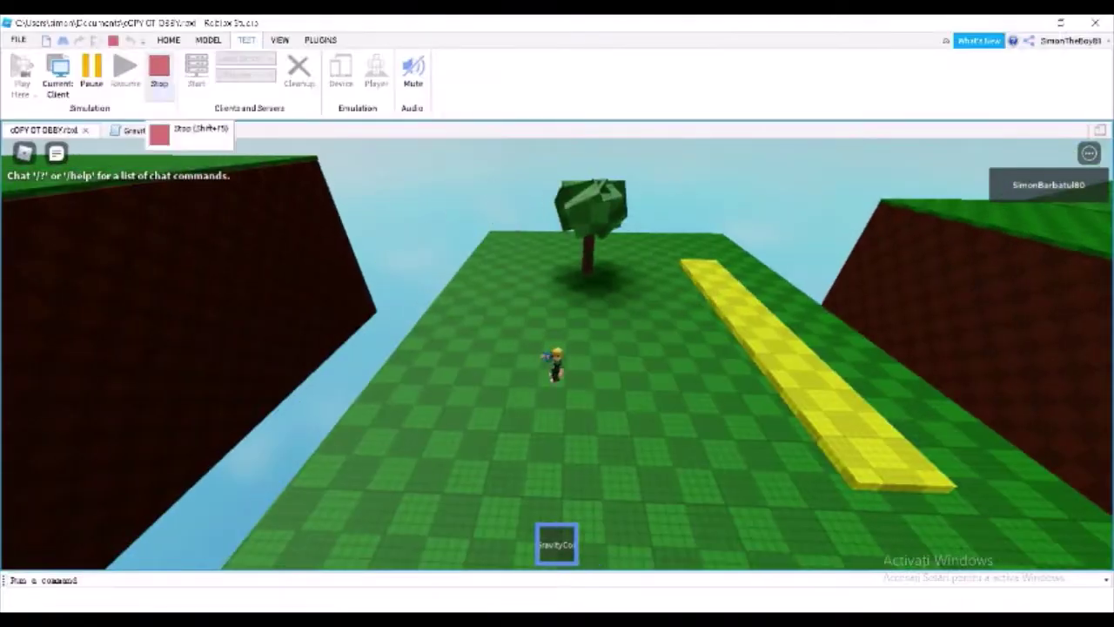
click(158, 70)
Adjust the size of the sloped section on the tall platform before the tree platform, and playtest the coil jump across
right_drag(557, 348, 557, 348)
click(597, 323)
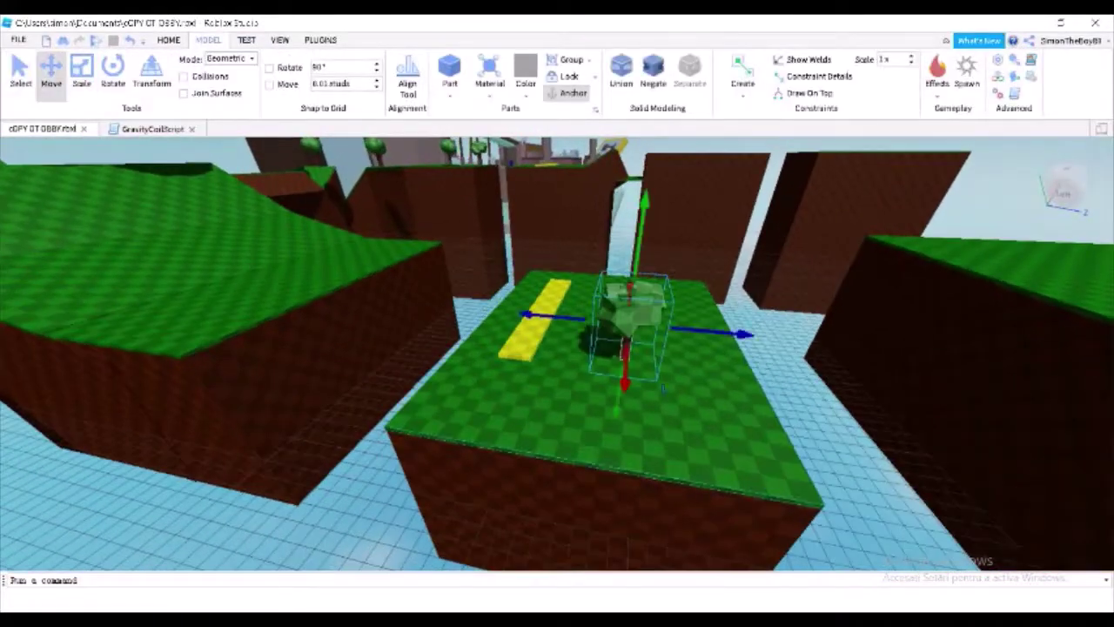
key(f)
scroll(557, 348, down, 5)
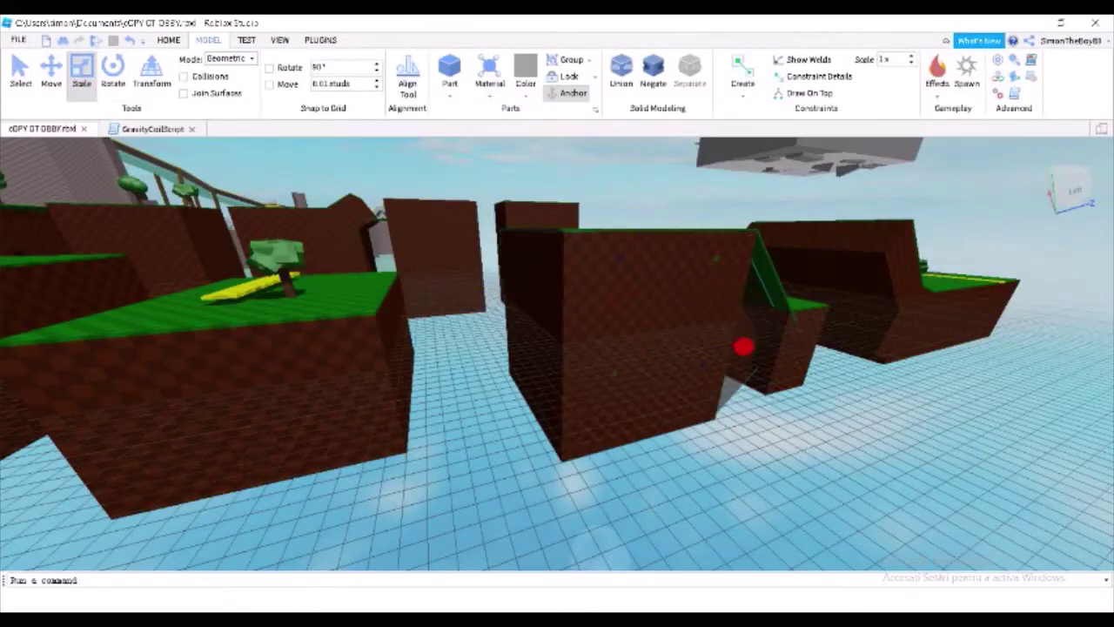
key(w)
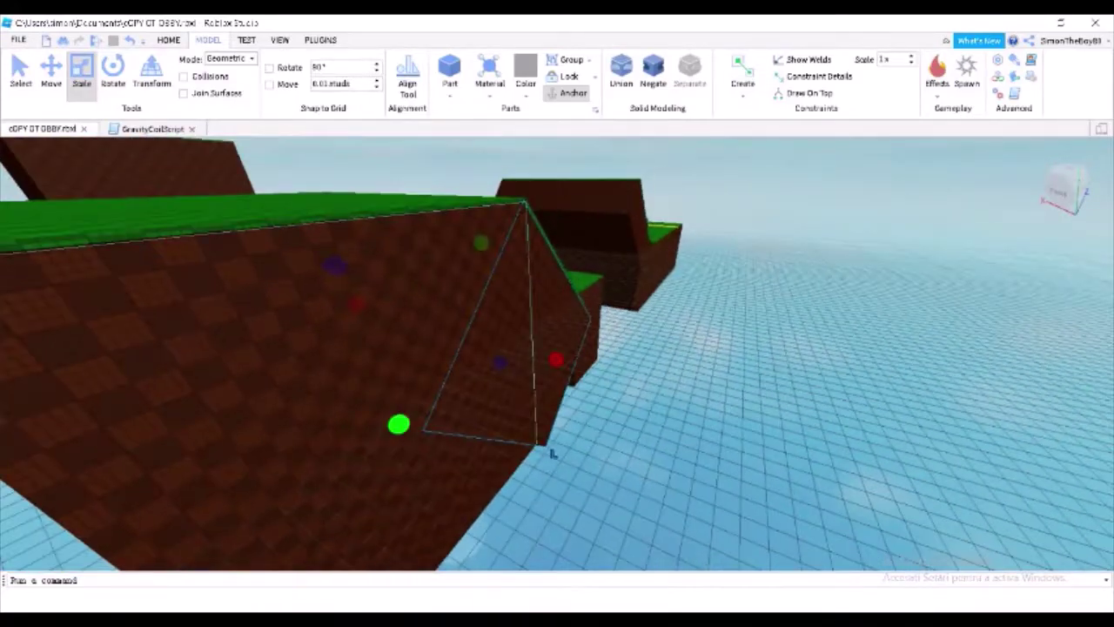
right_drag(557, 349, 557, 349)
click(494, 388)
key(ctrl+2)
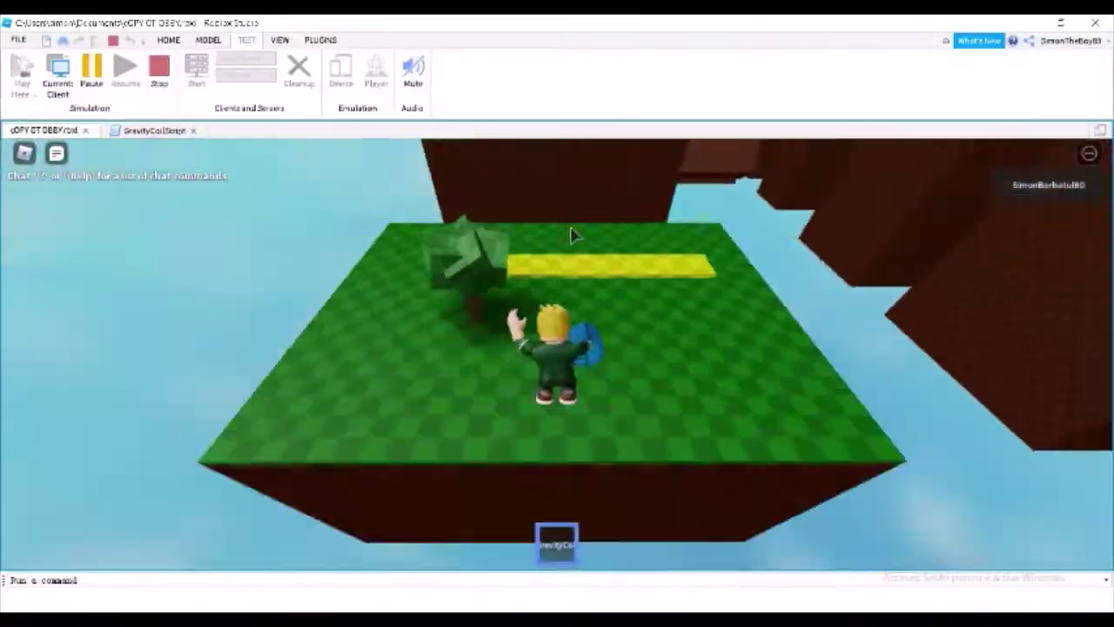
key(w)
right_drag(573, 235, 573, 235)
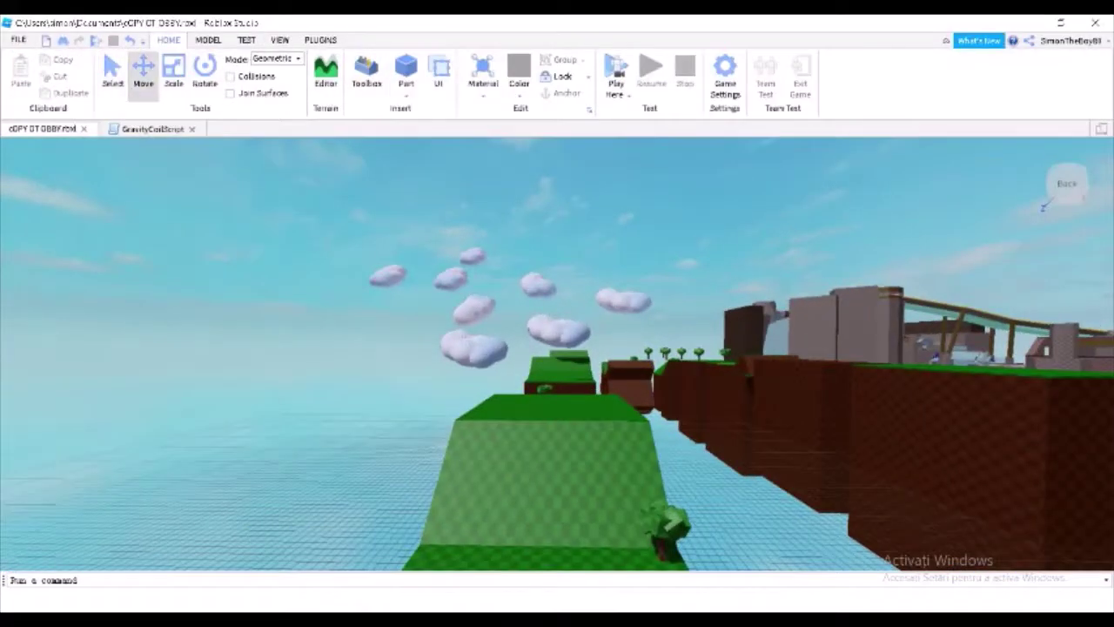
Reposition the curved hill together with its flat and sloped sections relative to the neighbouring platform
right_drag(557, 349, 488, 313)
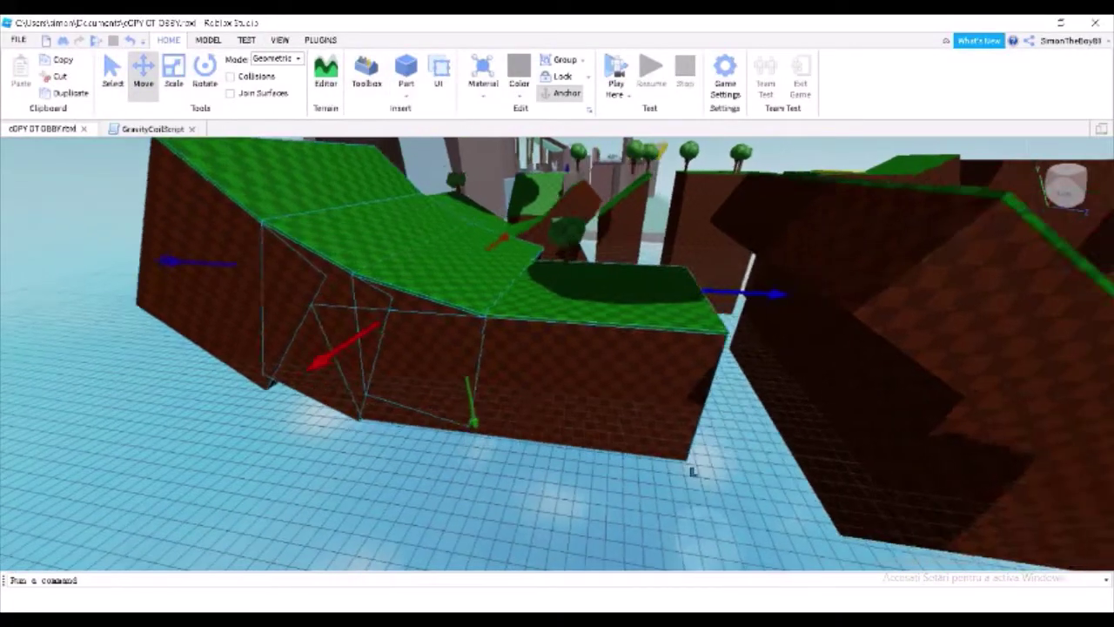
scroll(692, 471, up, 3)
right_drag(557, 348, 487, 366)
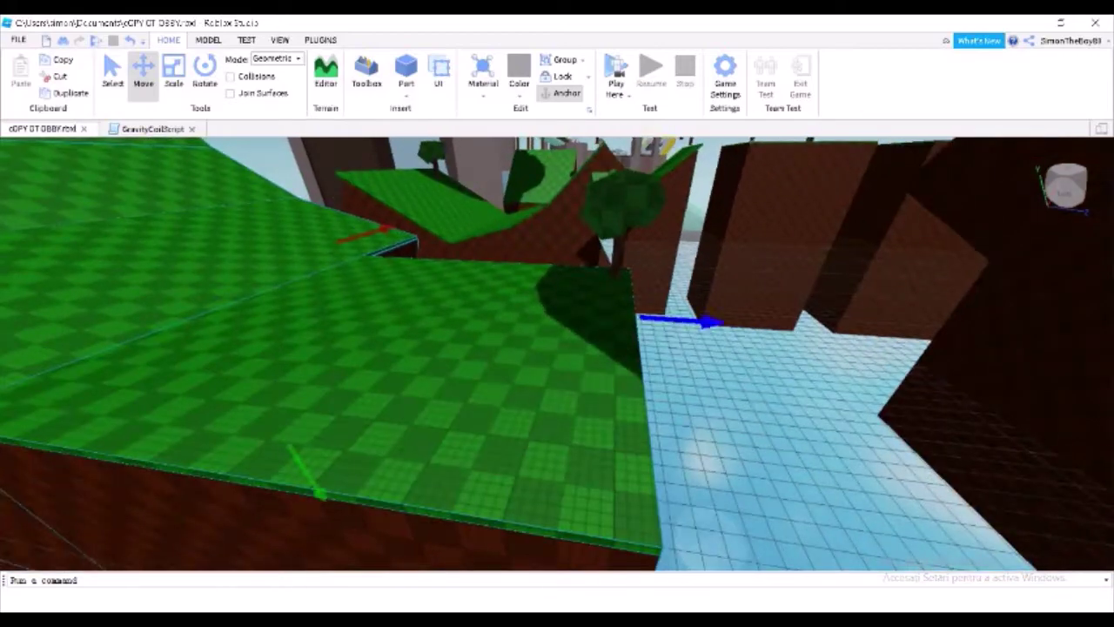
right_drag(557, 348, 557, 261)
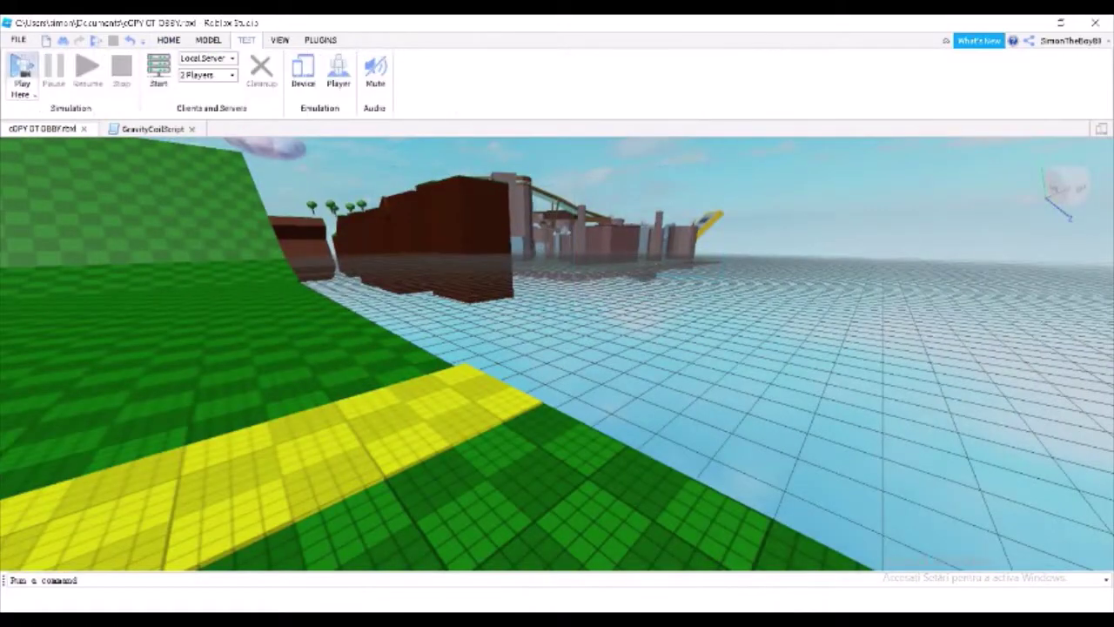
Playtest running and jumping along the opening platforms with the coil, then run the same stretch in the reference game
click(22, 70)
key(w)
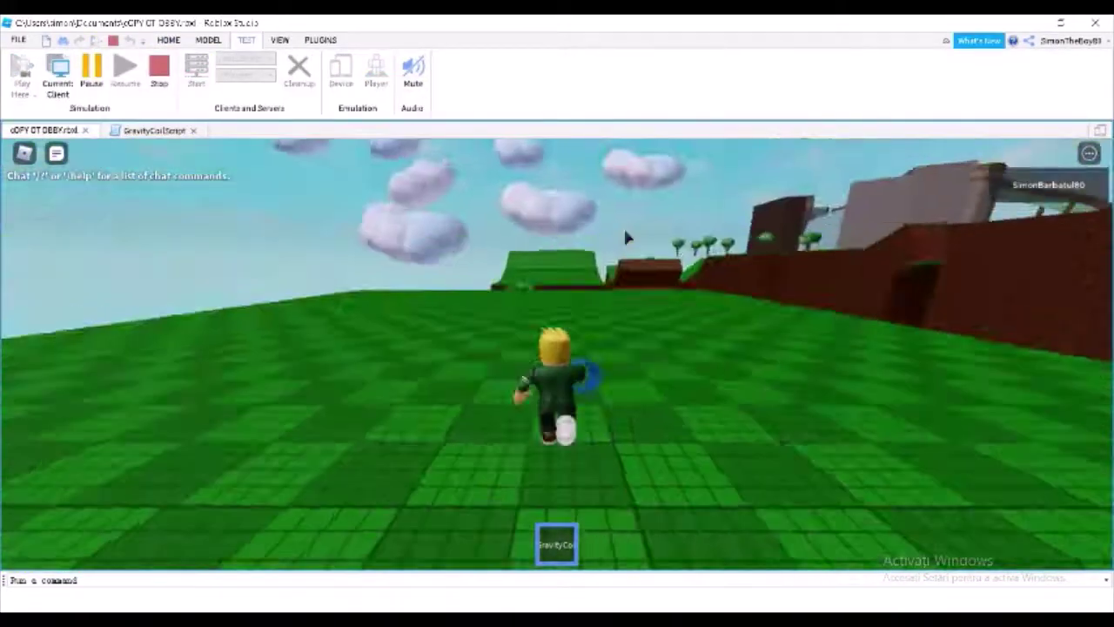
key(space)
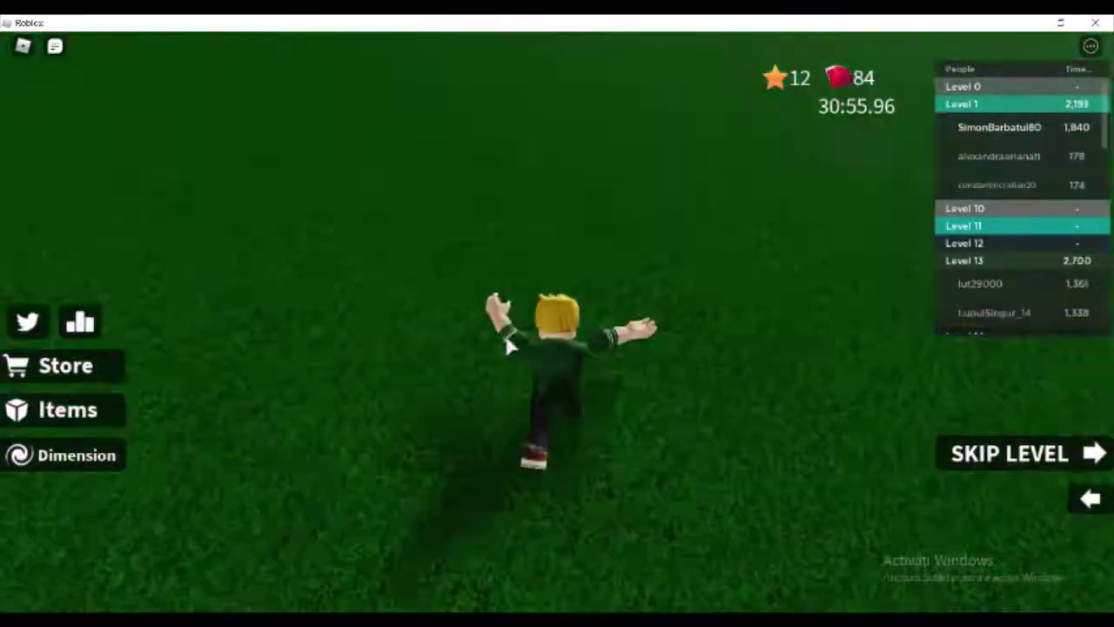
key(w)
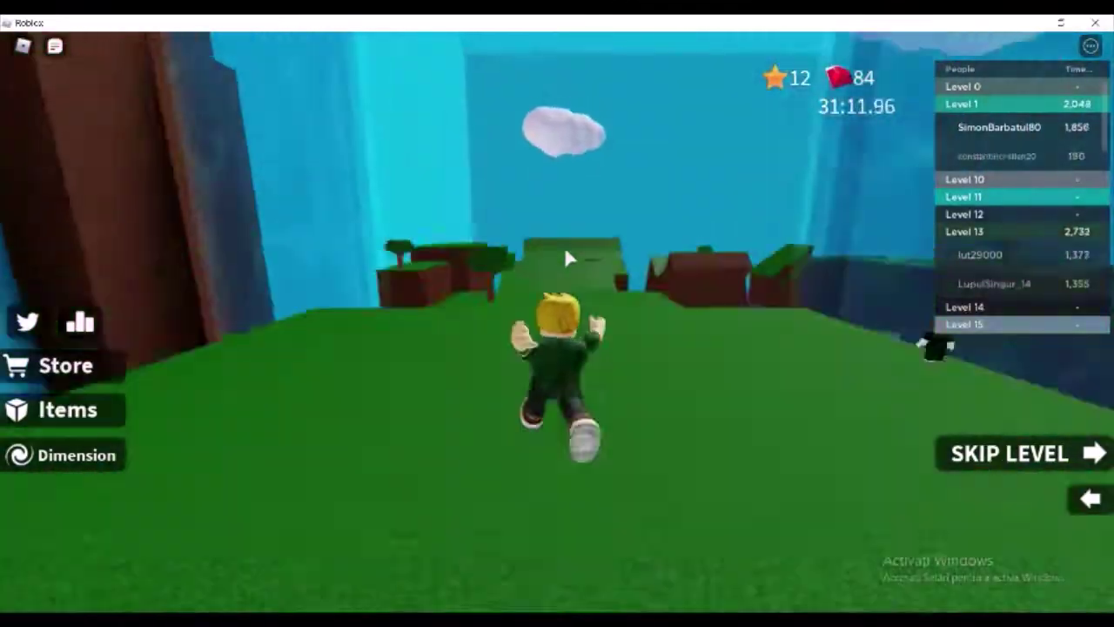
key(w)
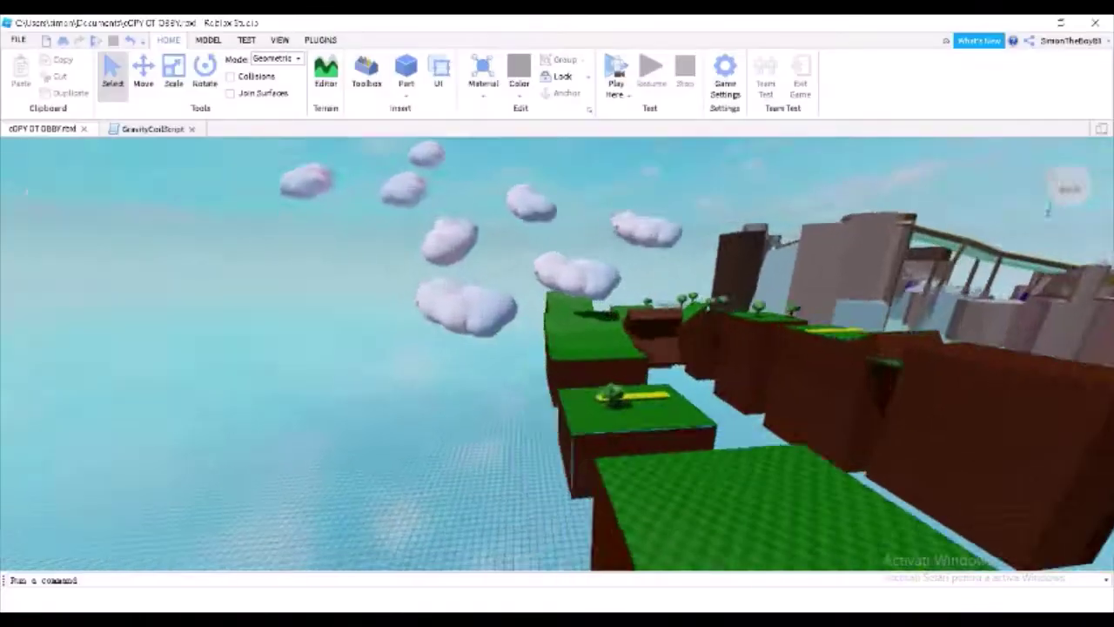
Check the gap beside the curved hill and playtest the opening platforms, ending each test run after the fall
key(w)
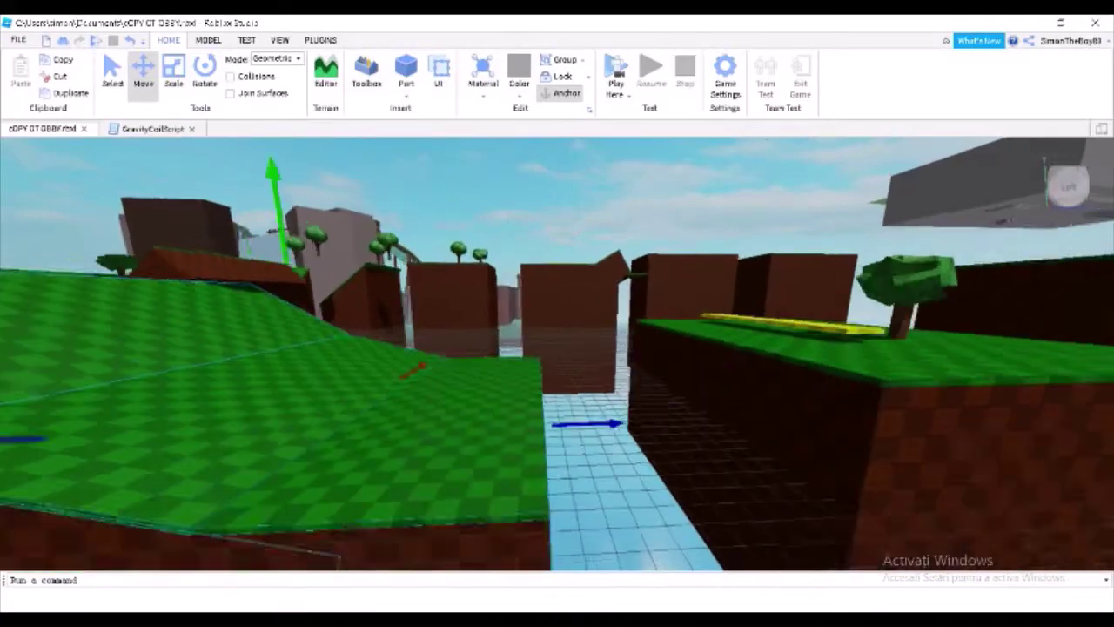
key(w)
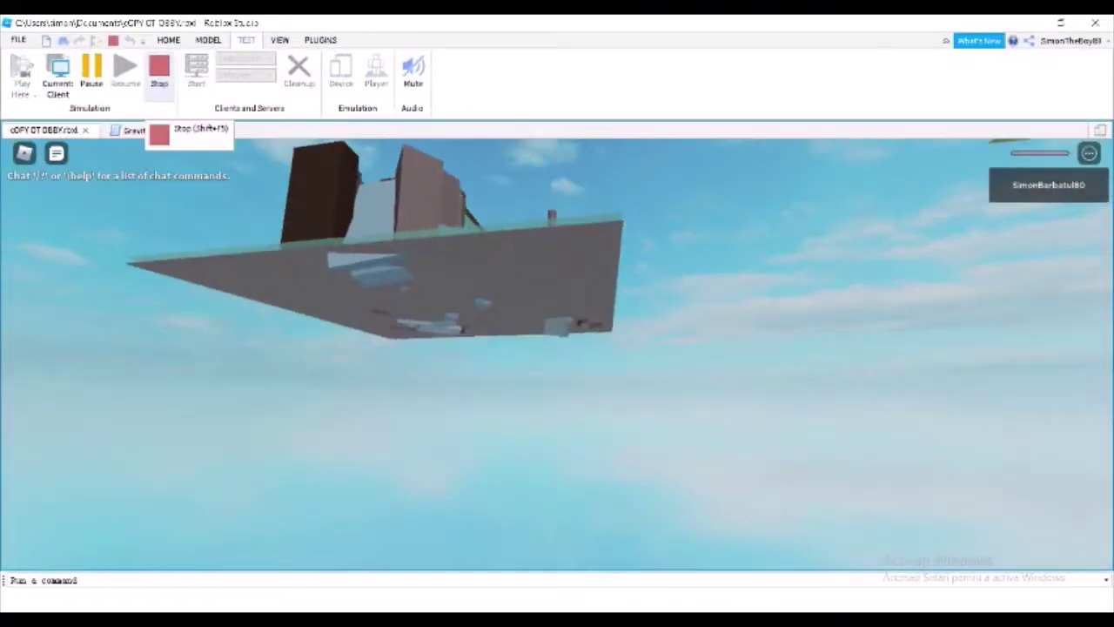
click(159, 69)
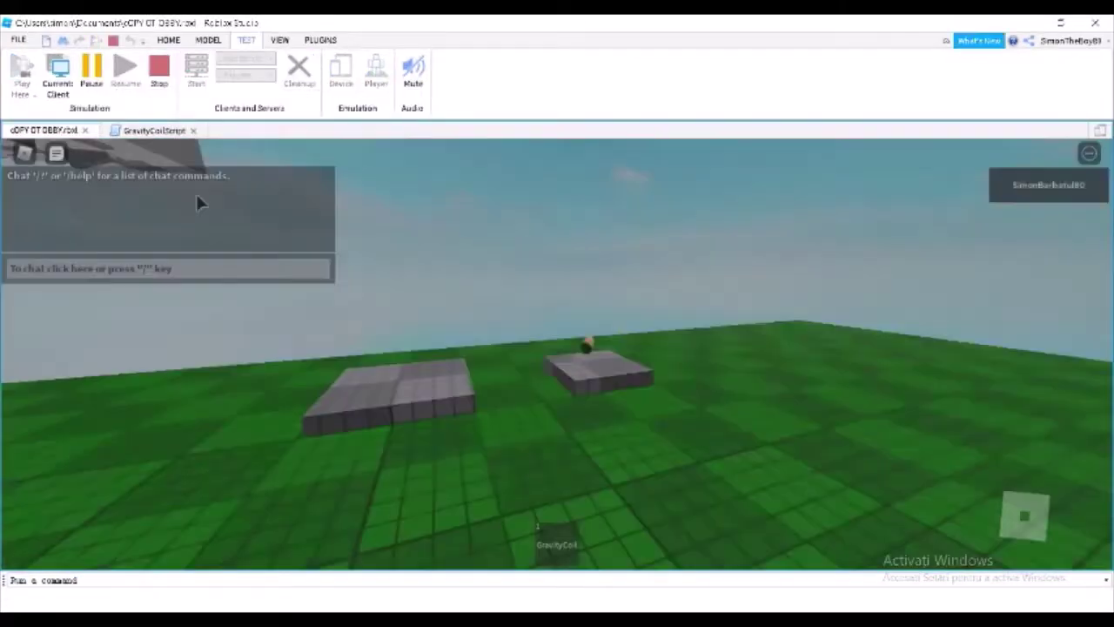
key(w)
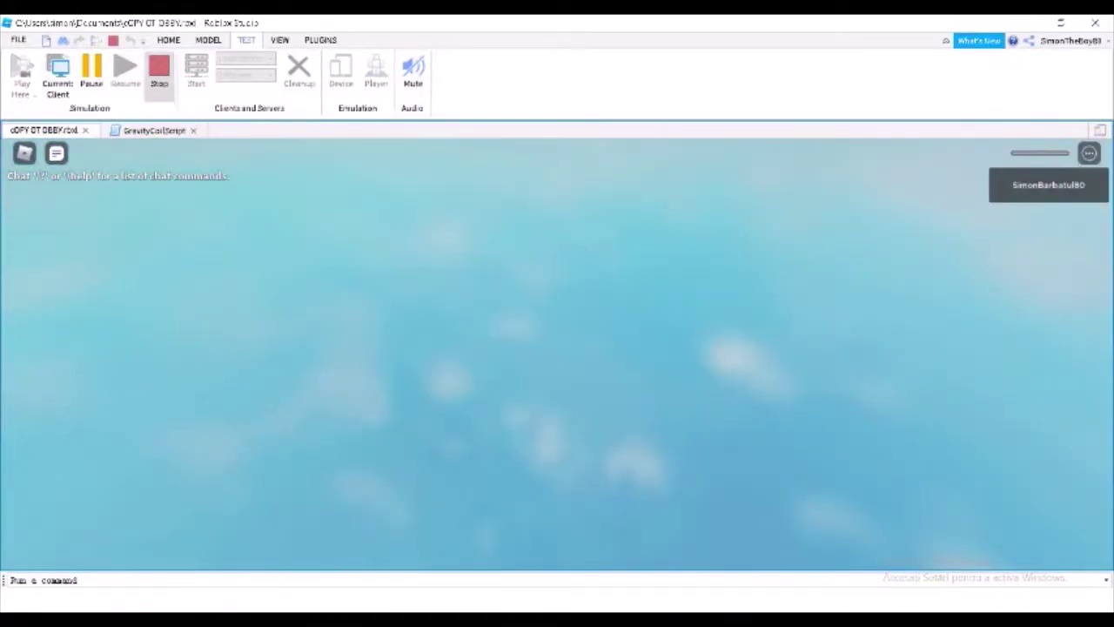
click(159, 70)
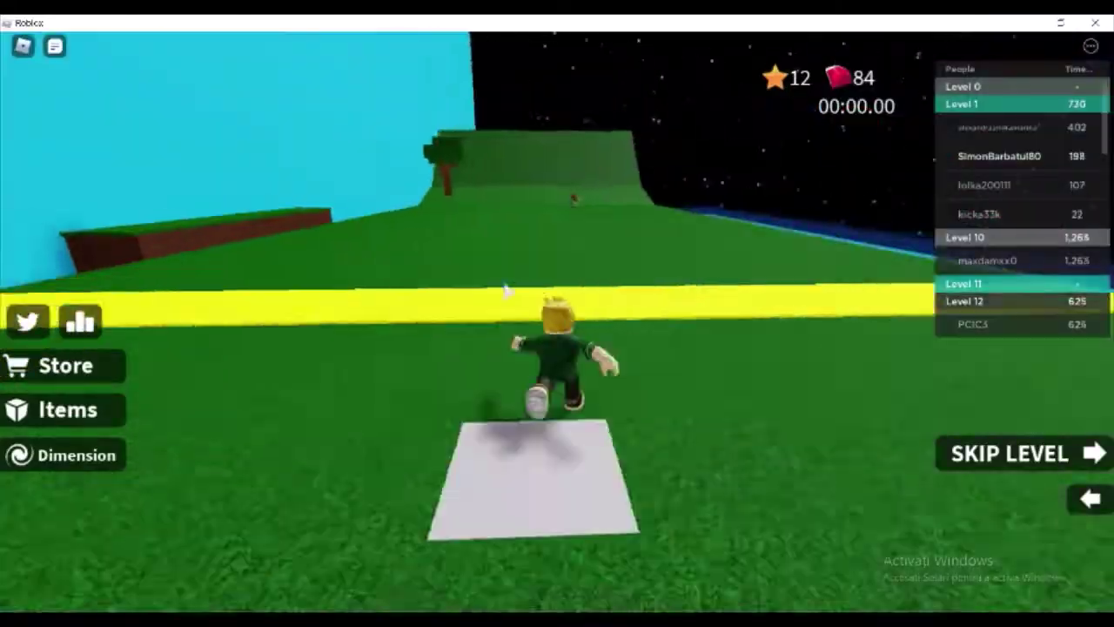
Run past the yellow start line in the reference game, and playtest the same stretch in the copied level with the gravity coil
key(w)
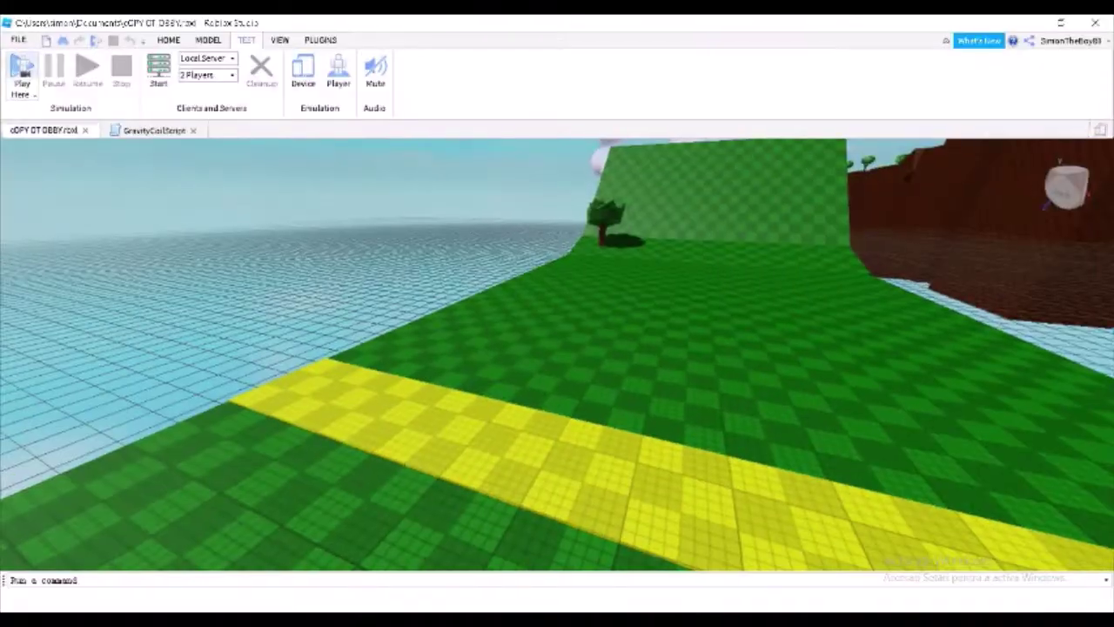
click(22, 70)
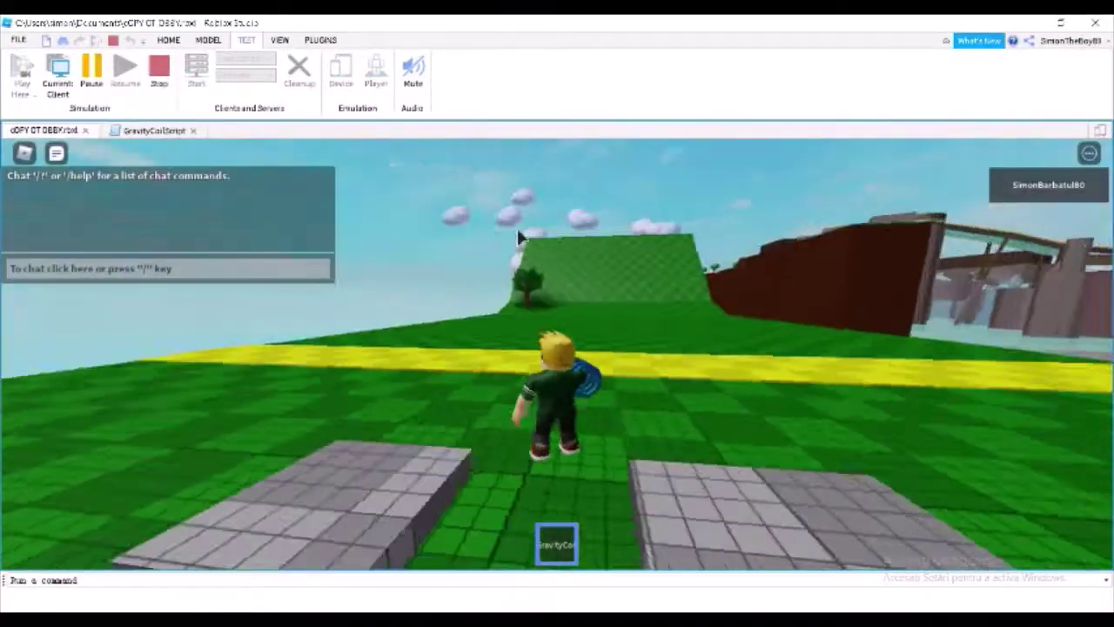
key(w)
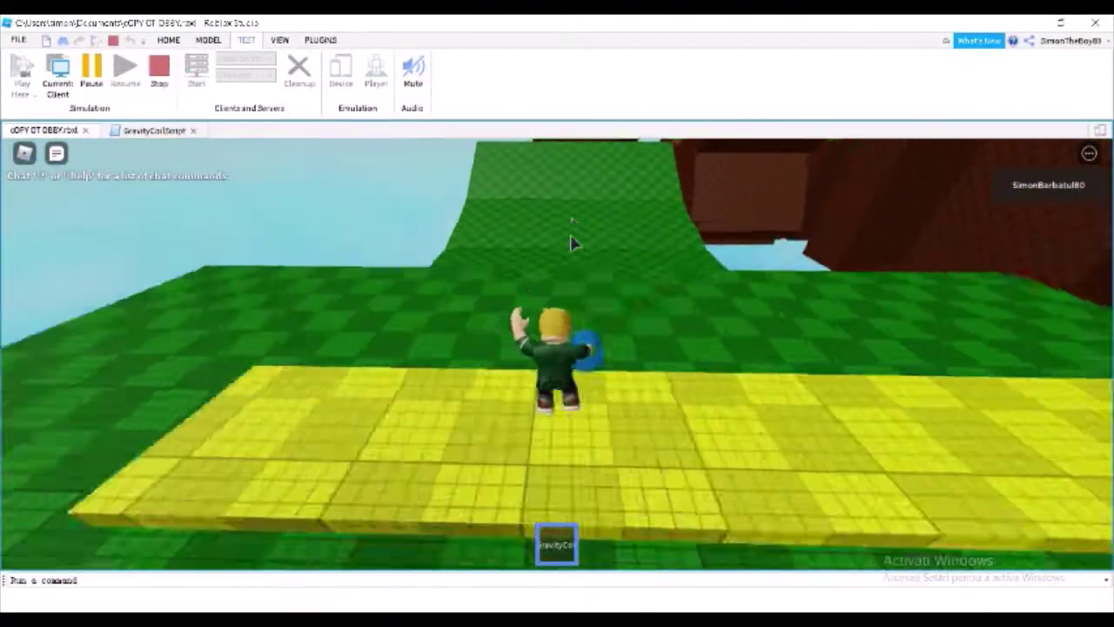
key(shift+F5)
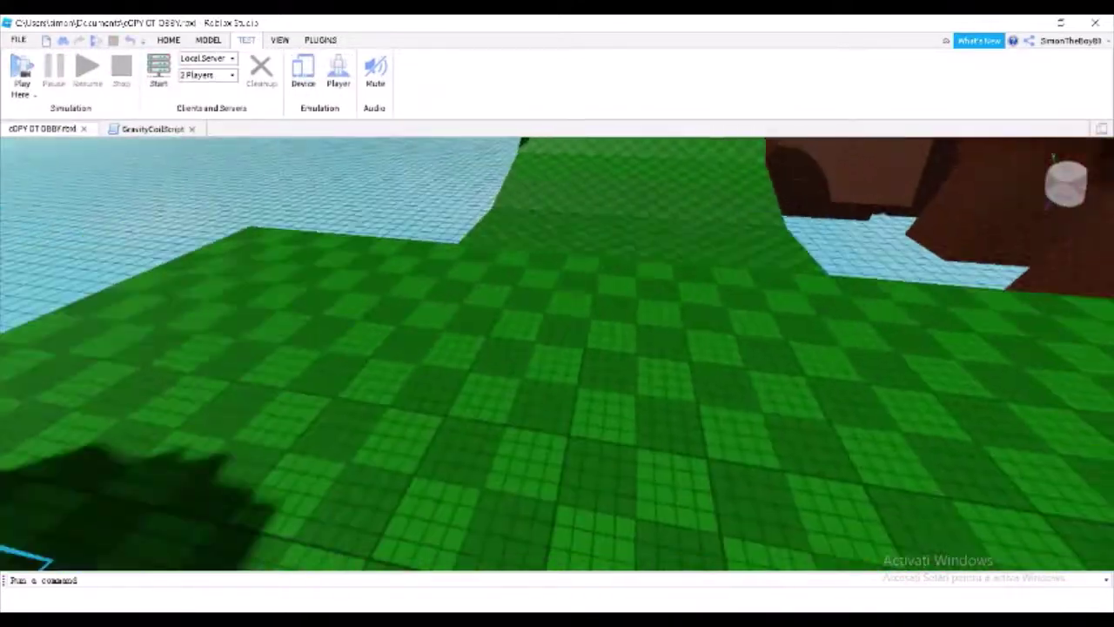
Playtest the coil jump onto the sloped tree platform, then end the playtest
click(21, 69)
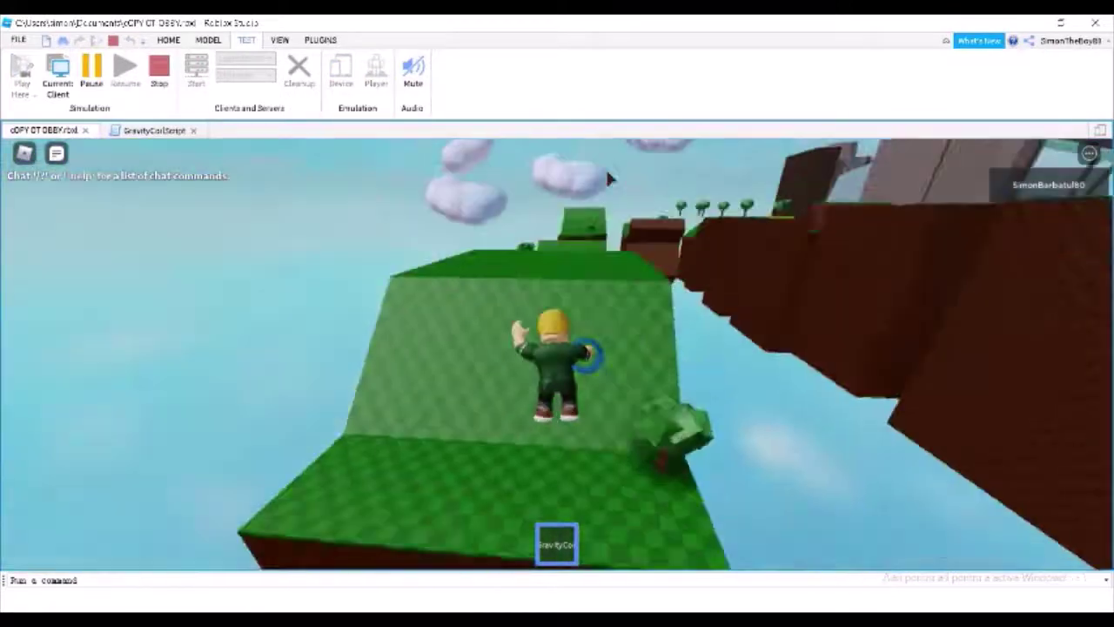
key(w)
key(space)
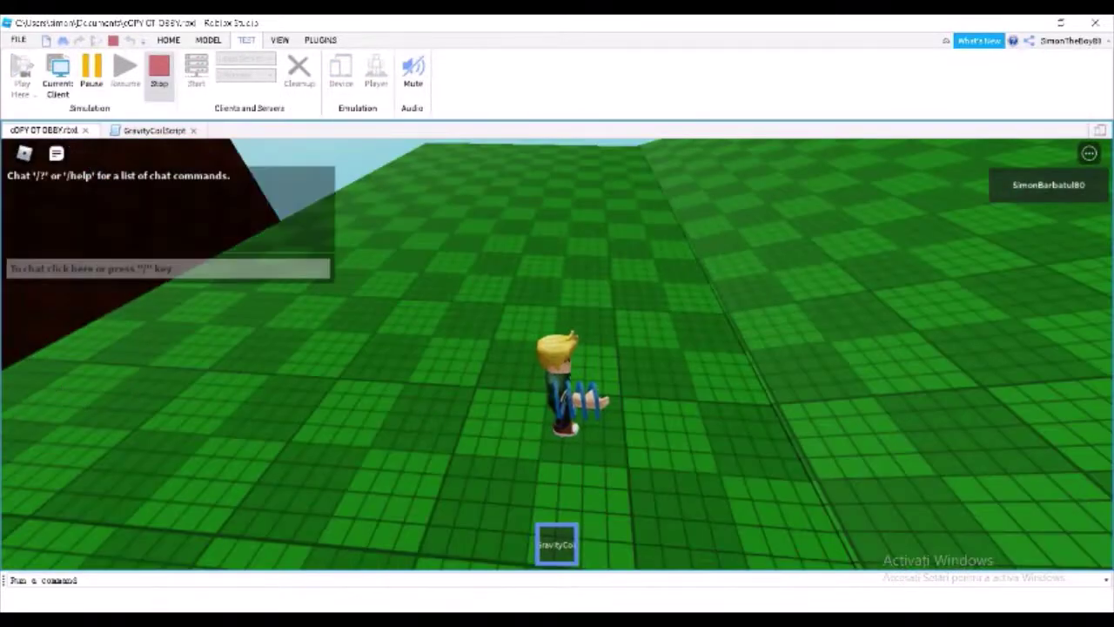
key(shift+F5)
Reposition and resize the flat and sloped sections of the curved platform between the two tree platforms
click(648, 365)
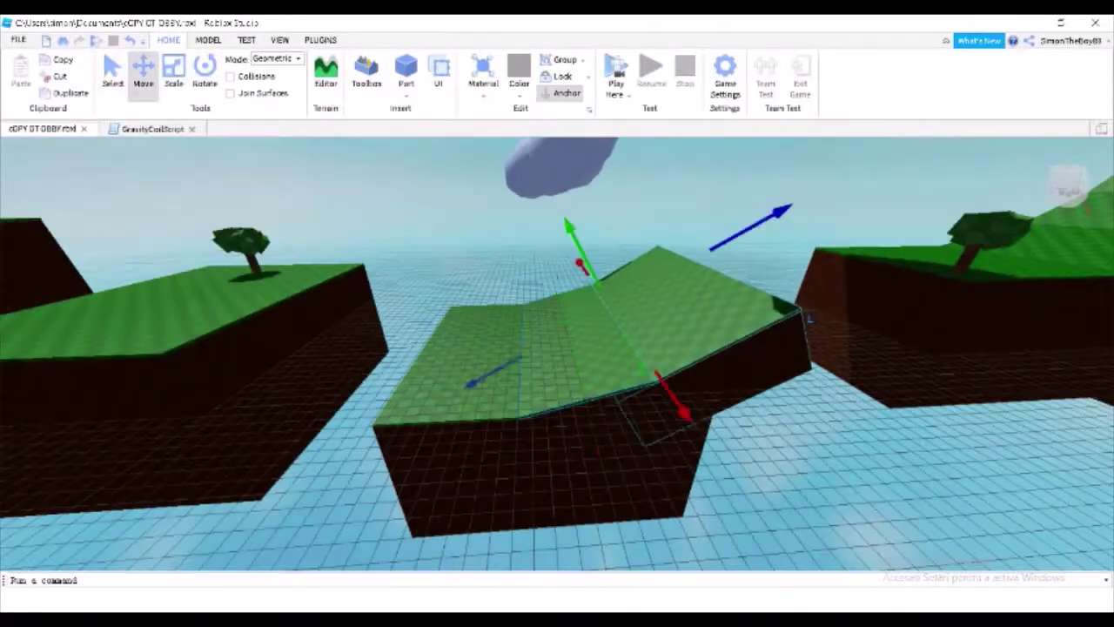
scroll(557, 349, up, 5)
scroll(993, 444, down, 5)
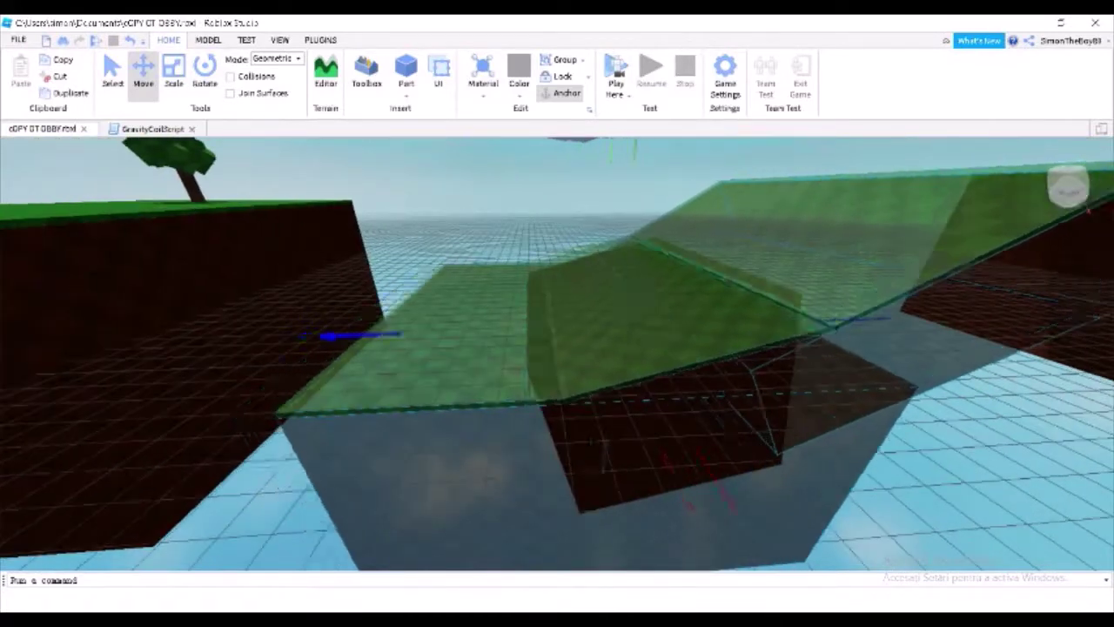
scroll(853, 453, up, 5)
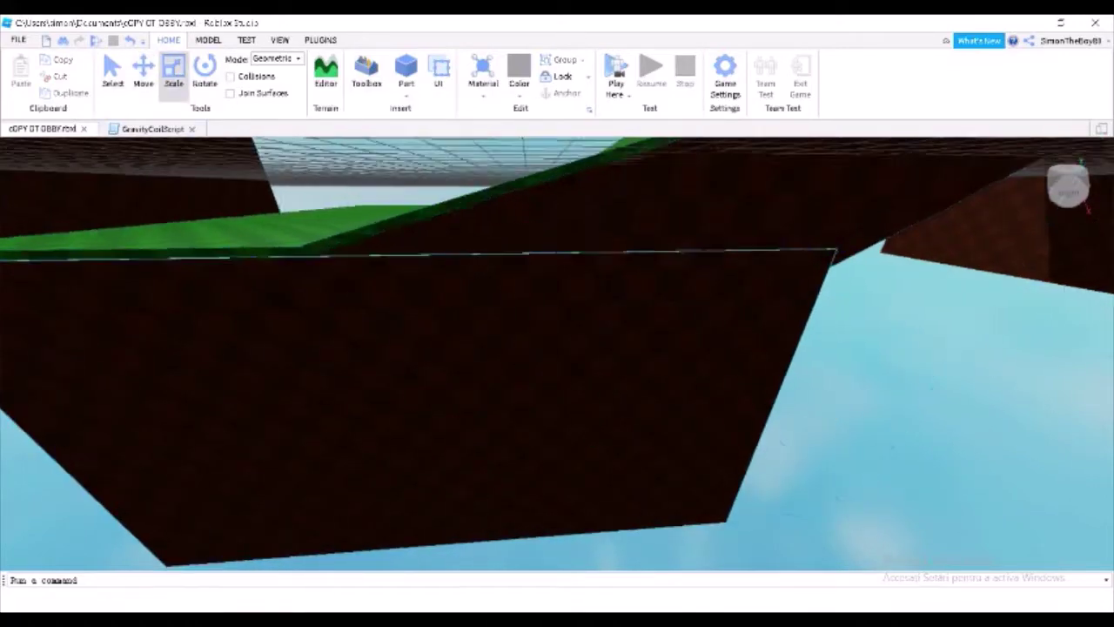
scroll(557, 348, down, 5)
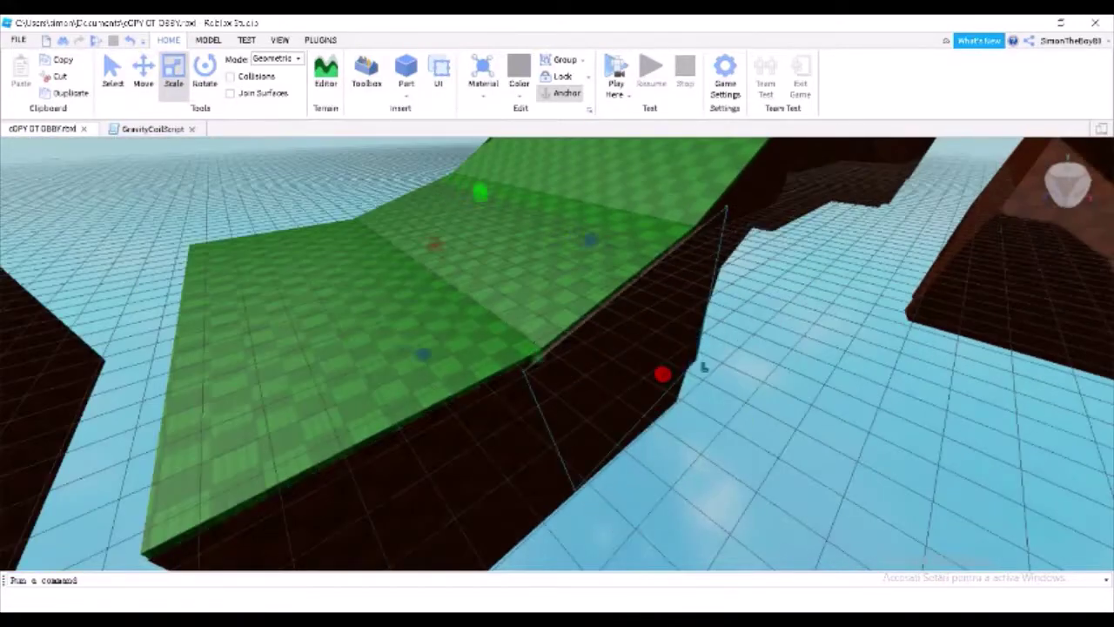
right_drag(703, 367, 453, 366)
Playtest the reworked curved platform with a gravity coil jump, then end the playtest
click(246, 40)
right_drag(557, 366, 522, 366)
key(F5)
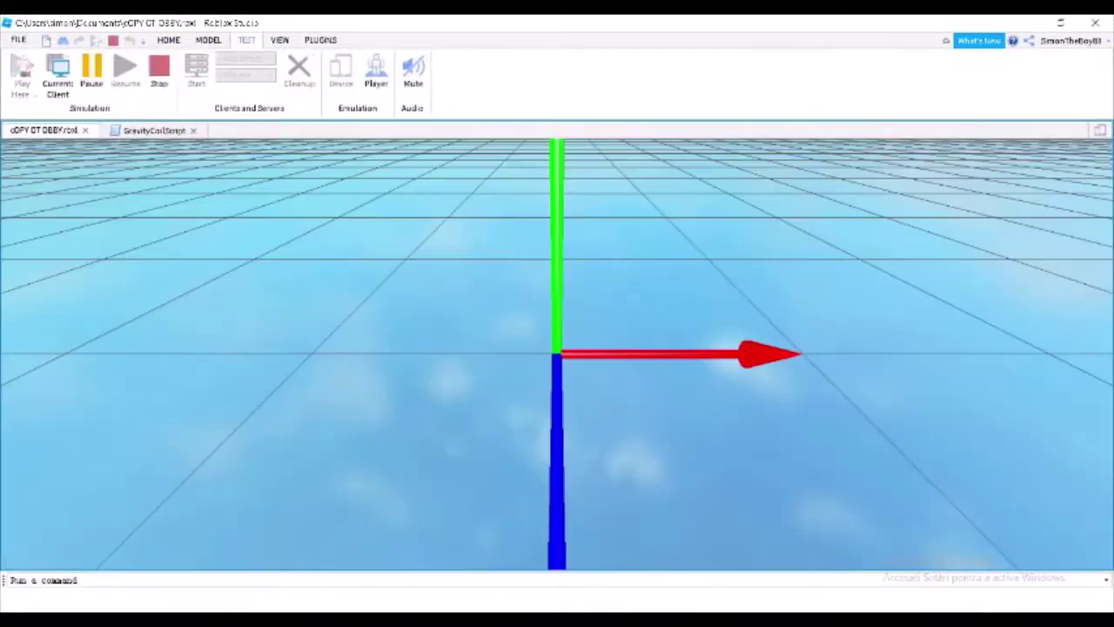
key(space)
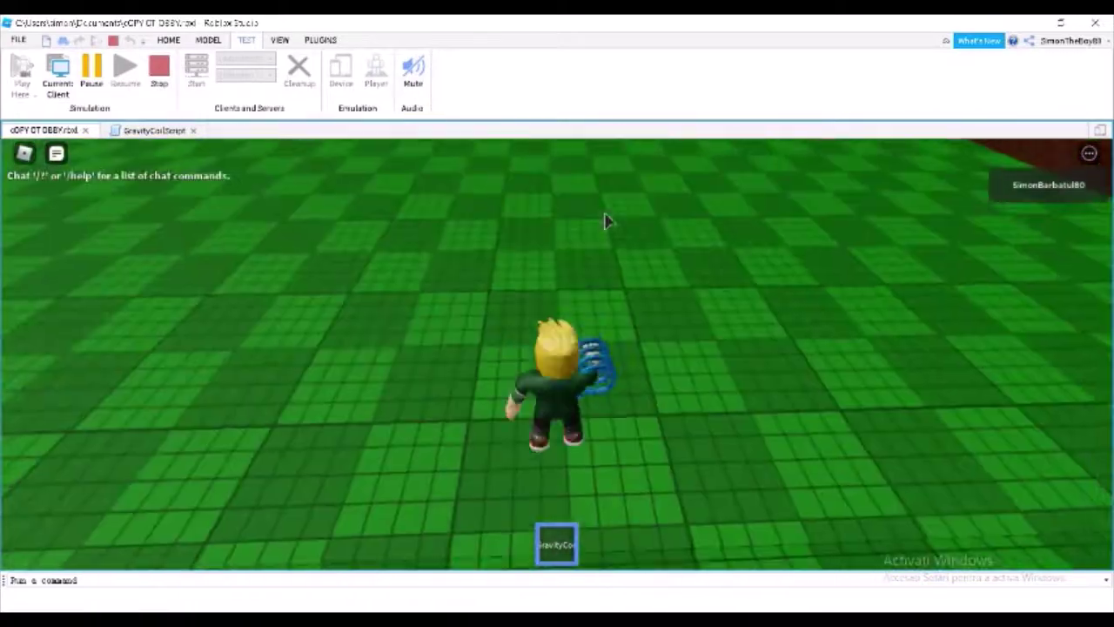
key(shift+F5)
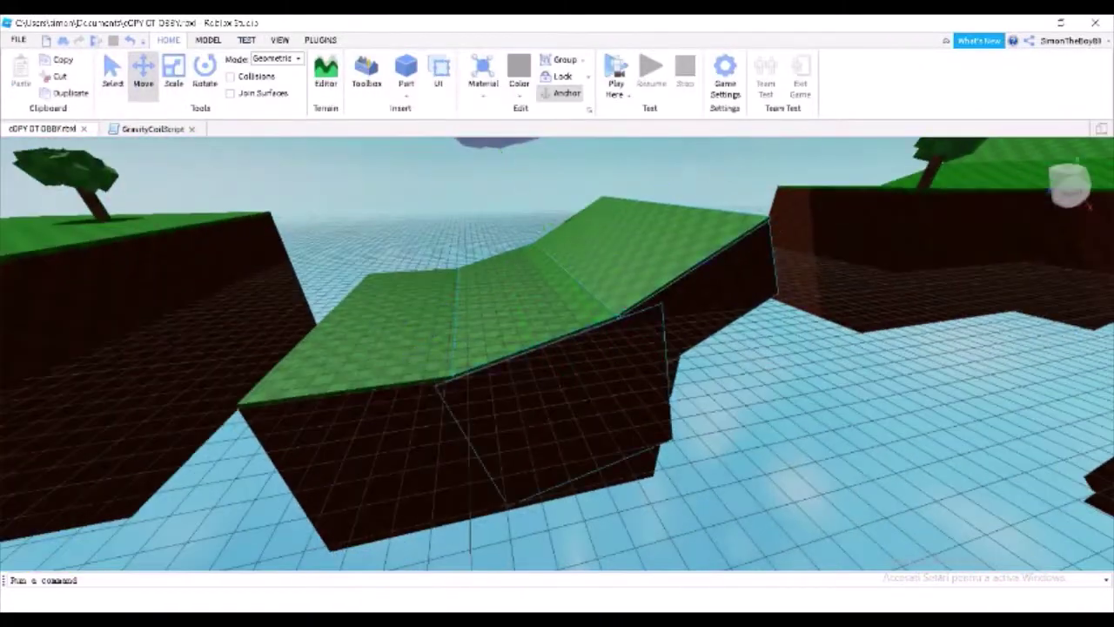
Adjust the size of the platform across the gap from the curved grass section
key(f)
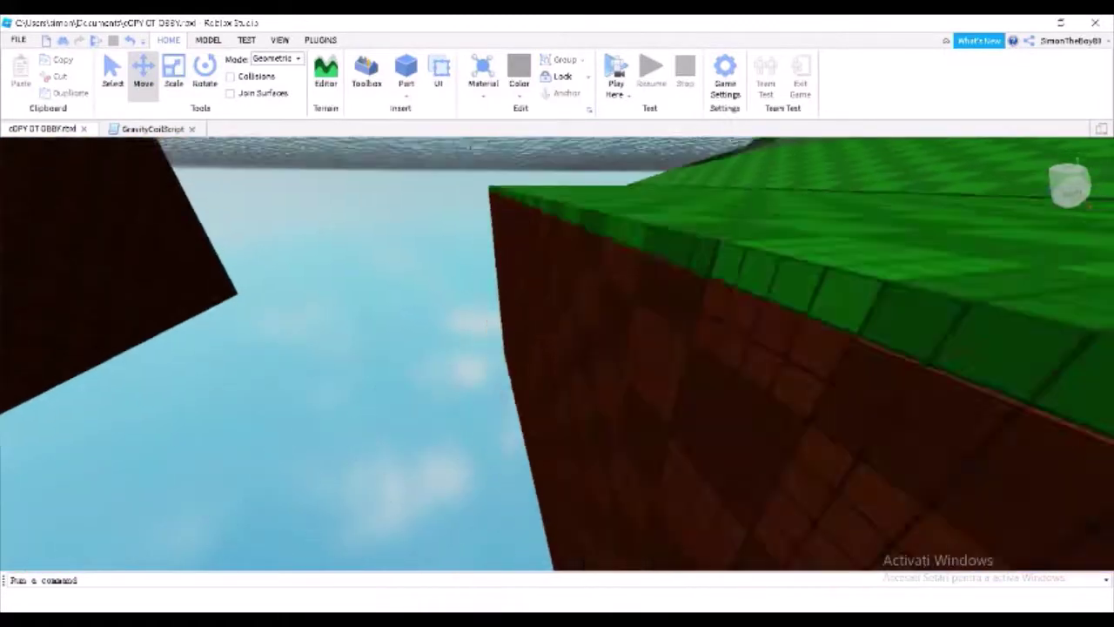
key(ctrl+3)
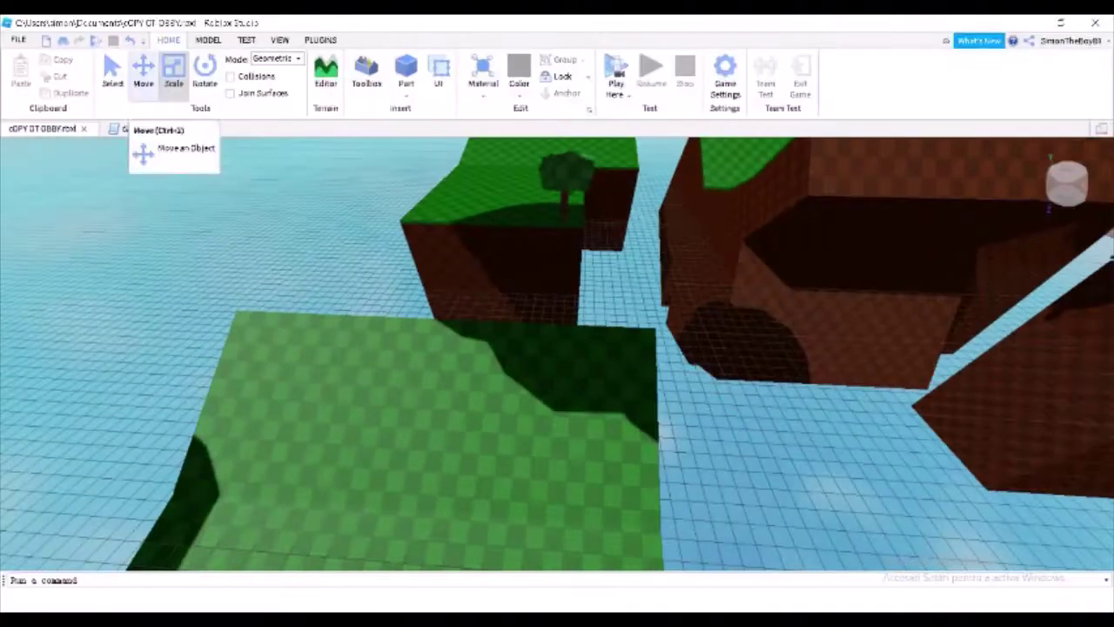
click(586, 348)
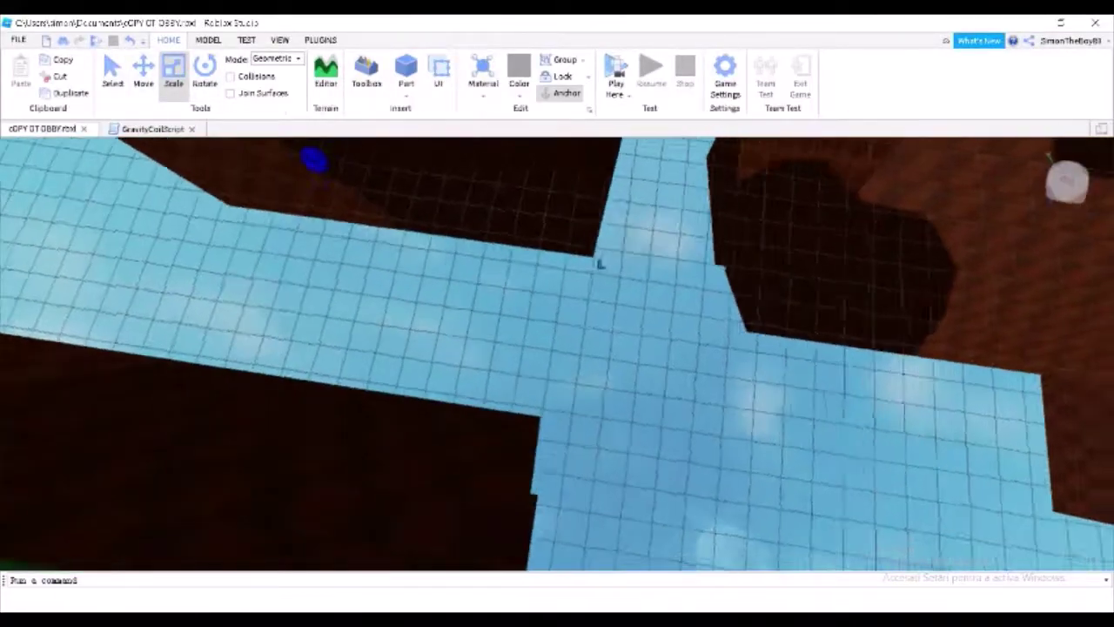
right_drag(599, 264, 509, 314)
Rotate and fit the brown block beneath the curved grass slope so it follows the slope's underside
key(ctrl+2)
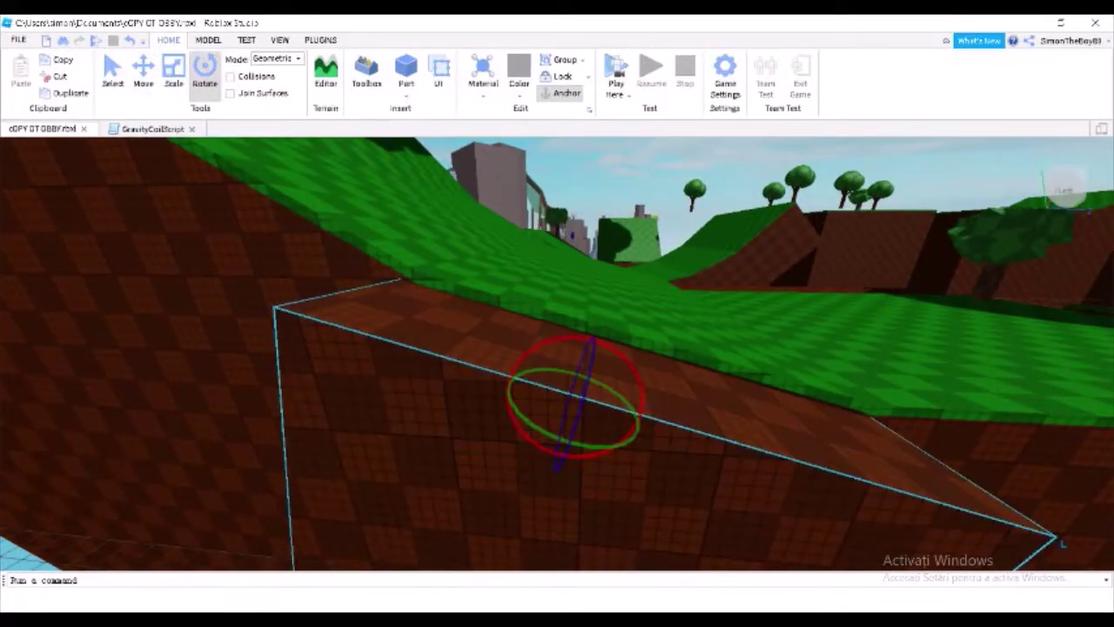
right_drag(509, 313, 509, 313)
key(ctrl+3)
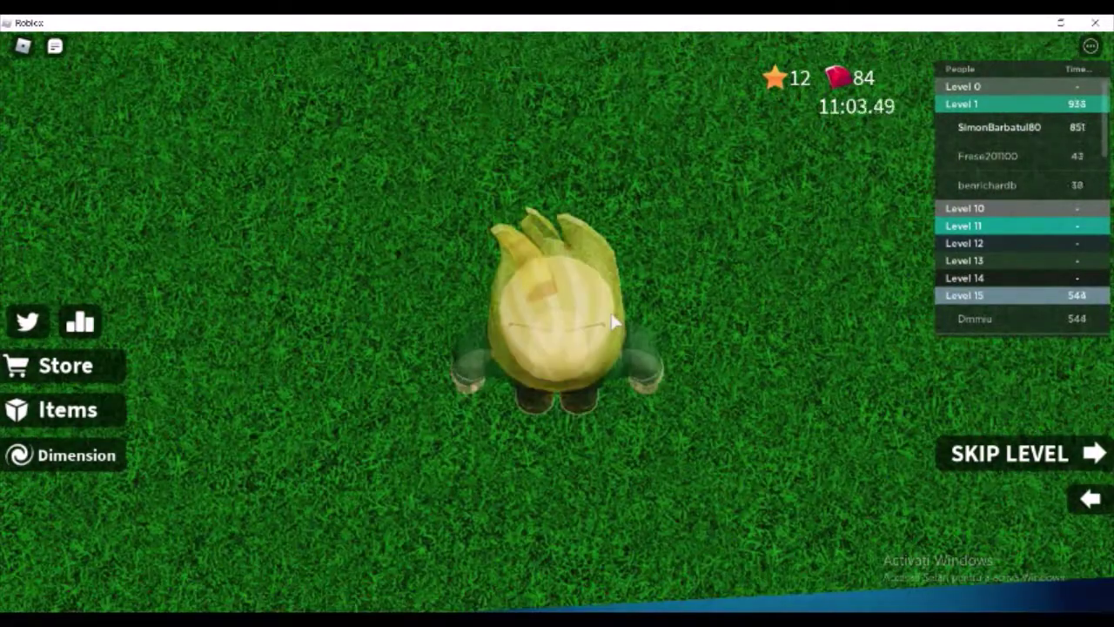
Compare the grass platform's edge from above in the reference game with the same edge in a playtest of the copy
key(alt+Tab)
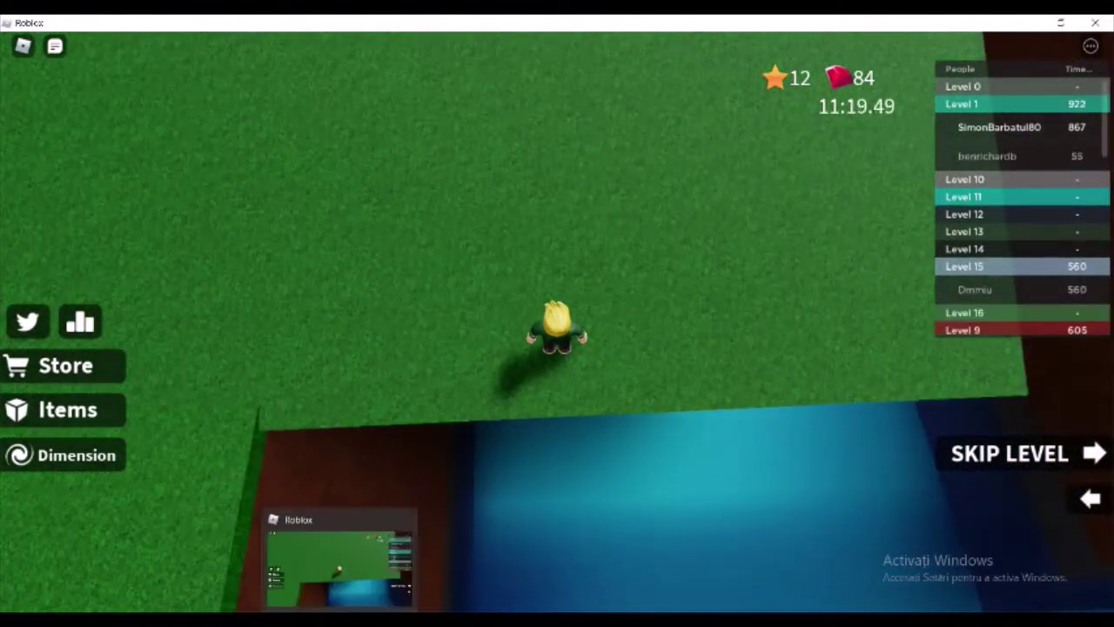
key(F5)
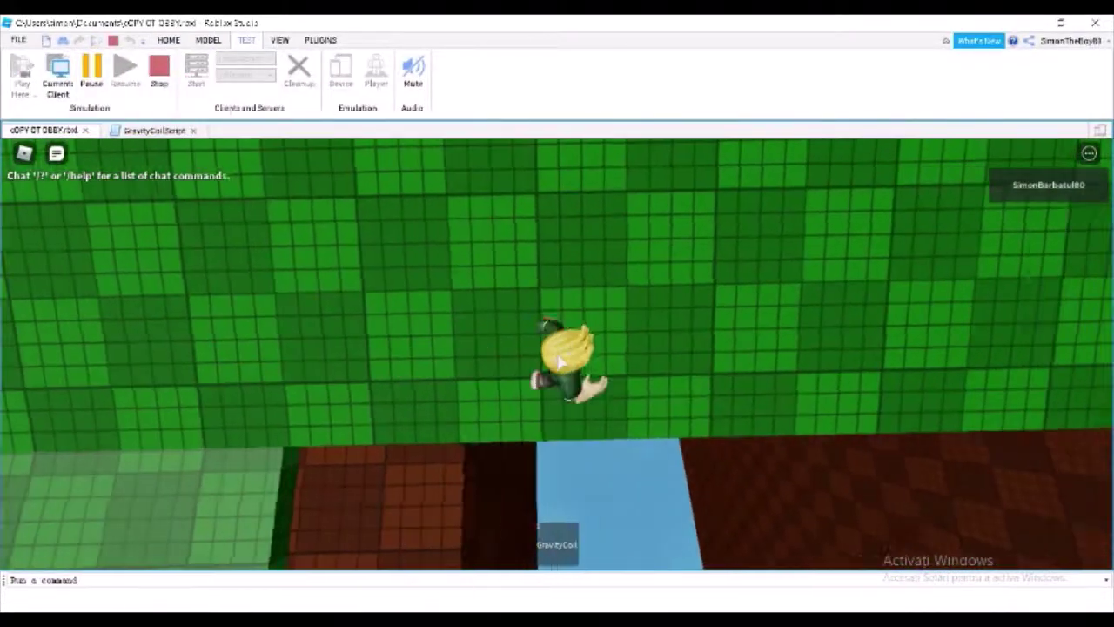
key(w)
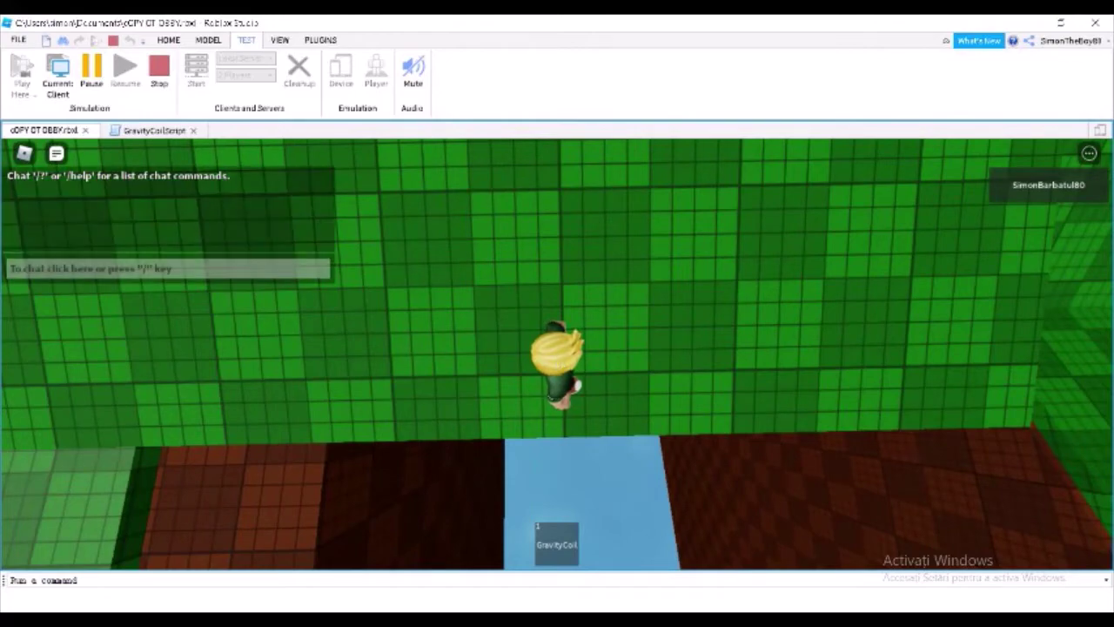
key(shift+F5)
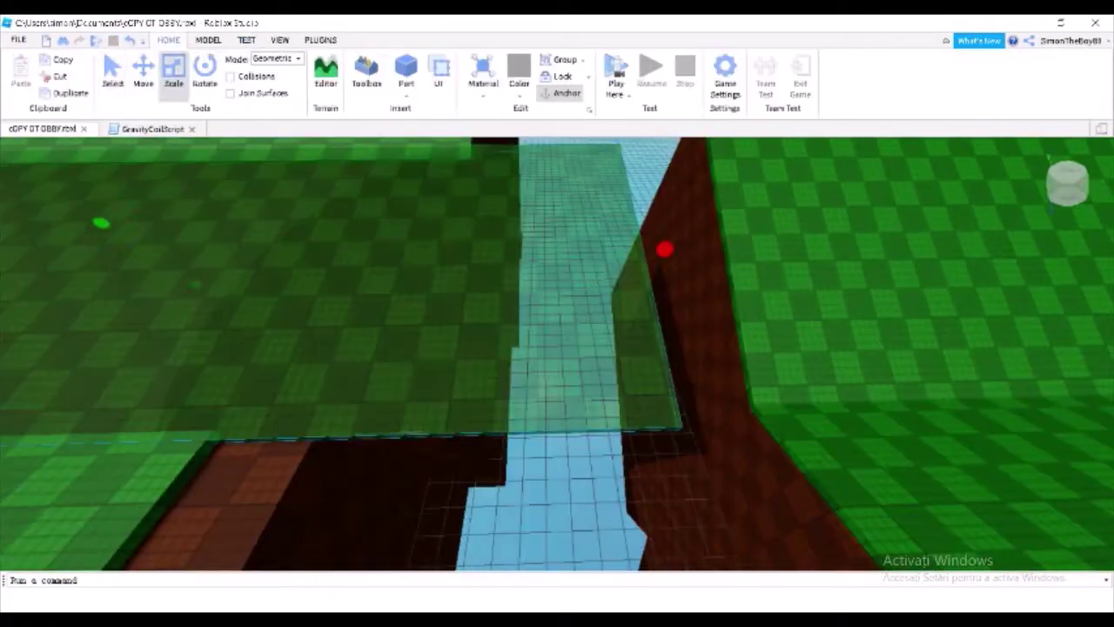
Shorten the grass top slightly at its outer end so it lines up with the brown block below
key(w)
key(e)
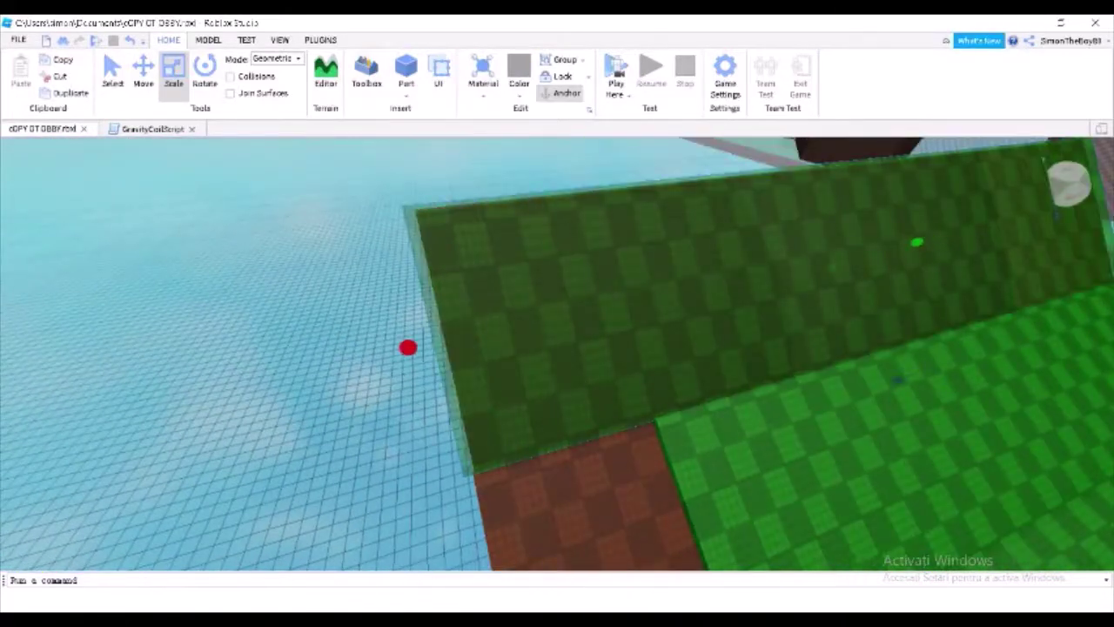
drag(407, 347, 420, 345)
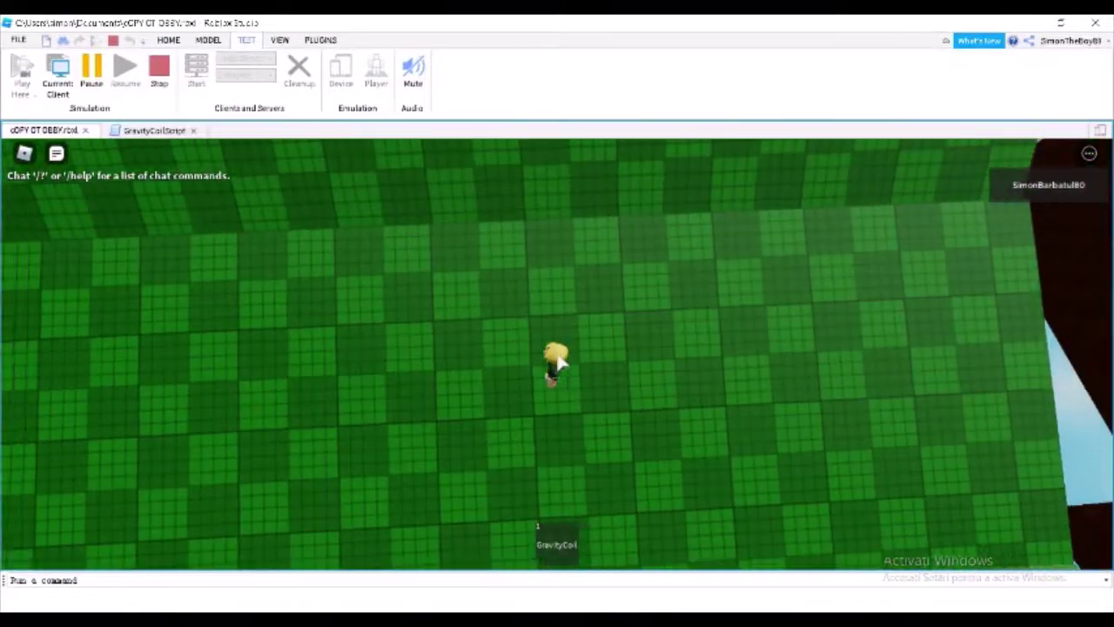
Playtest the resized grass slopes and the route from the start line with the gravity coil, ending the test run
right_drag(560, 362, 559, 362)
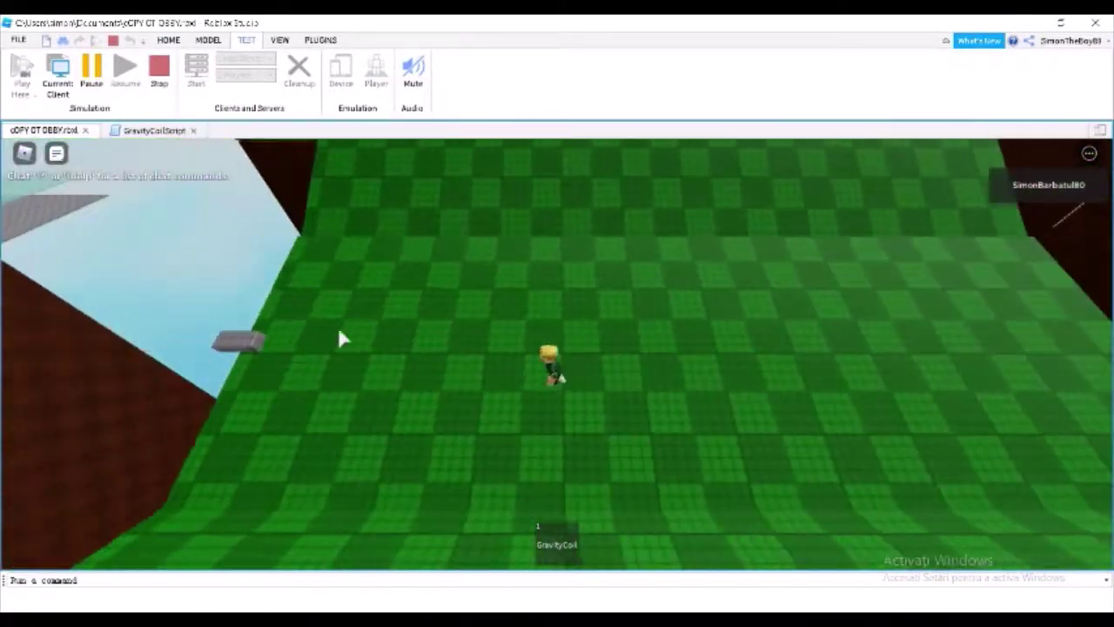
key(space)
key(1)
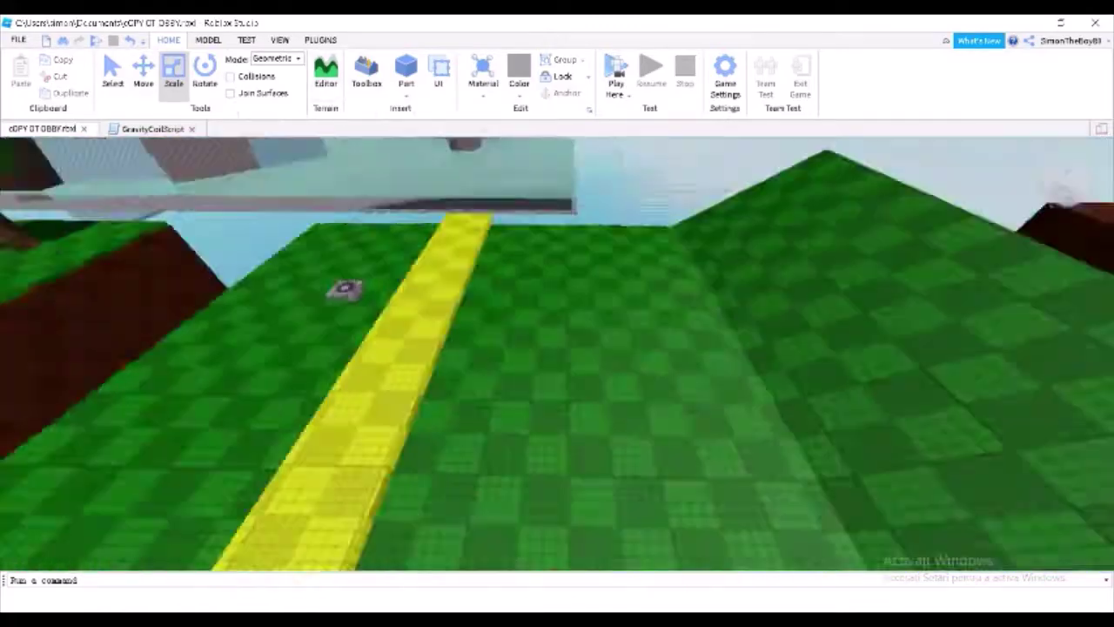
click(247, 39)
click(22, 71)
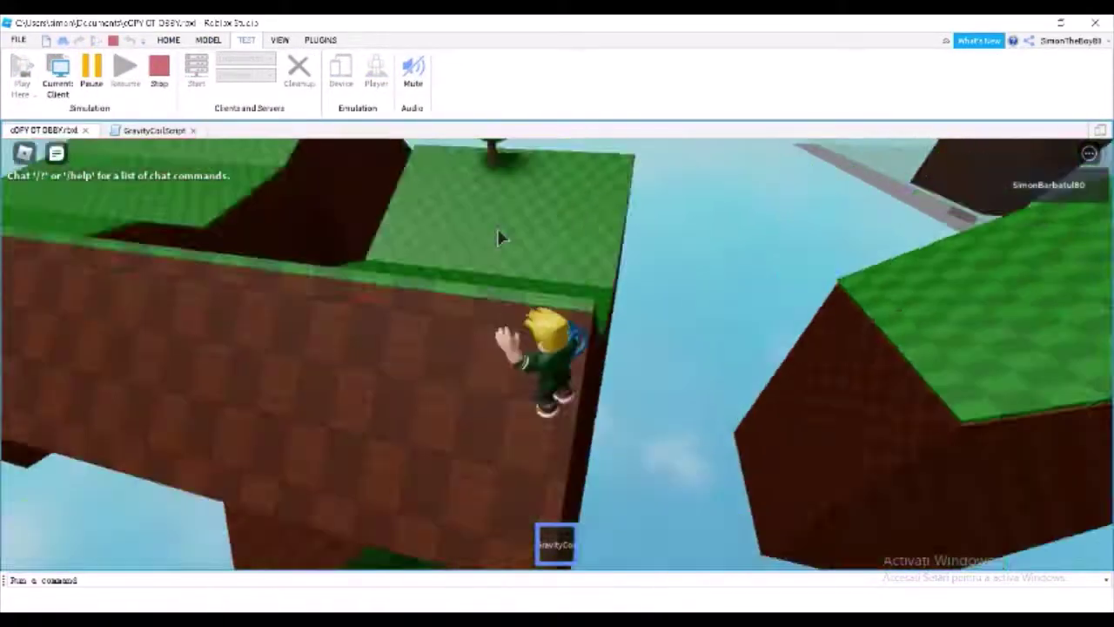
key(shift+F5)
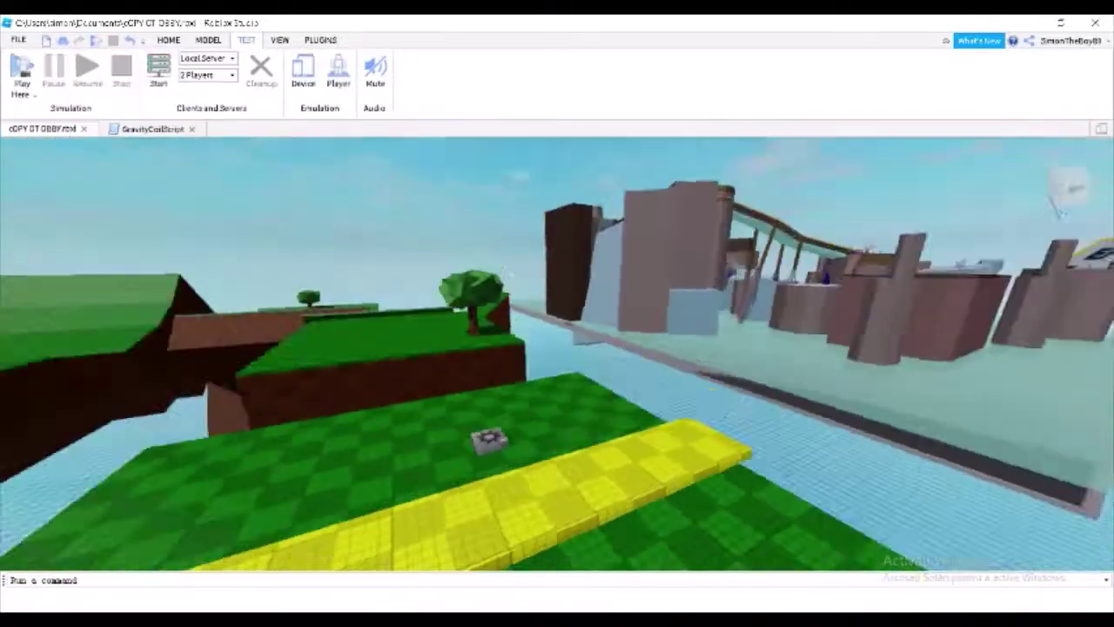
key(w)
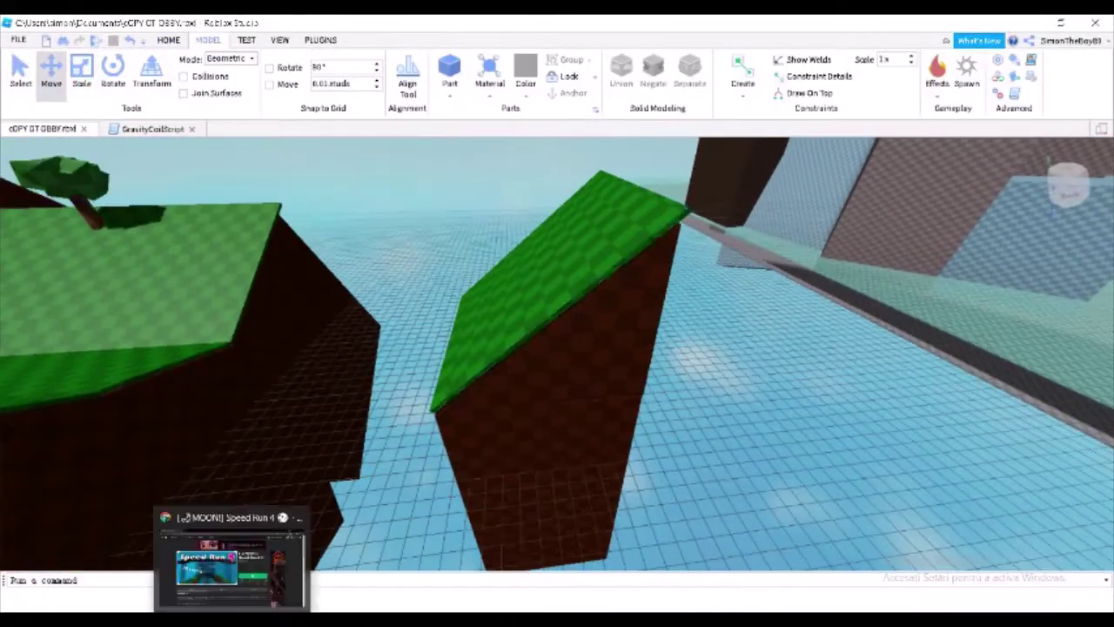
Switch to Chrome and search the web in a new tab for "germania vs portugalia"
click(231, 566)
key(ctrl+t)
text(germania vs port)
key(Return)
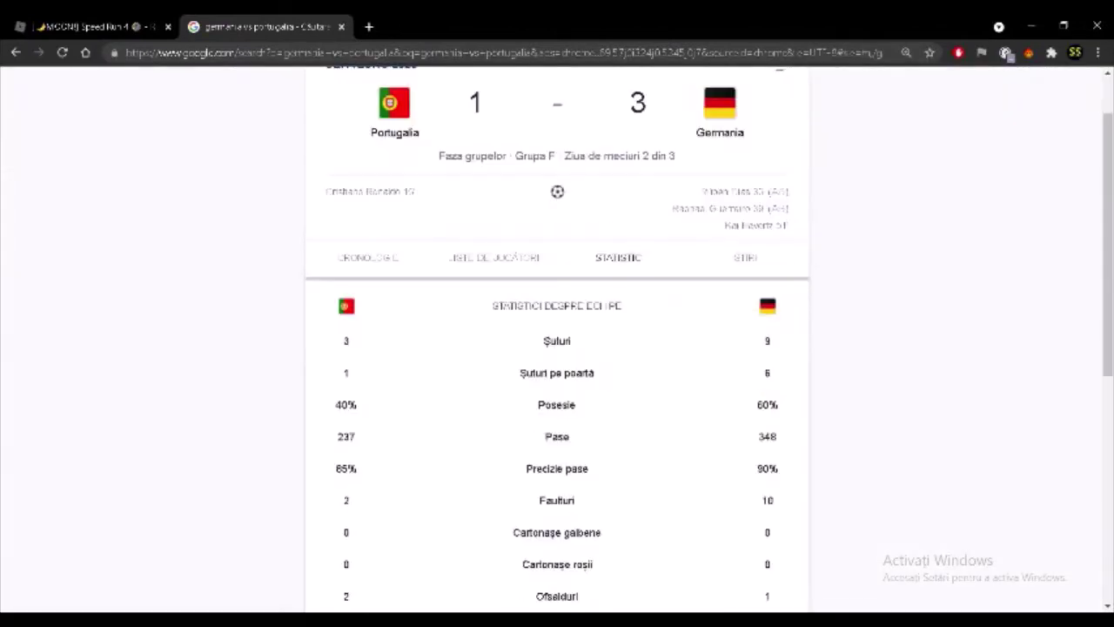
Look through the team statistics of the Portugal versus Germany match
scroll(557, 348, up, 1)
scroll(557, 349, down, 1)
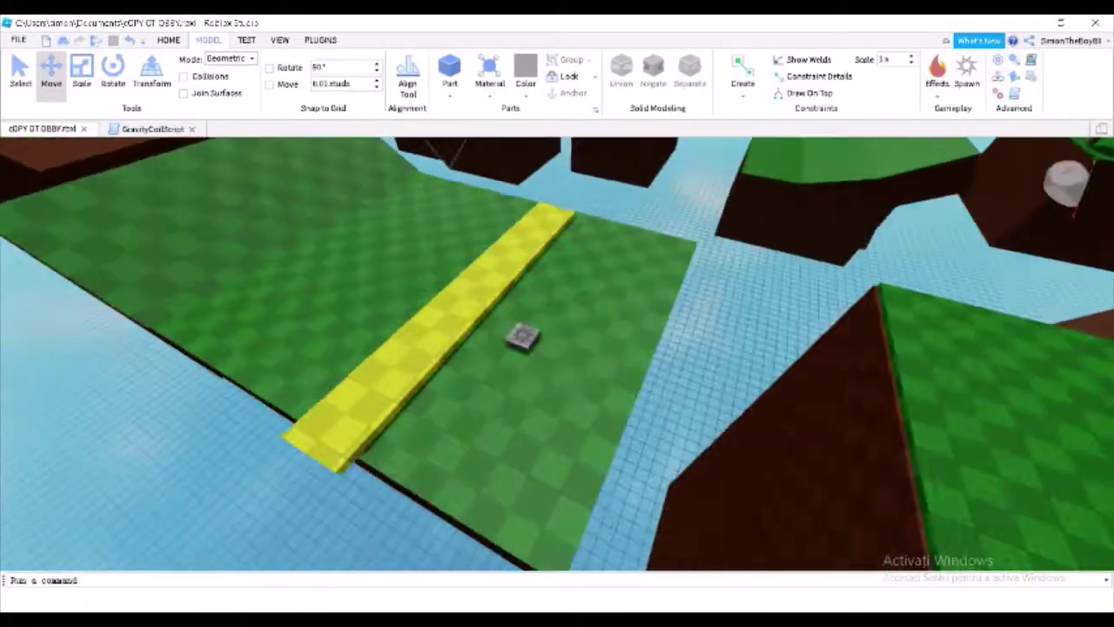
Compare the grass platform beside the tree in the reference game with the same platform in a playtest of the copy, ending the test run
key(F5)
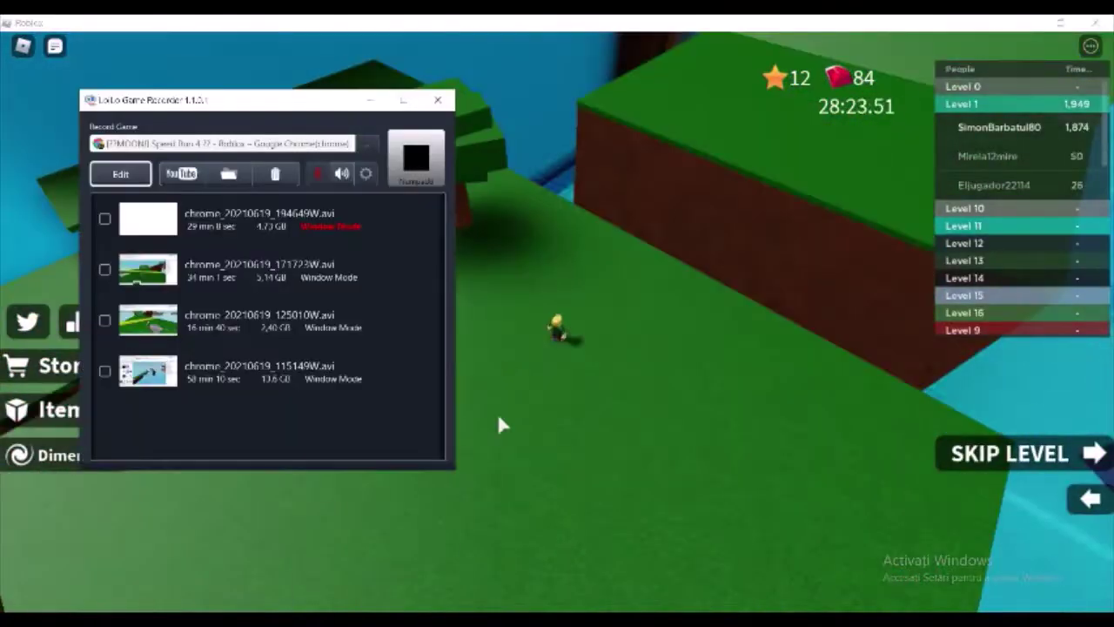
scroll(624, 336, up, 8)
key(Tab)
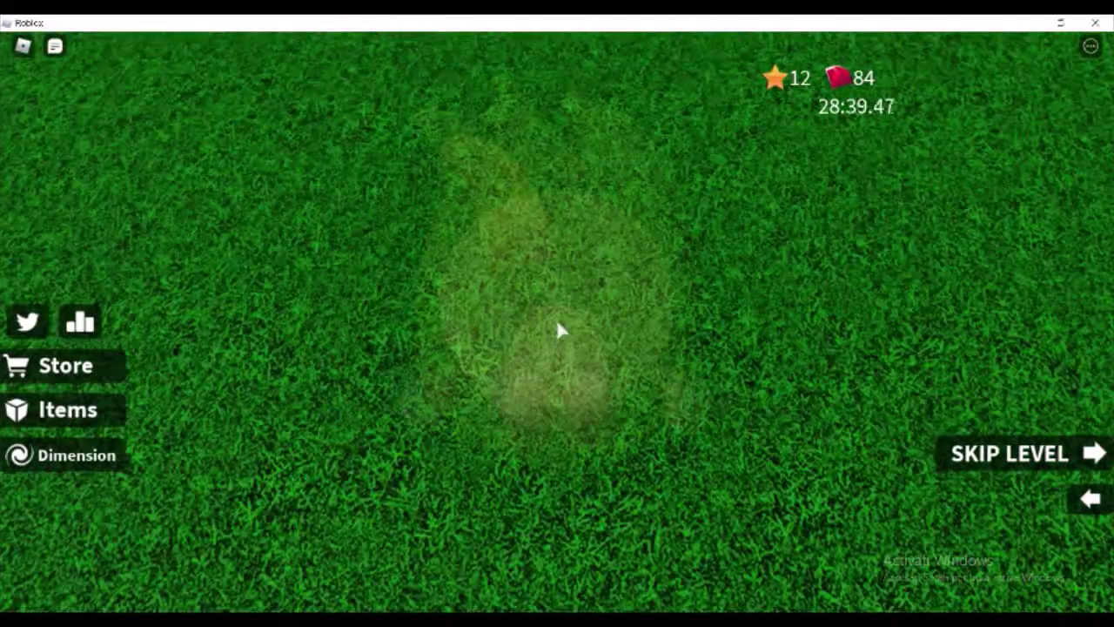
scroll(557, 326, down, 4)
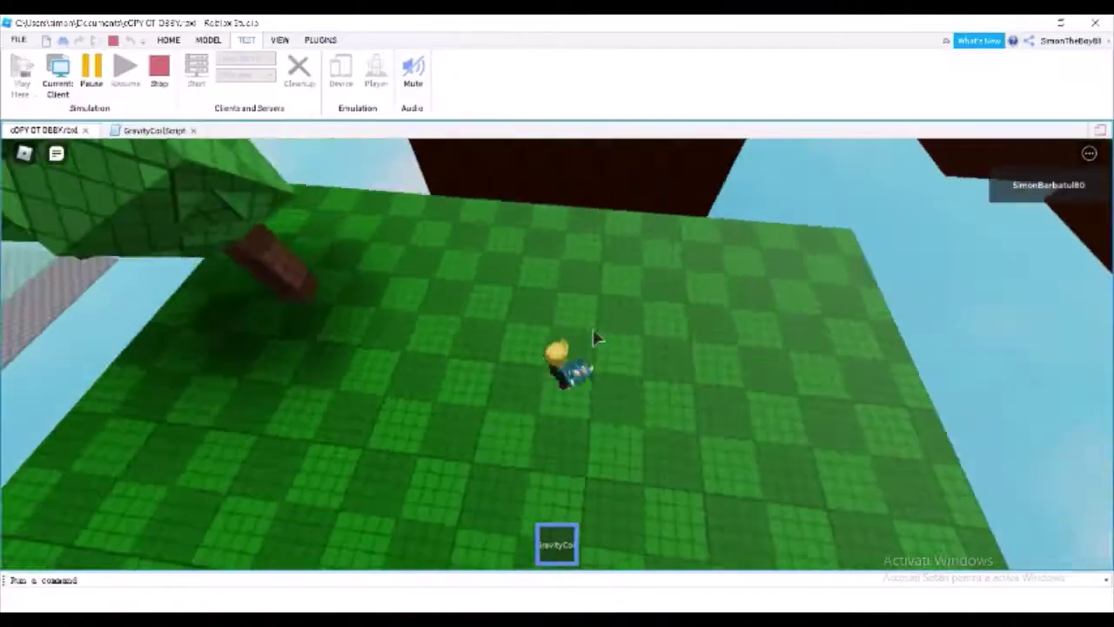
scroll(560, 362, up, 5)
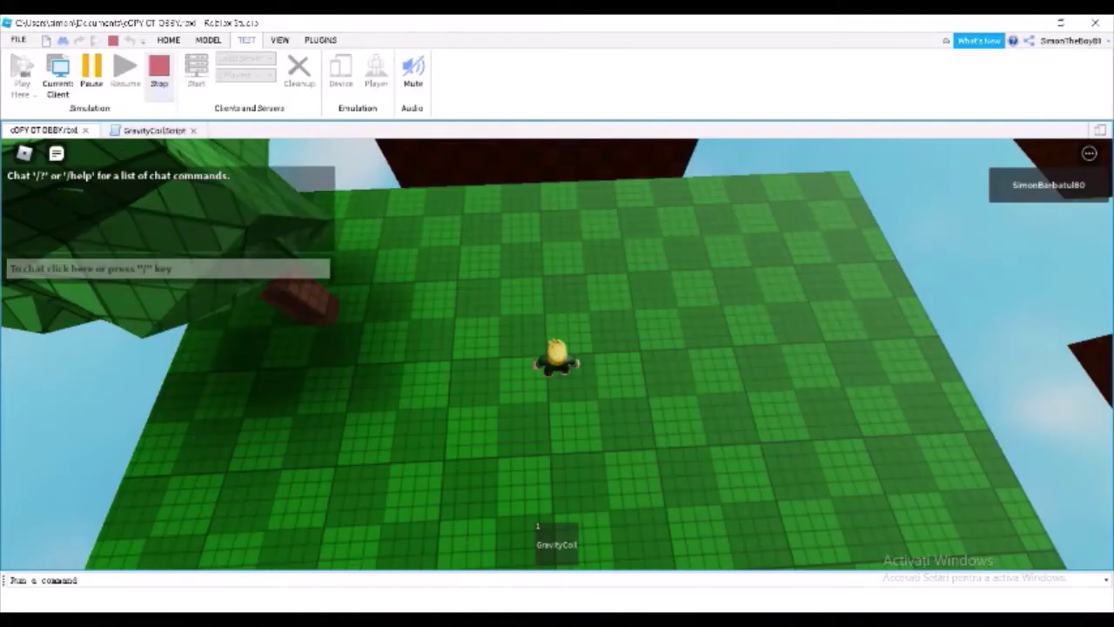
key(shift+F5)
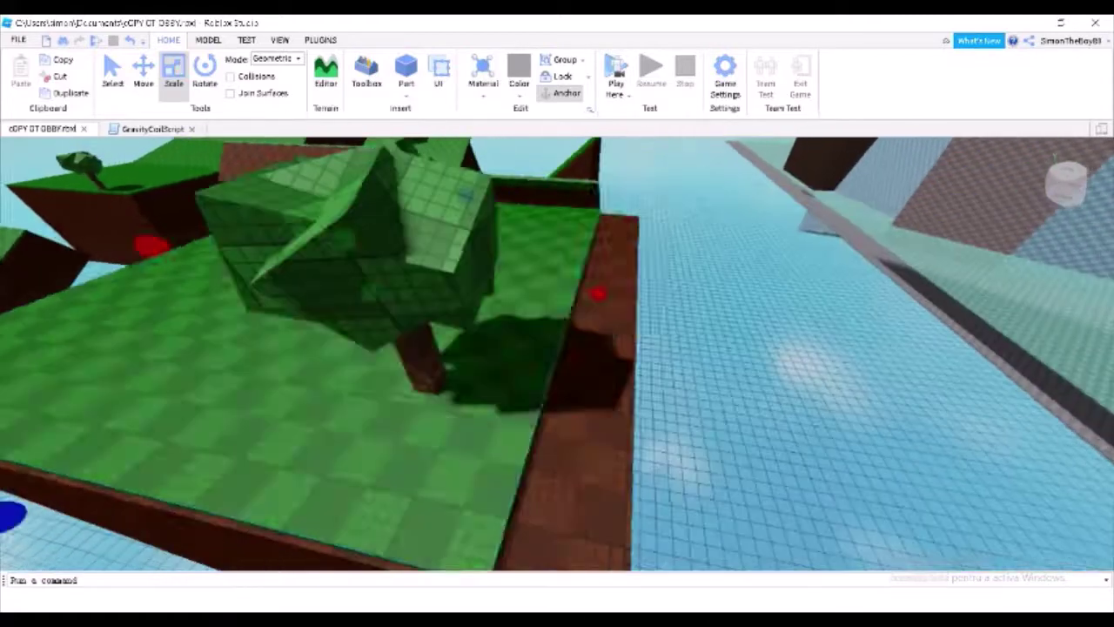
Publish the place over the existing game "Not Finished yet!" and playtest the grass slope with the gravity coil
key(alt+shift+p)
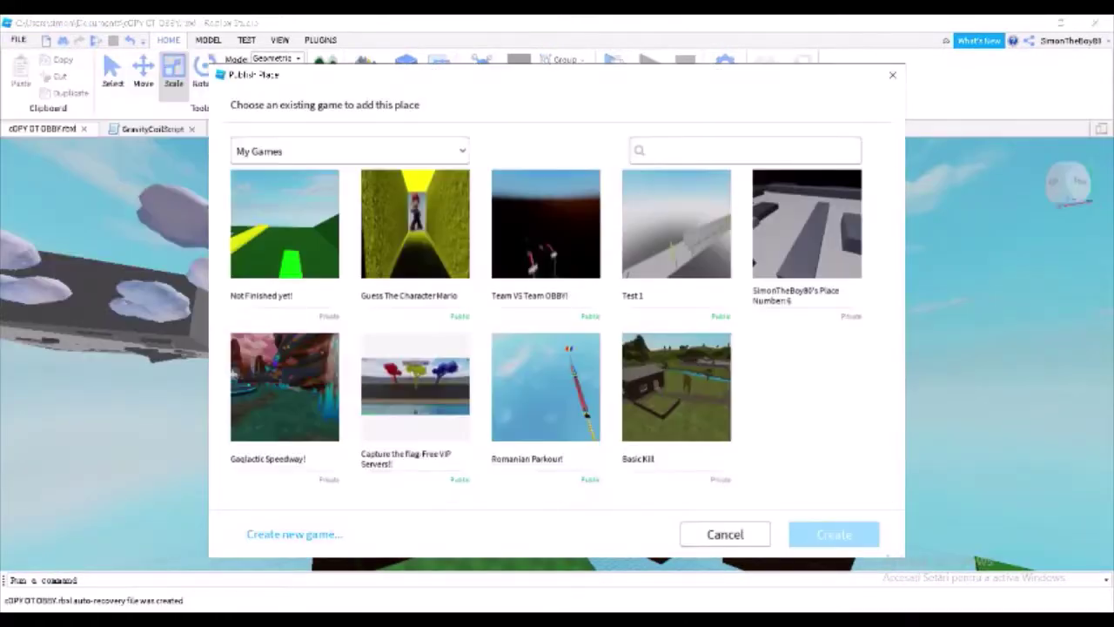
click(284, 224)
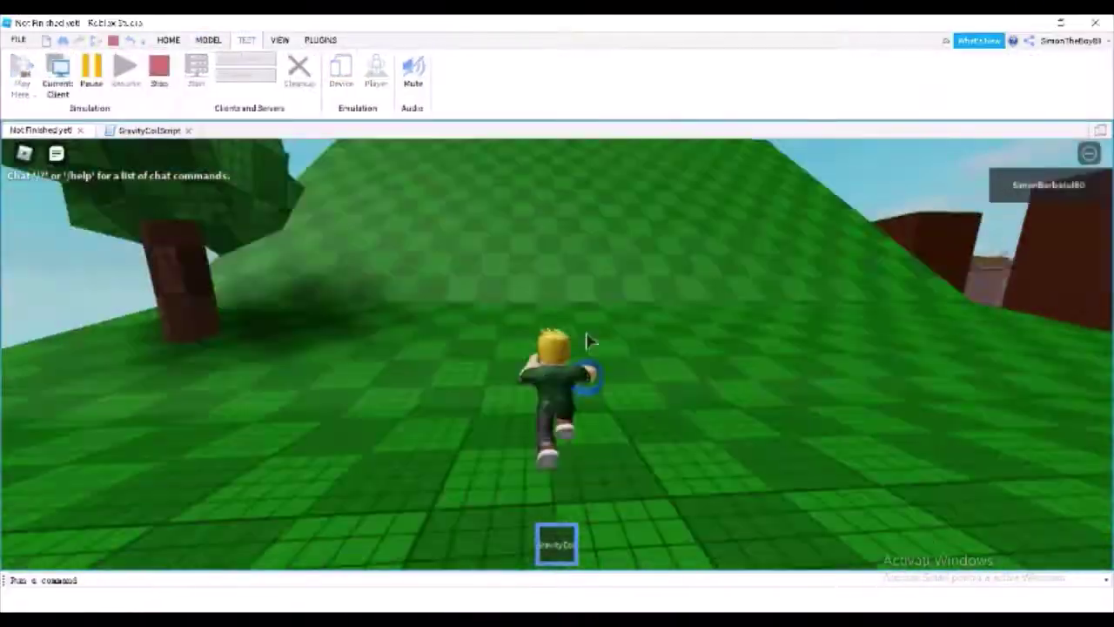
key(space)
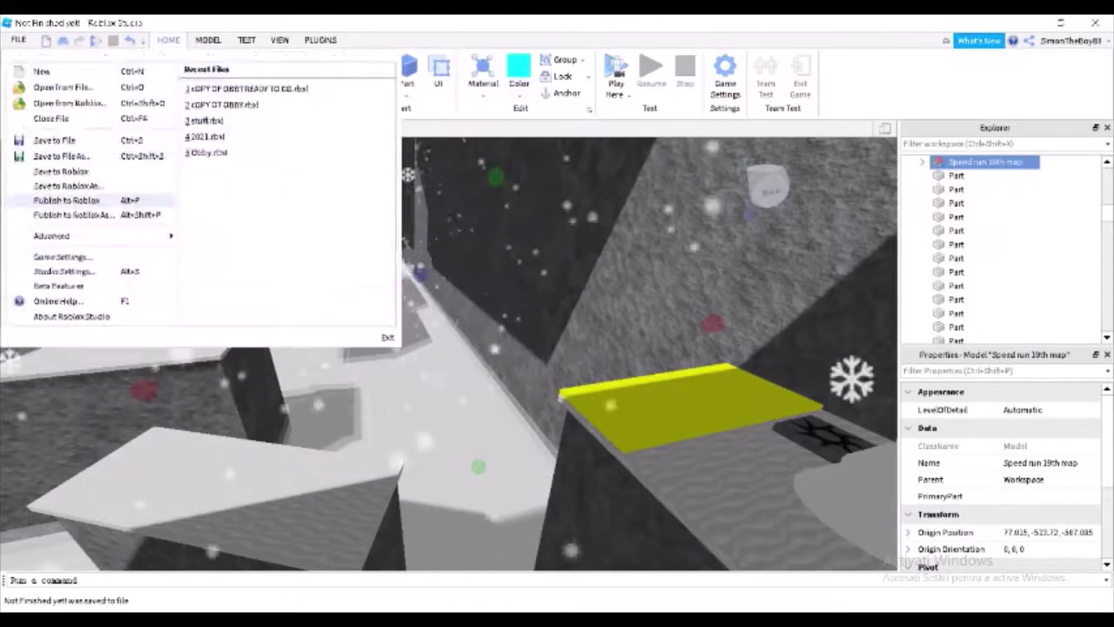
Publish the place as a new game named "nOT rEADY oBBY -rEADY TO GO-" with the description "this is not a ready obby"! Work in progres!"
click(67, 199)
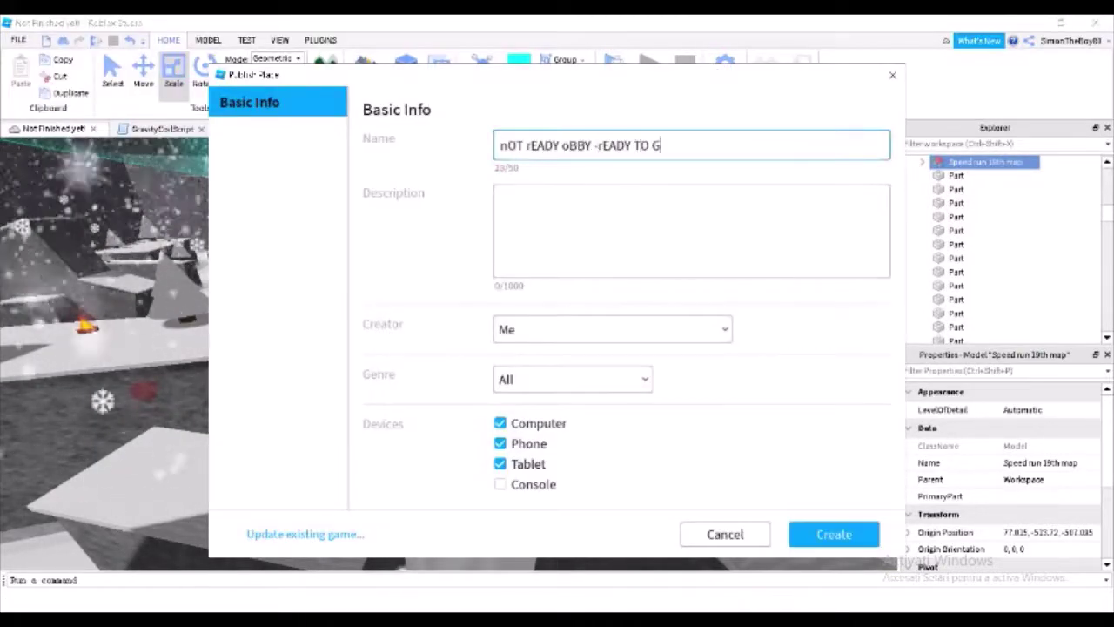
text(in progres!)
click(572, 380)
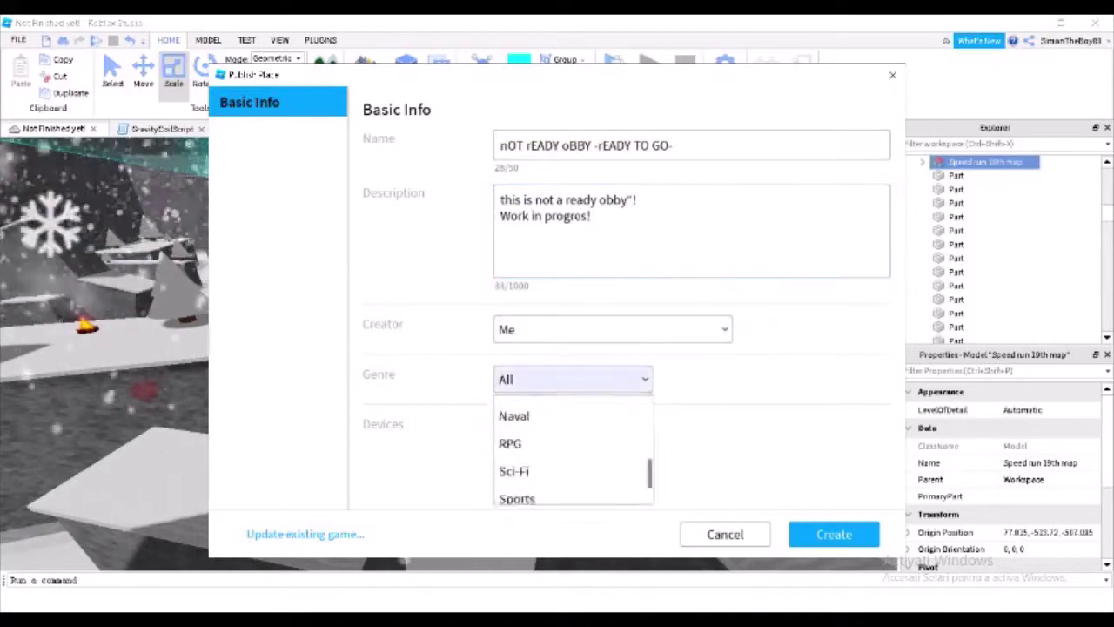
click(497, 490)
click(499, 484)
click(622, 408)
click(834, 534)
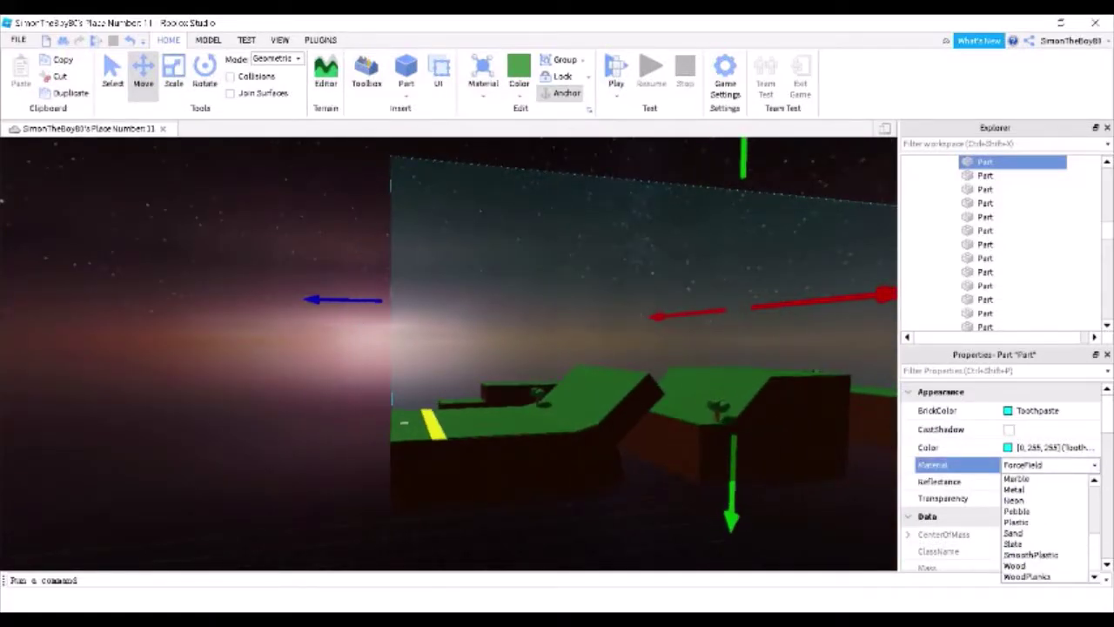
Set the large boundary wall's material to SmoothPlastic and compare the course's surroundings with the reference game
click(1031, 554)
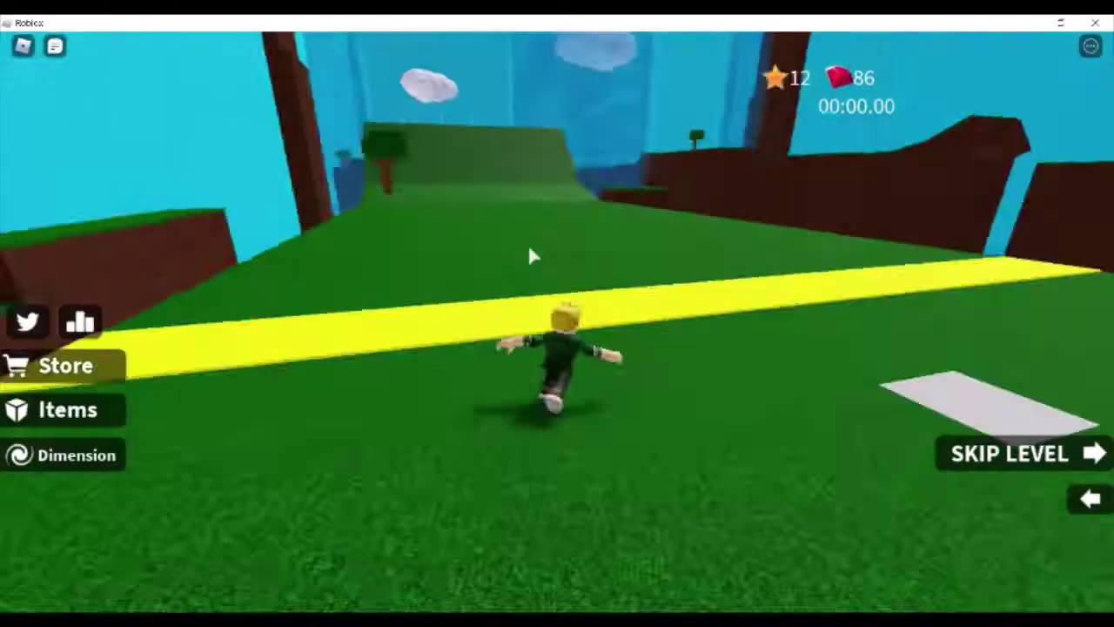
key(w)
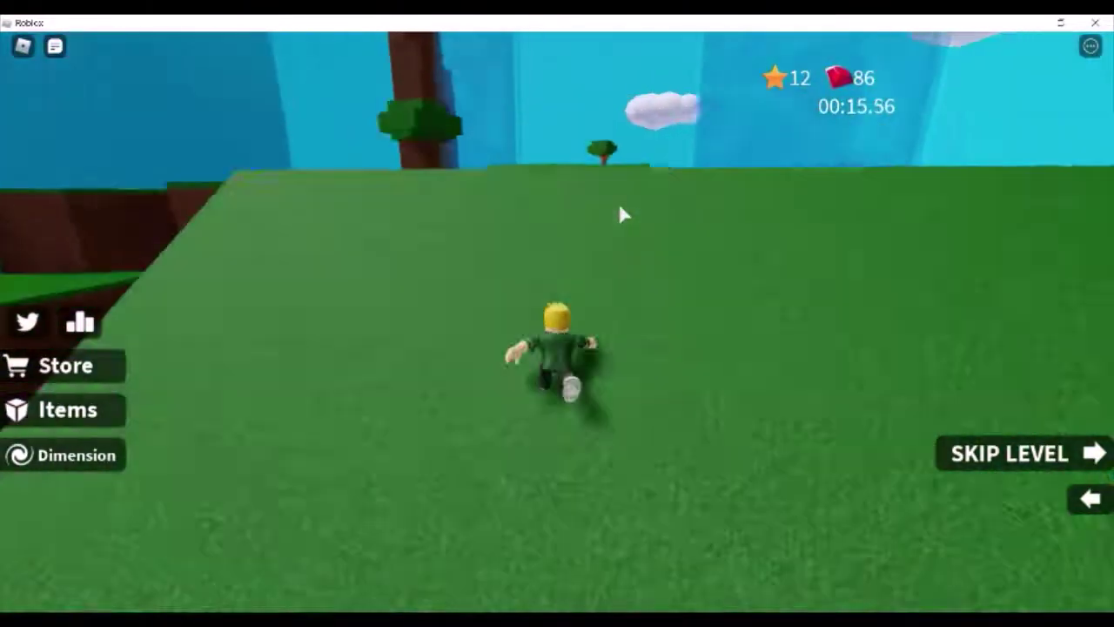
key(w)
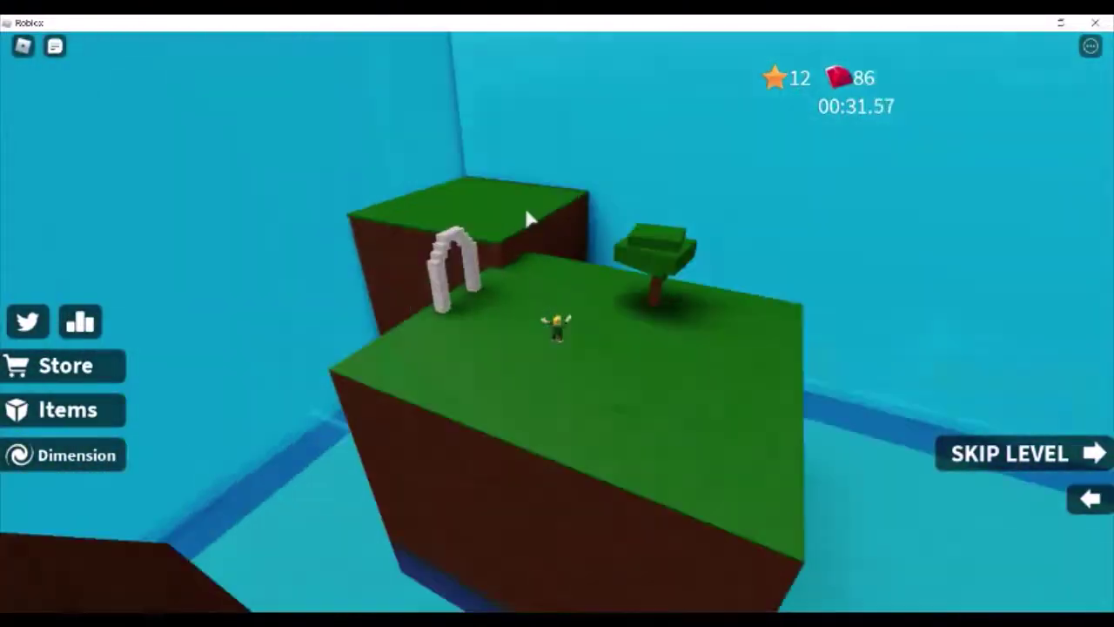
key(w)
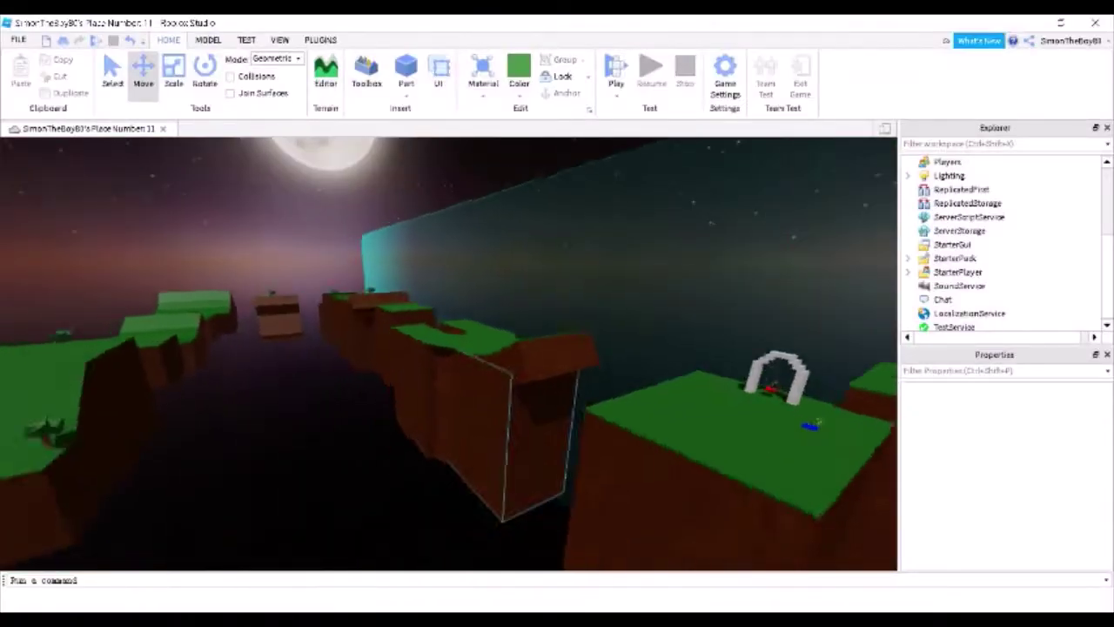
key(w)
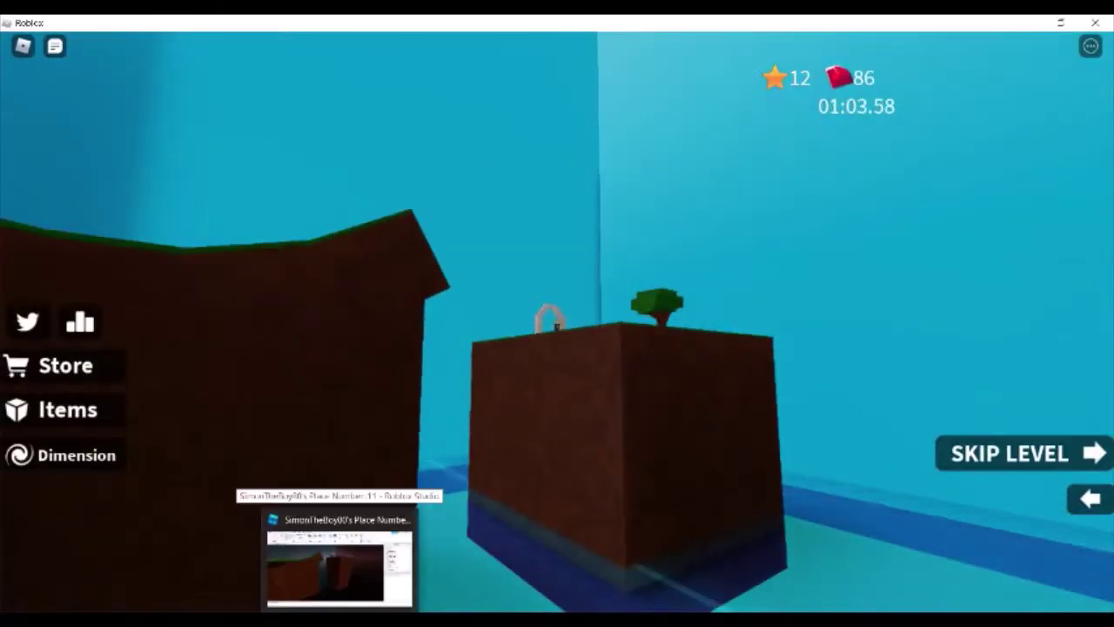
key(w)
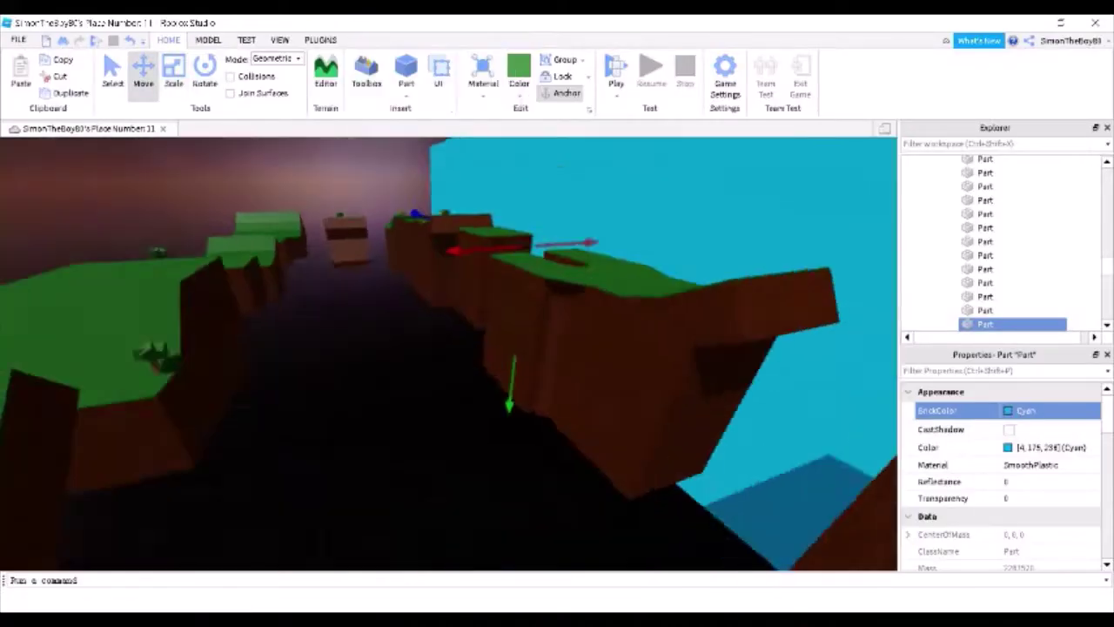
Place matching cyan SmoothPlastic walls along both long sides of the course
key(w)
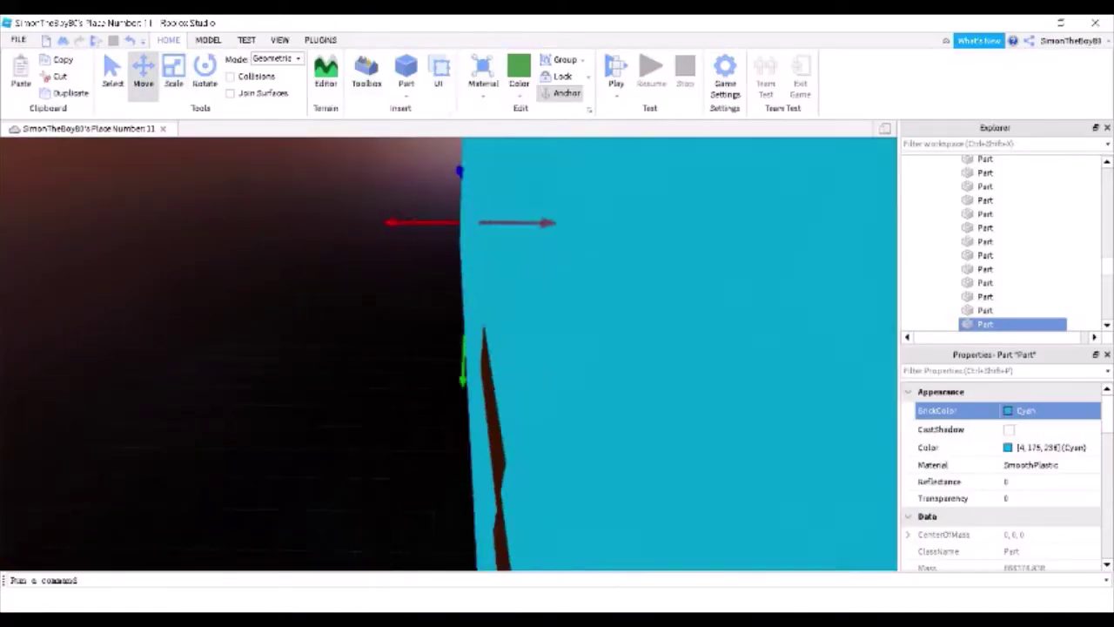
key(s)
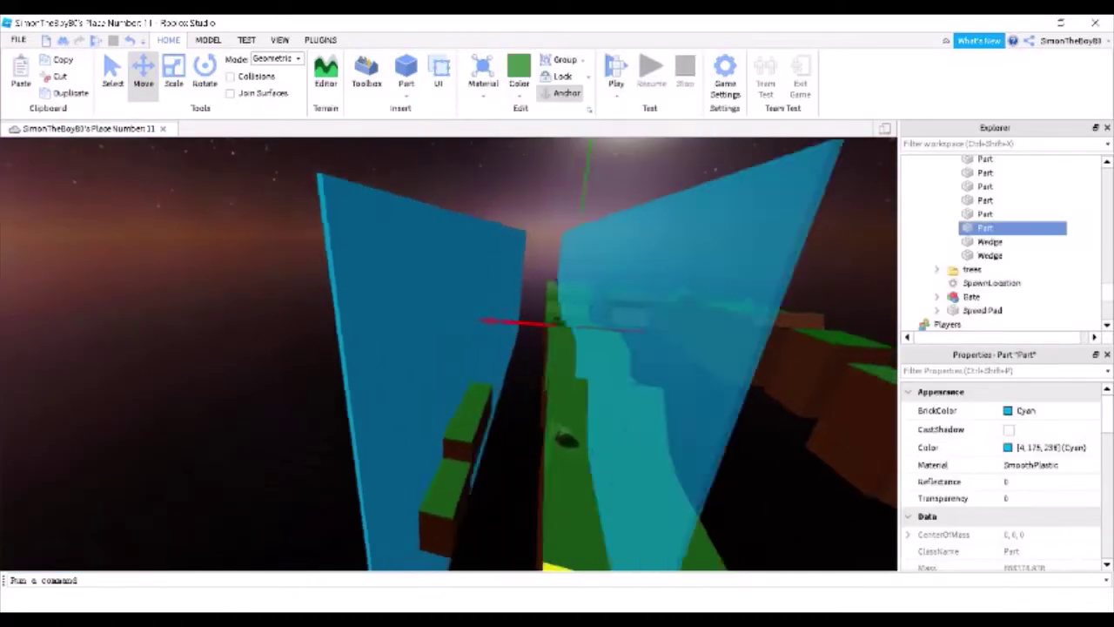
key(e)
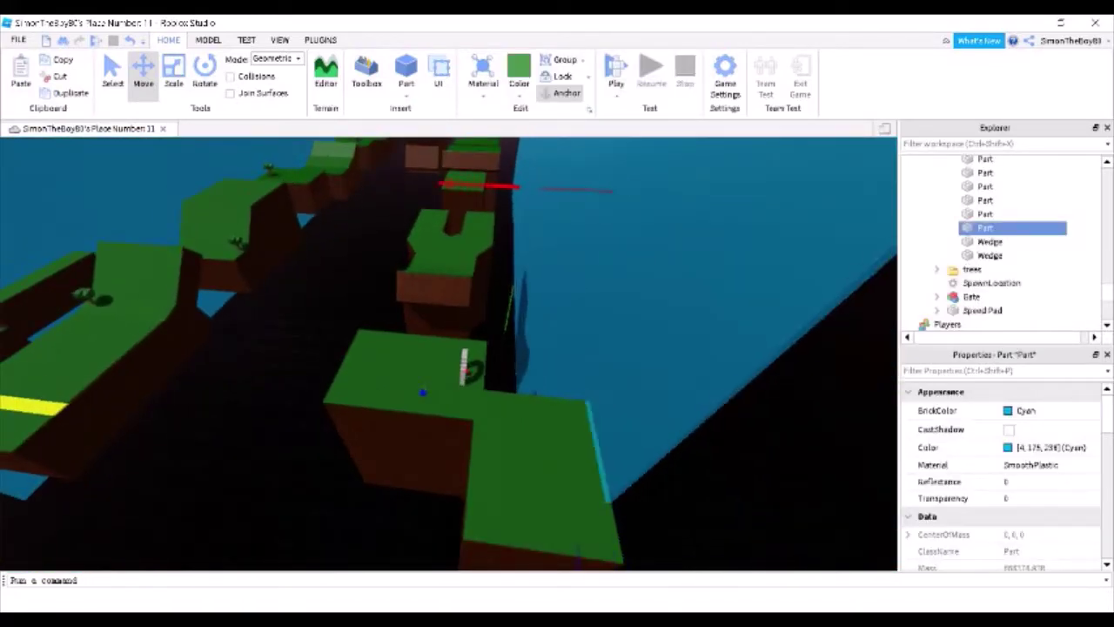
key(s)
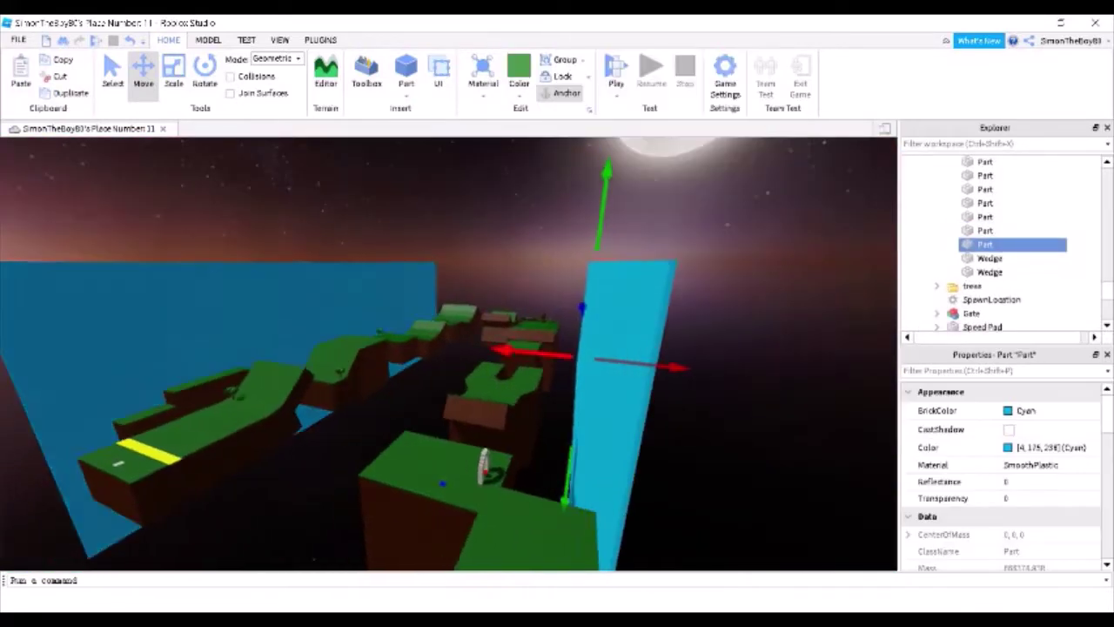
Rotate a copy of the cyan wall flat with the Studio Build Suite's RotateObject tool to form the water floor under the platforms
click(320, 40)
key(a)
key(ctrl+r)
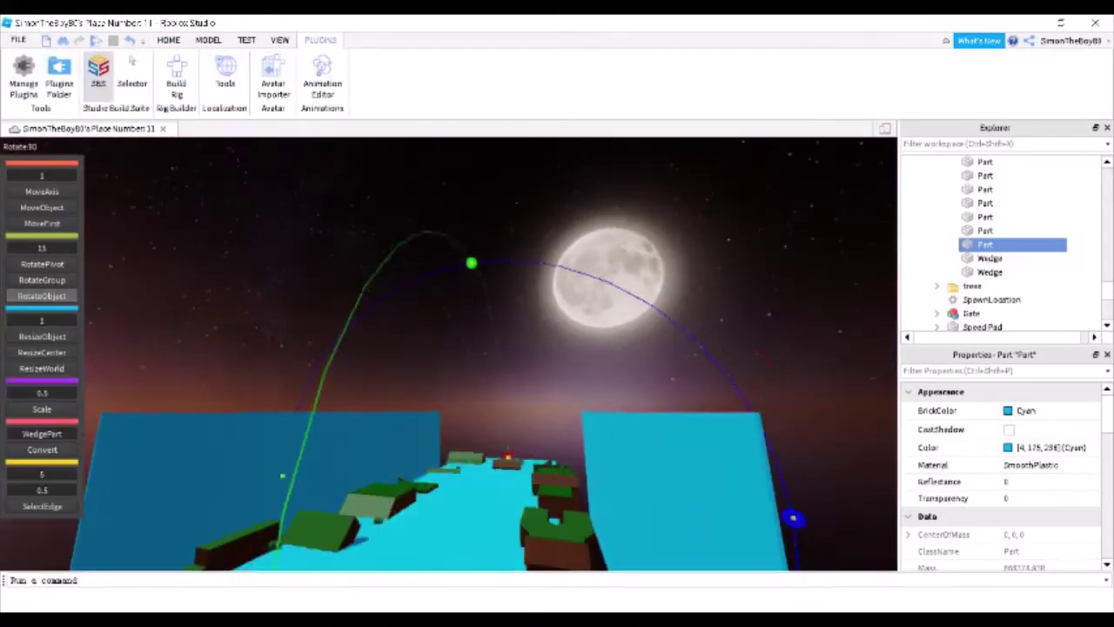
key(w)
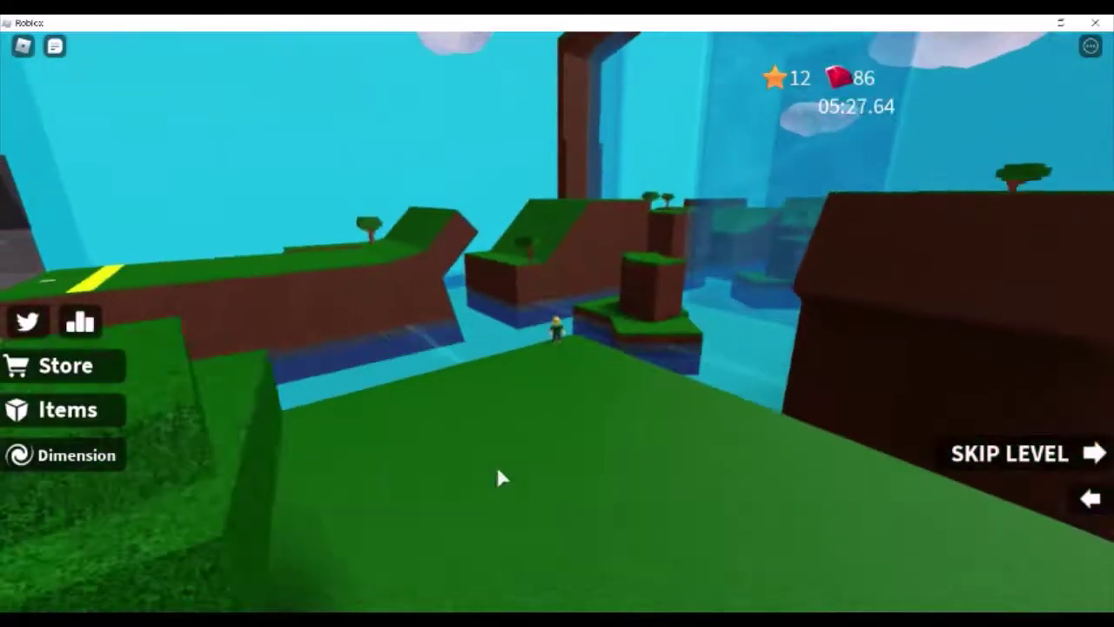
Inspect the island between the platform rows in the reference game and insert an anchored part on the copy's water floor
right_drag(498, 477, 396, 289)
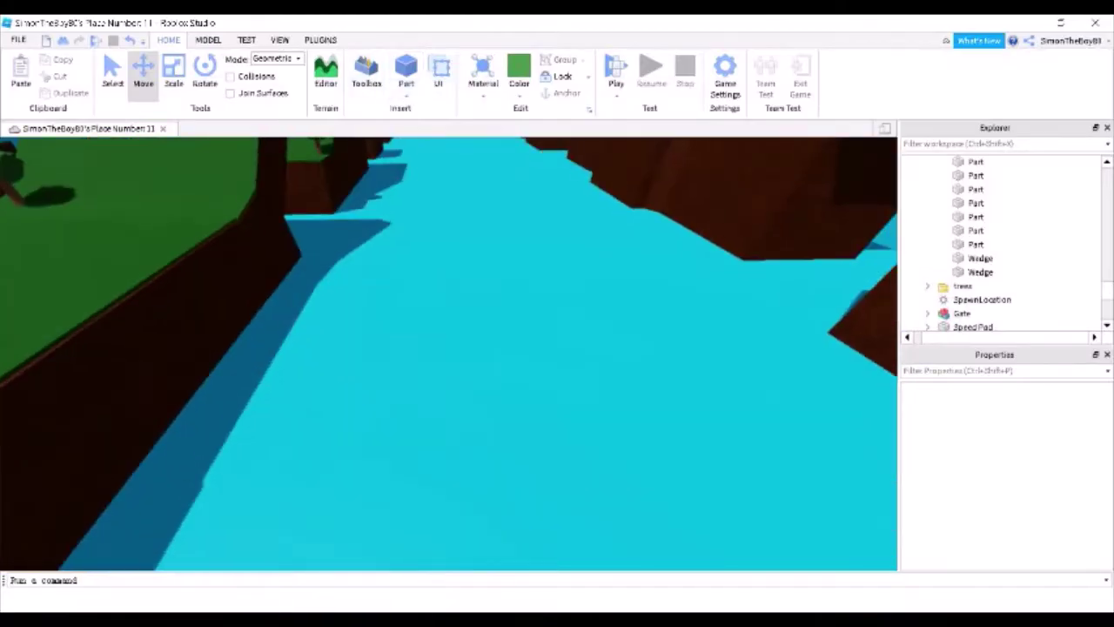
click(502, 406)
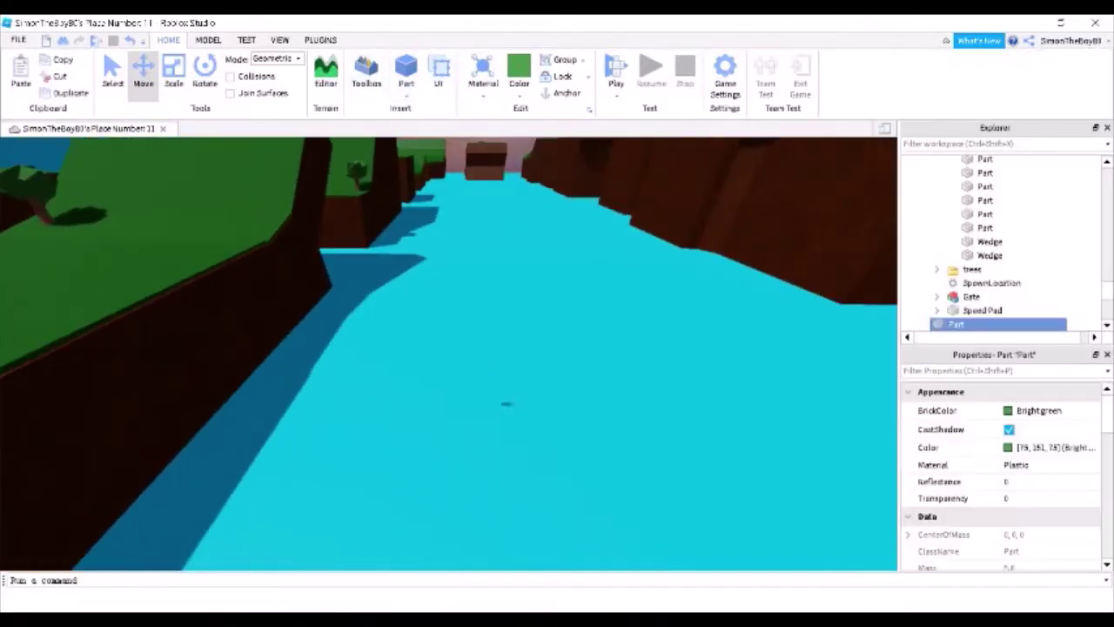
click(582, 88)
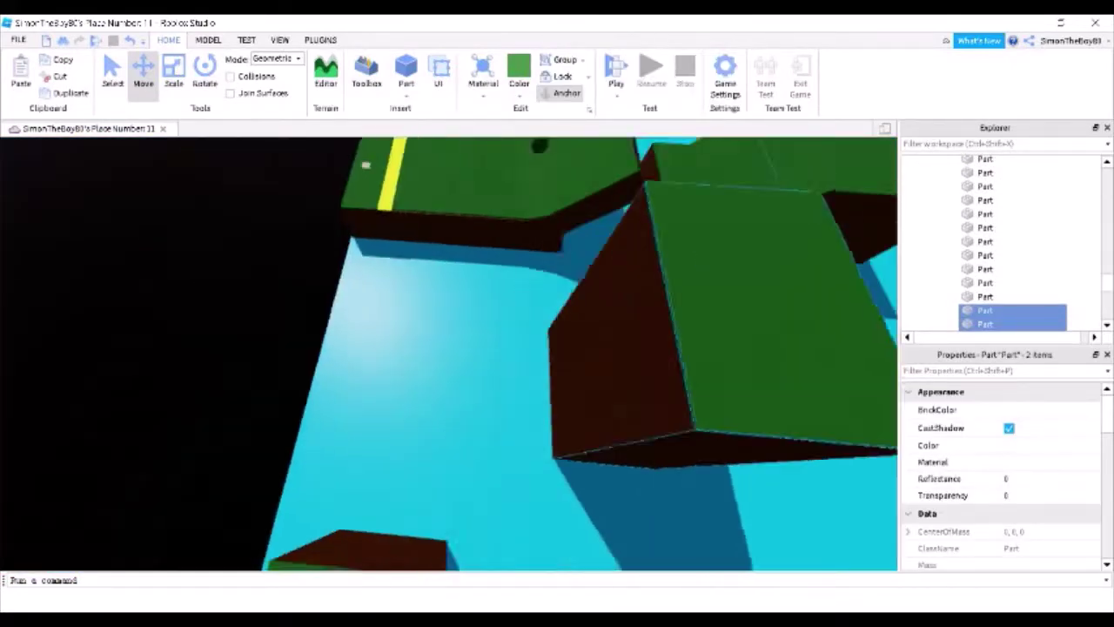
Scale the copied grass-topped brown block standing in the water between the two platform rows
key(ctrl+3)
right_drag(734, 392, 458, 460)
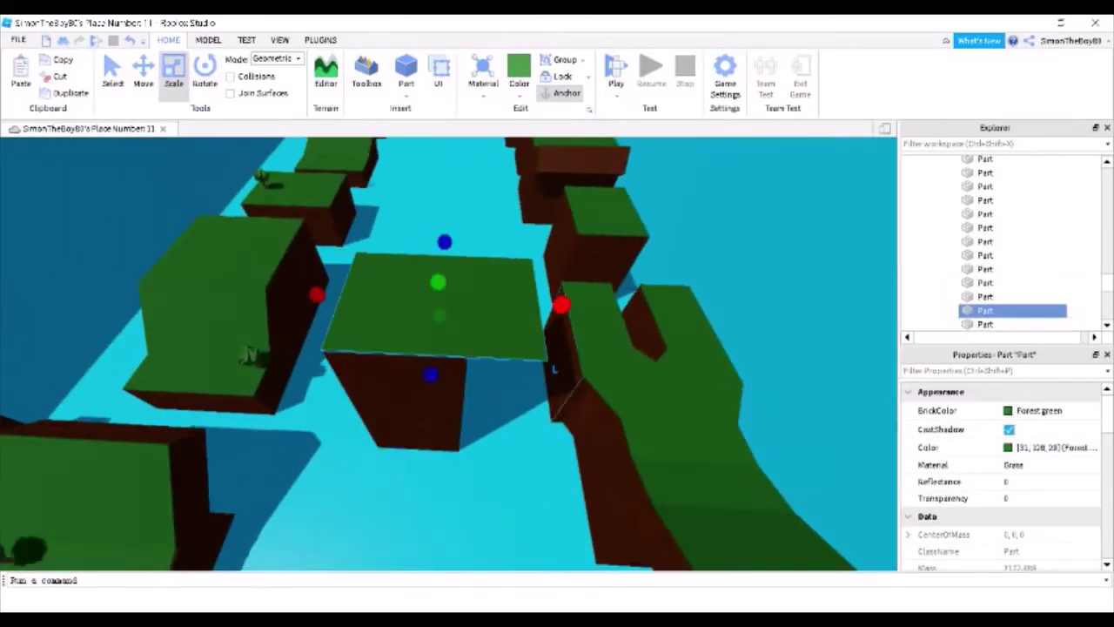
right_drag(553, 369, 733, 423)
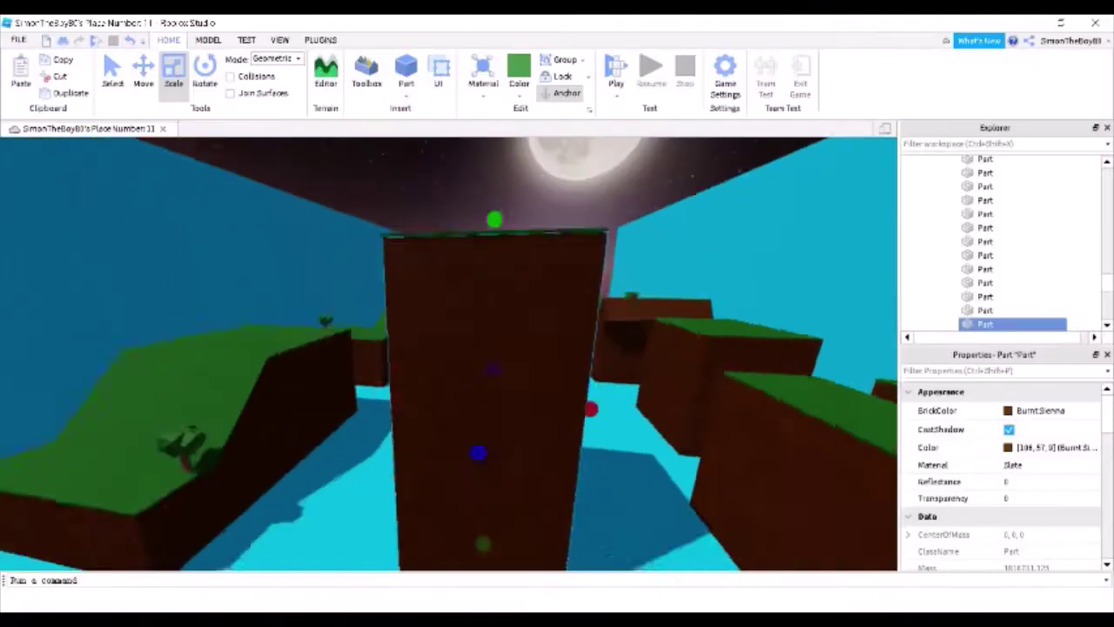
Fit the grass top to the brown block below it and scale both down into a smaller island
click(566, 209)
scroll(448, 354, up, 3)
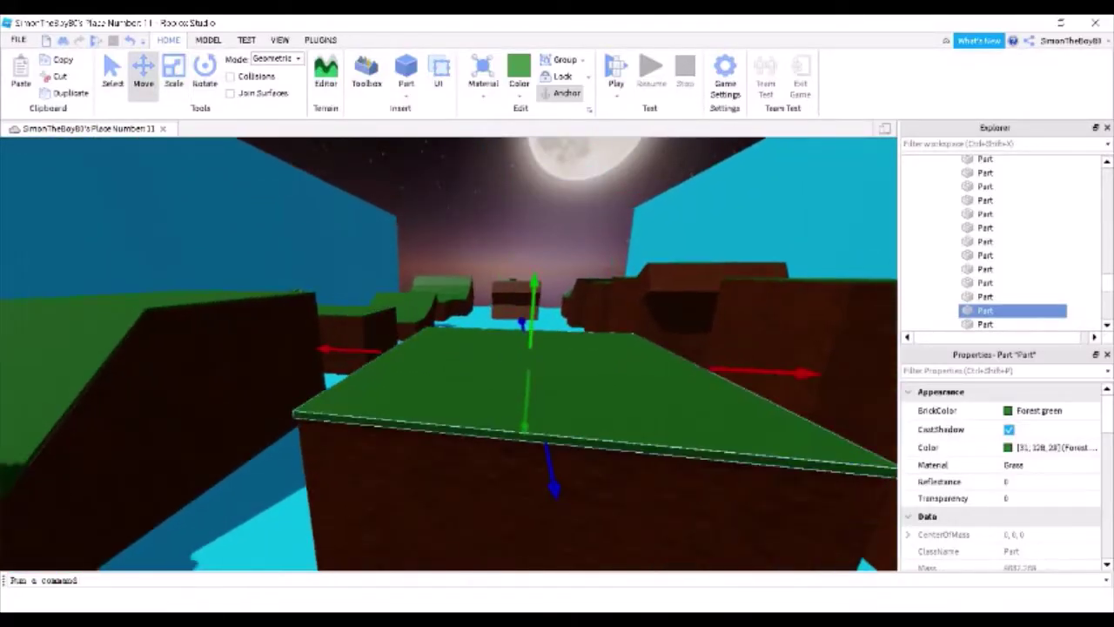
key(ctrl+3)
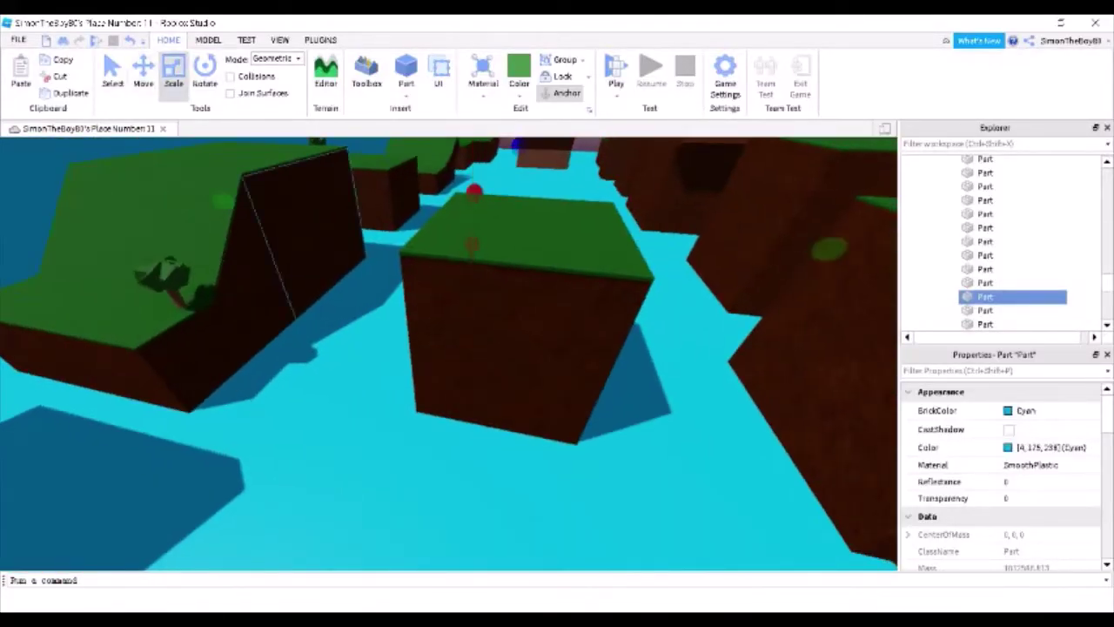
click(584, 503)
key(d)
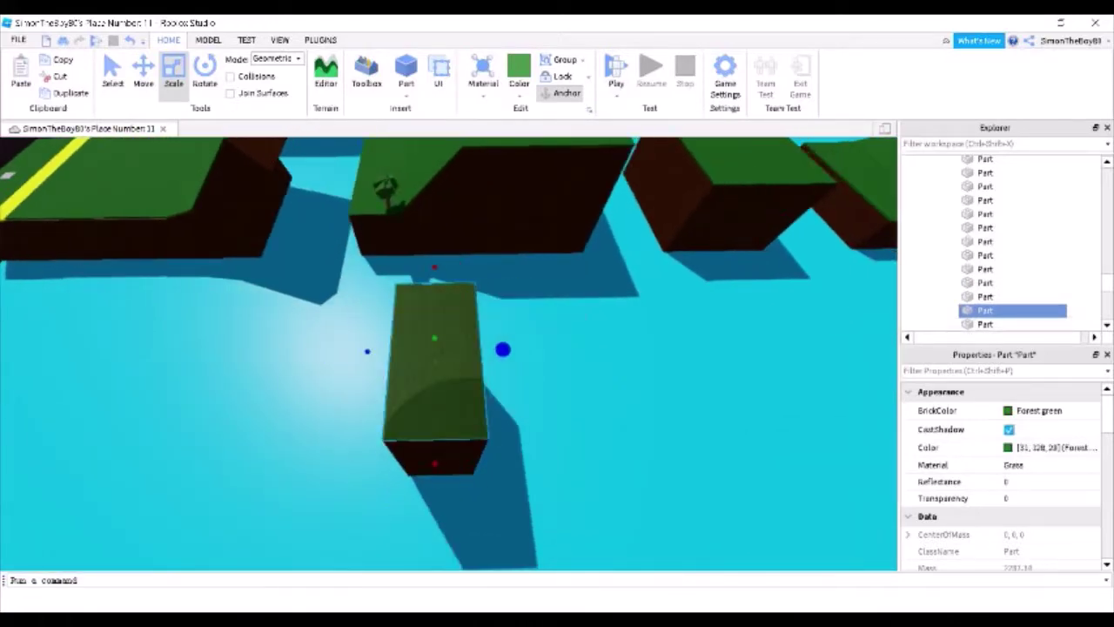
Stack a smaller grass-topped block on a wider, low one and position the two-tier island in the water between the platform rows
click(435, 457)
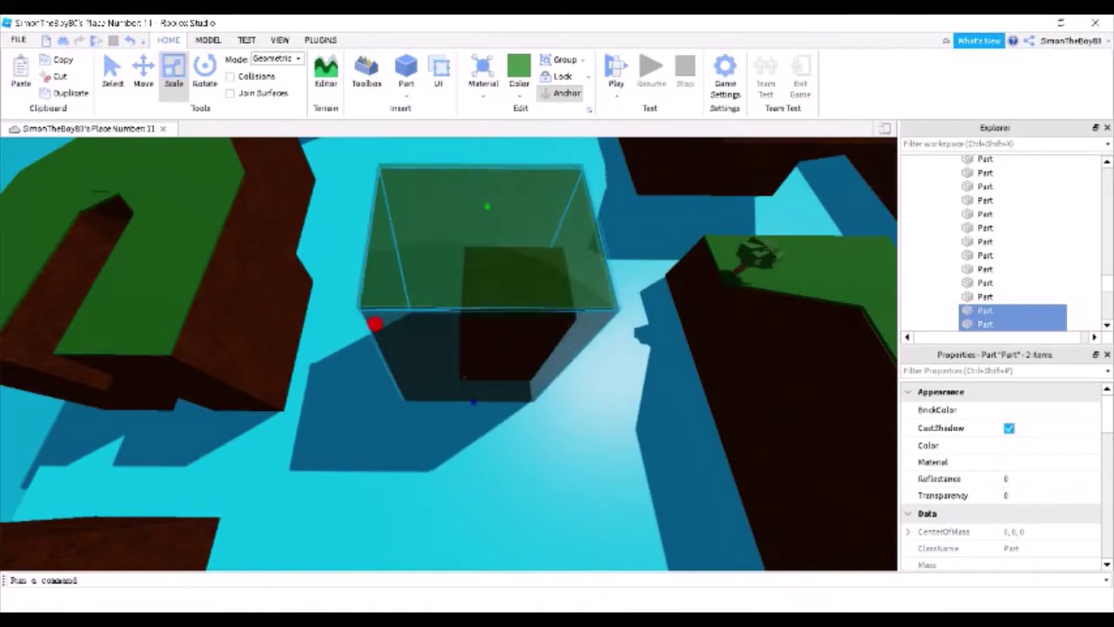
key(ctrl+2)
scroll(634, 361, down, 3)
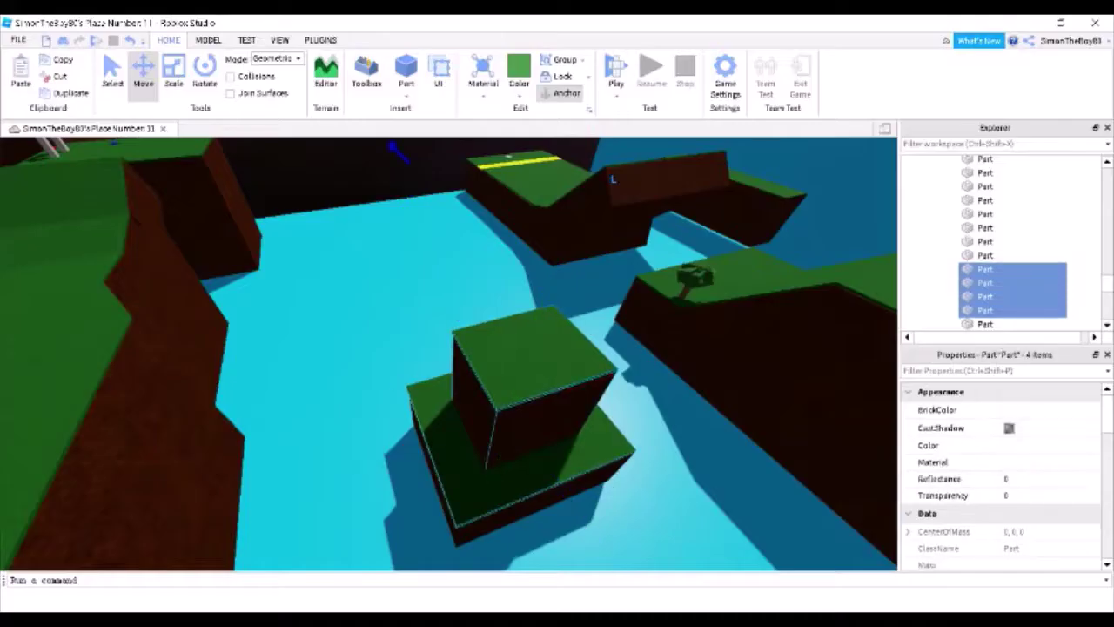
key(f)
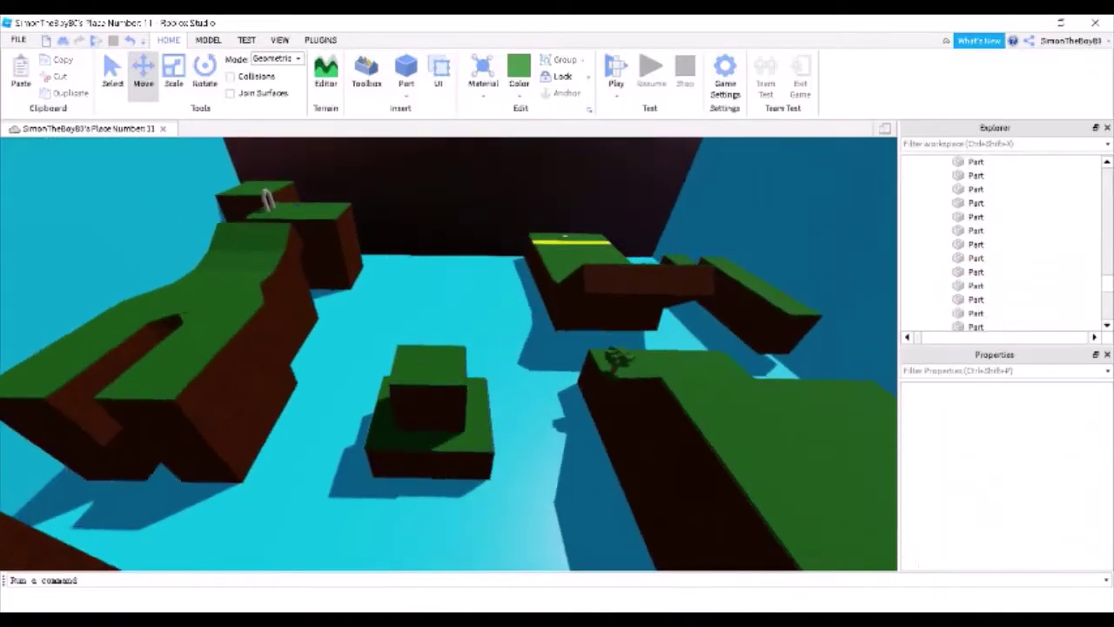
Compare the islands with the reference game and place a copy of the two-tier island further along the water between the platform rows
right_click(455, 410)
right_drag(455, 410, 483, 453)
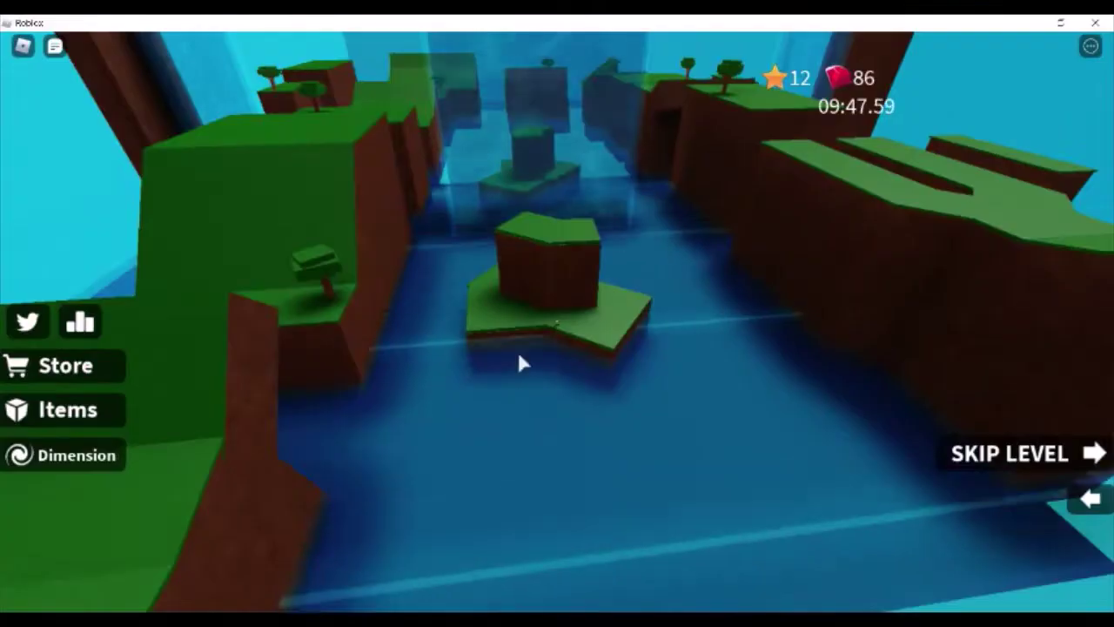
key(w)
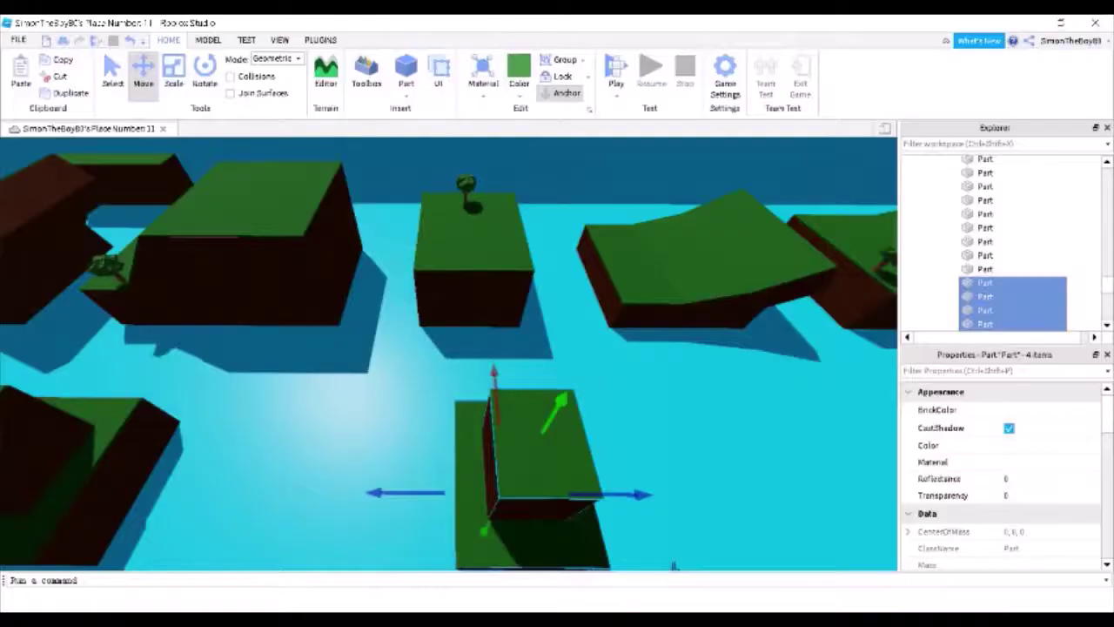
scroll(577, 485, down, 3)
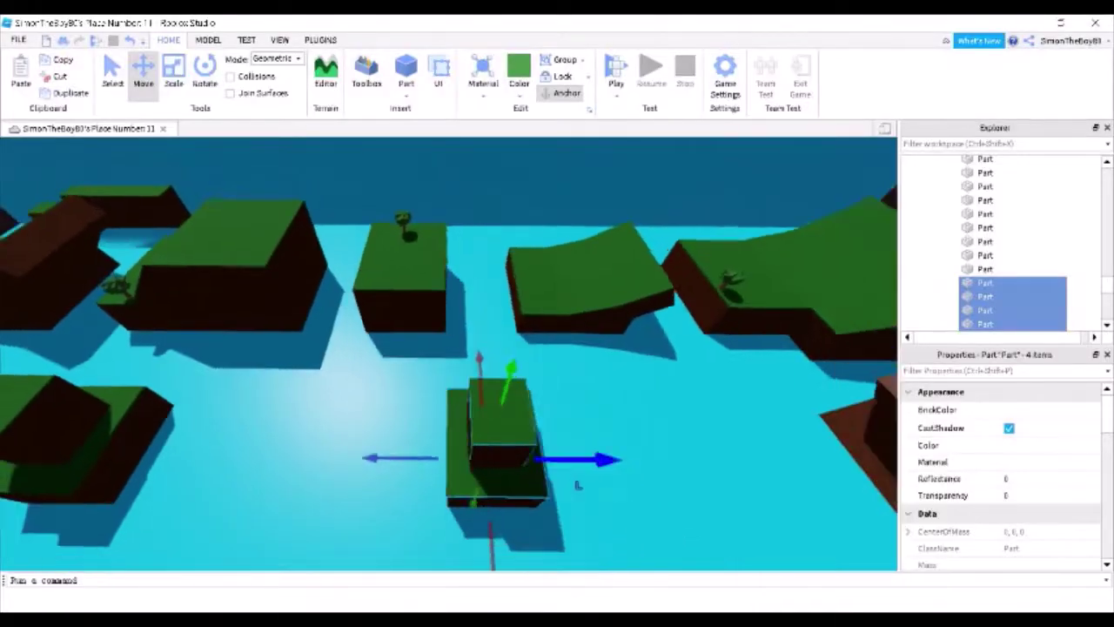
right_drag(449, 348, 592, 348)
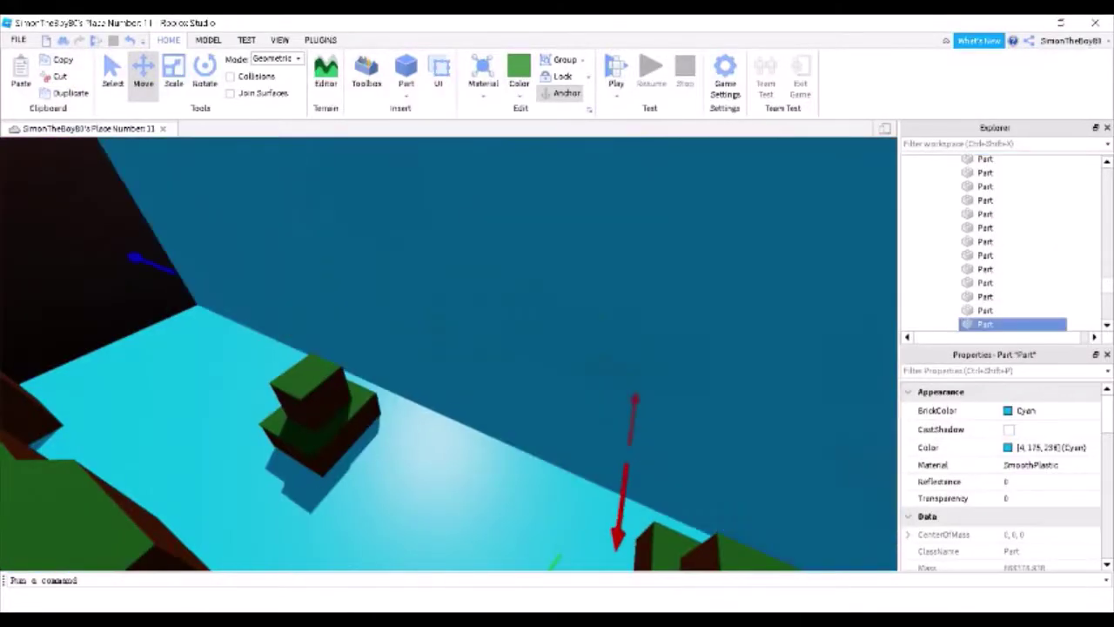
Move the cyan cross wall from the middle of the level to the end with the yellow-lined platform
right_drag(449, 348, 487, 374)
key(f)
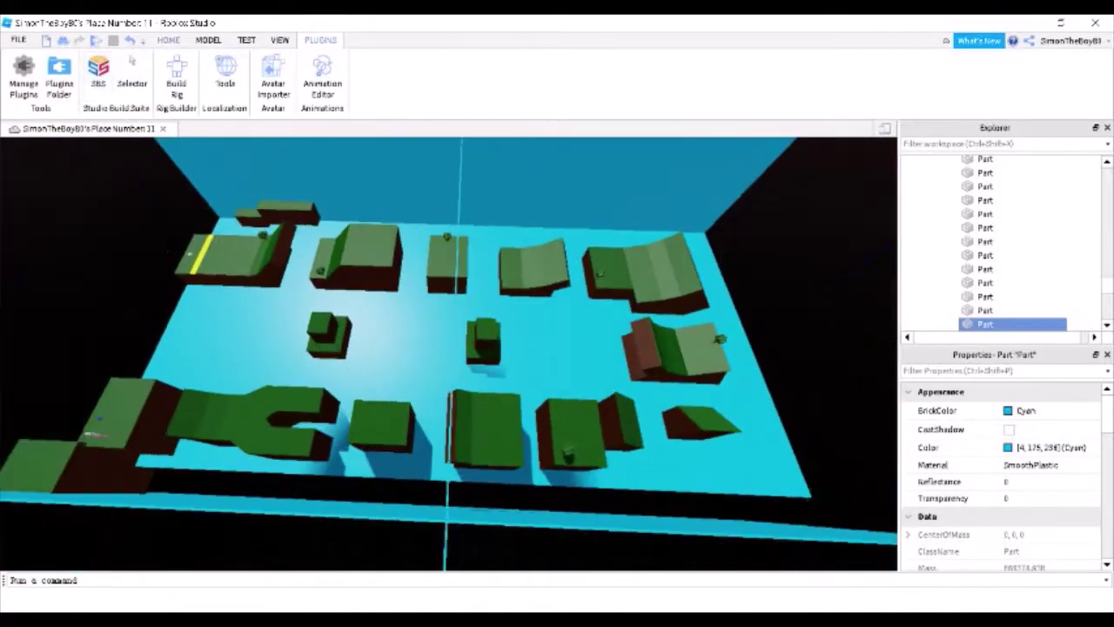
key(ctrl+2)
key(a)
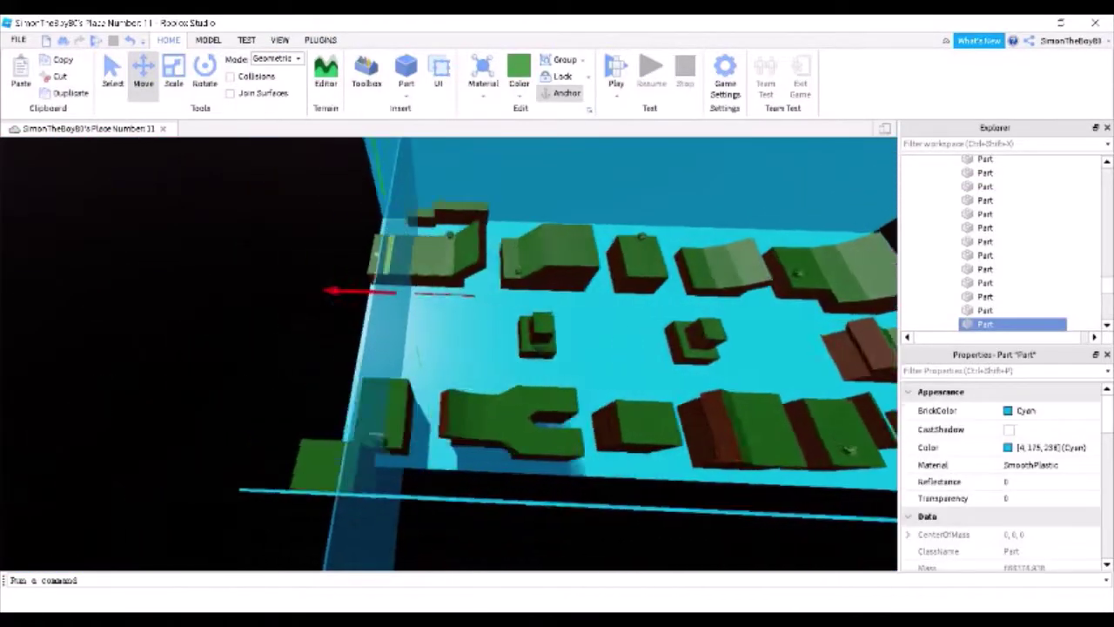
key(w)
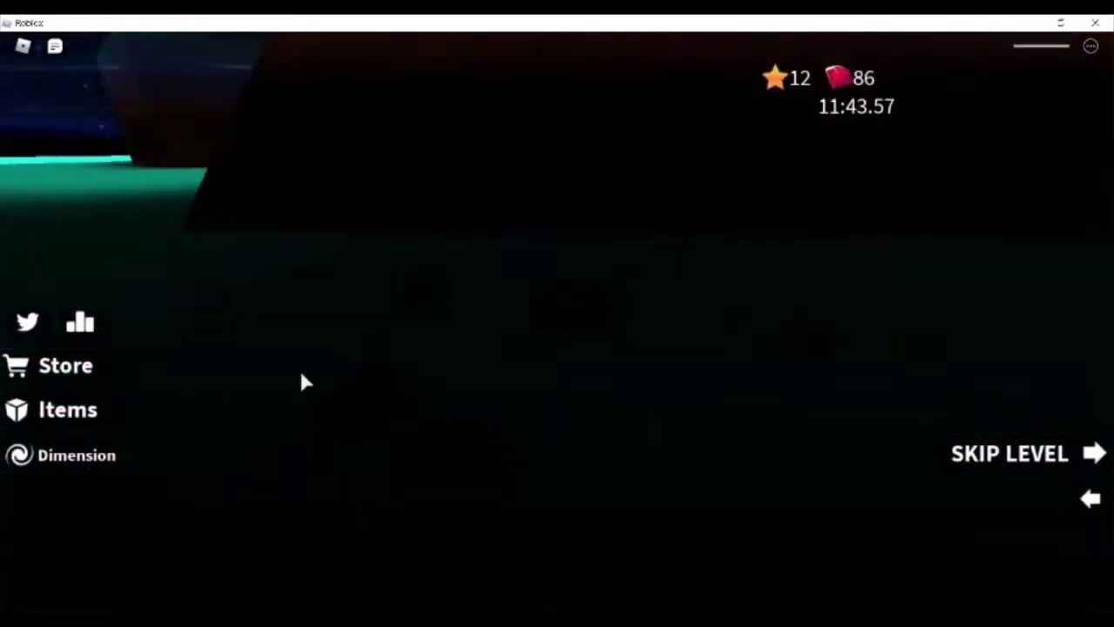
Check the reference game's level and align the cyan end wall with the outer edge of the yellow-lined platform
key(Escape)
key(Escape)
key(w)
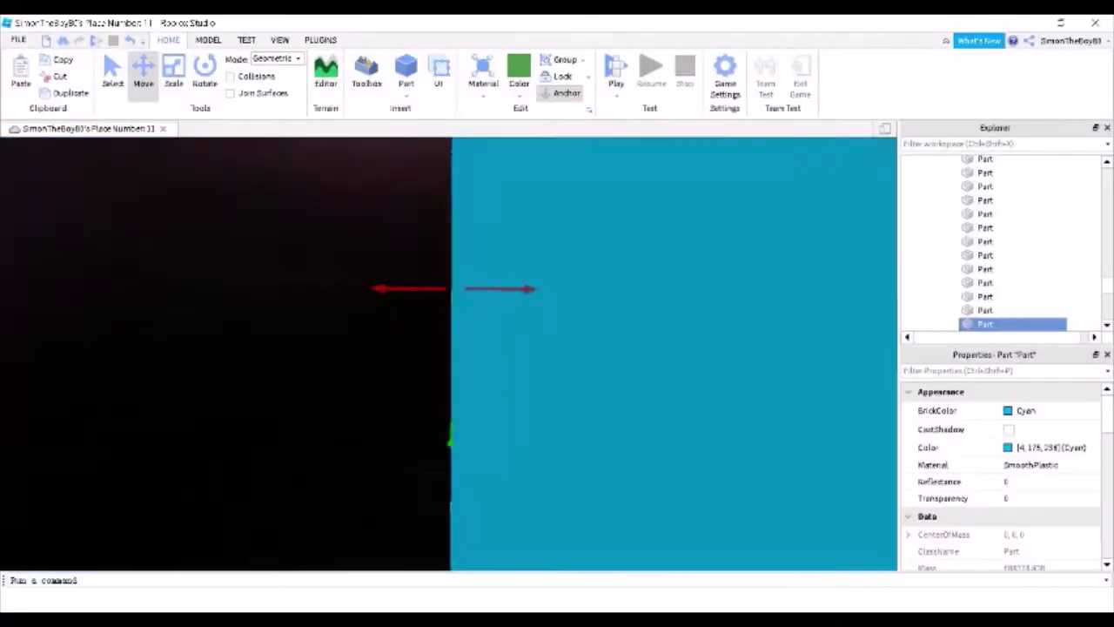
key(s)
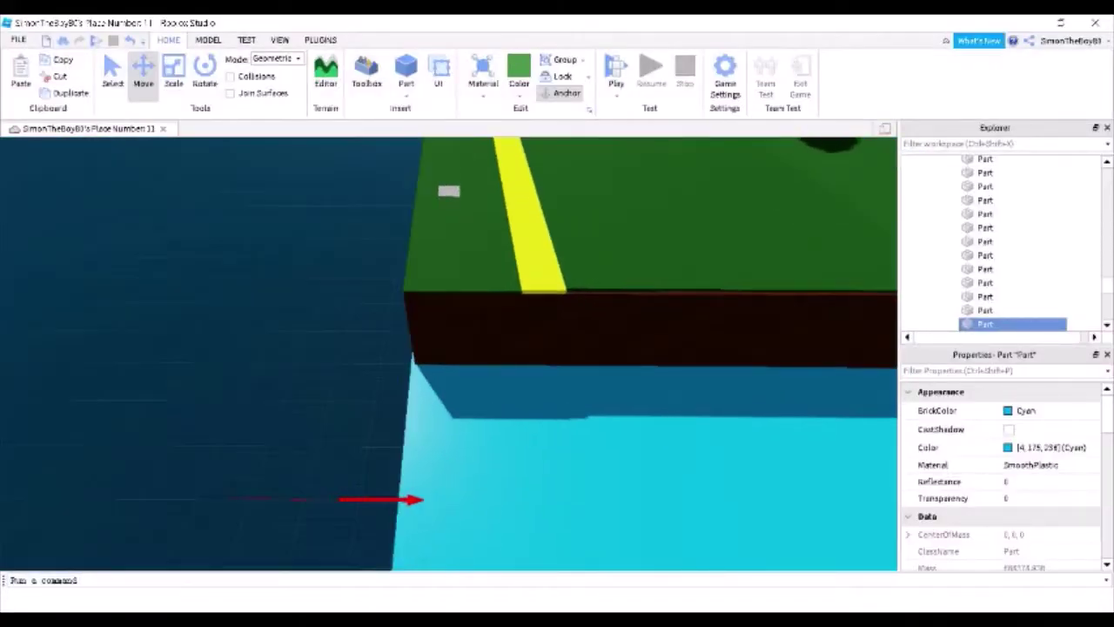
right_drag(449, 353, 522, 322)
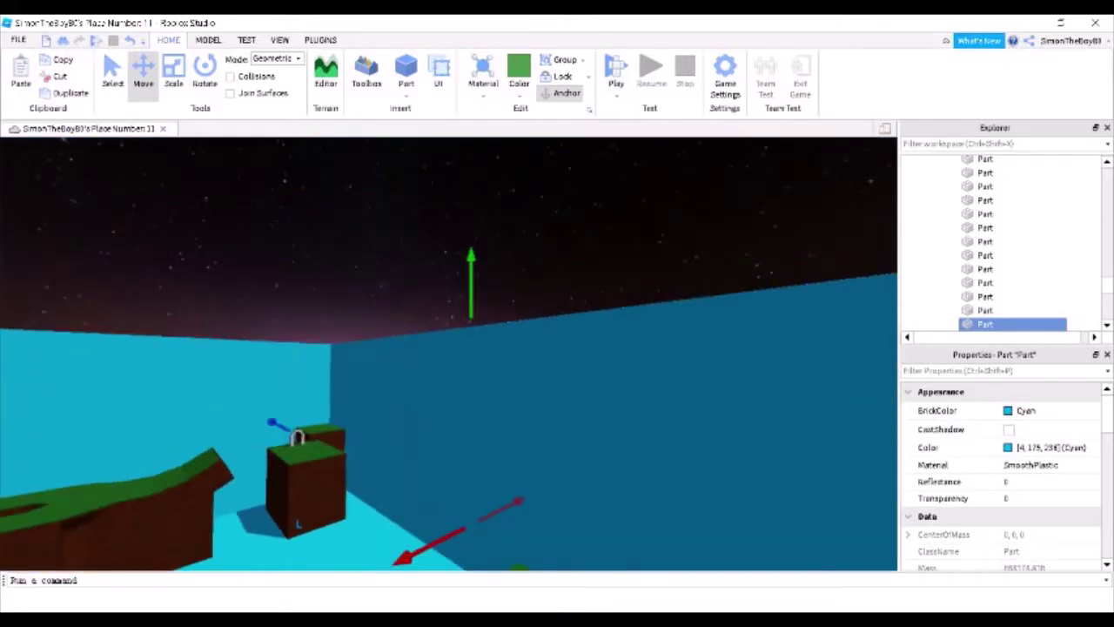
right_drag(298, 523, 656, 475)
Scale the cyan end wall narrower to leave an opening at the yellow-lined platform
key(ctrl+3)
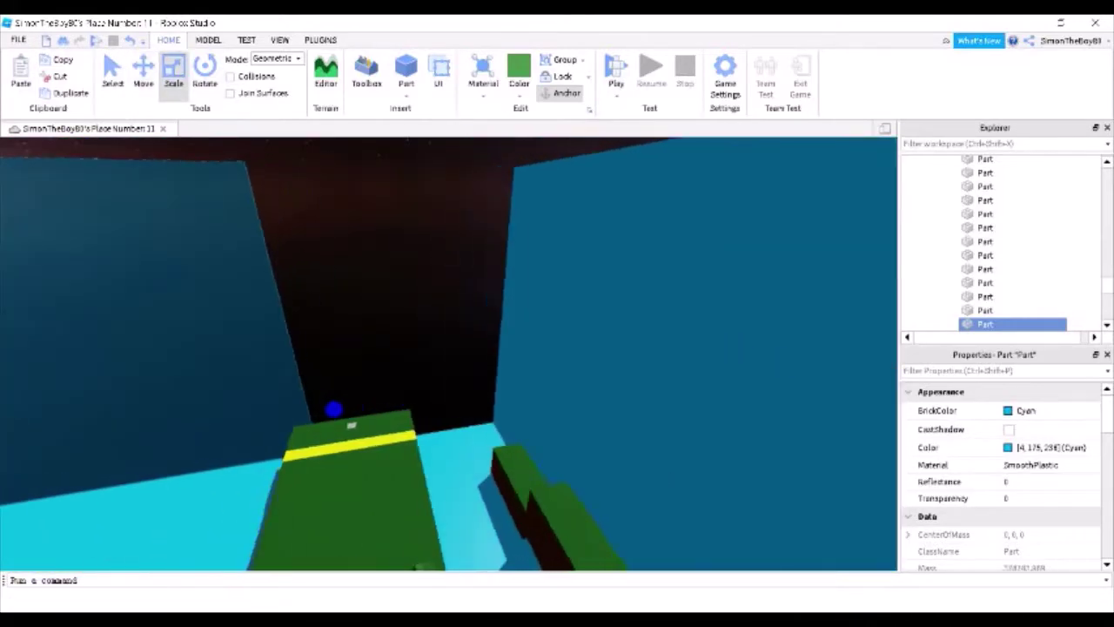
key(w)
key(w)
key(w)
key(w)
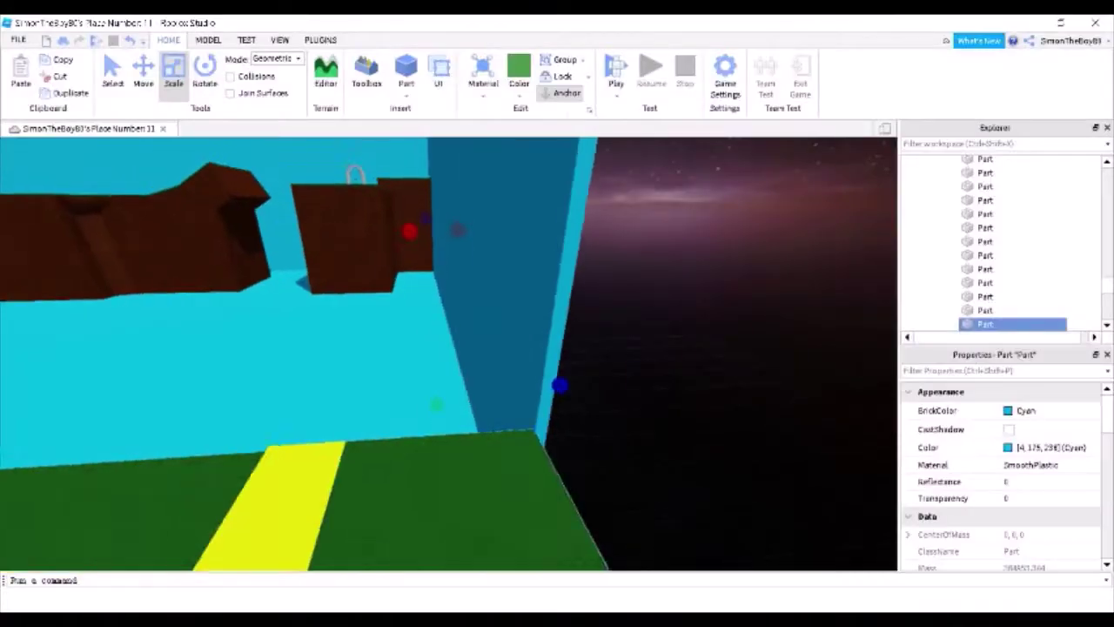
key(w)
key(w)
key(w)
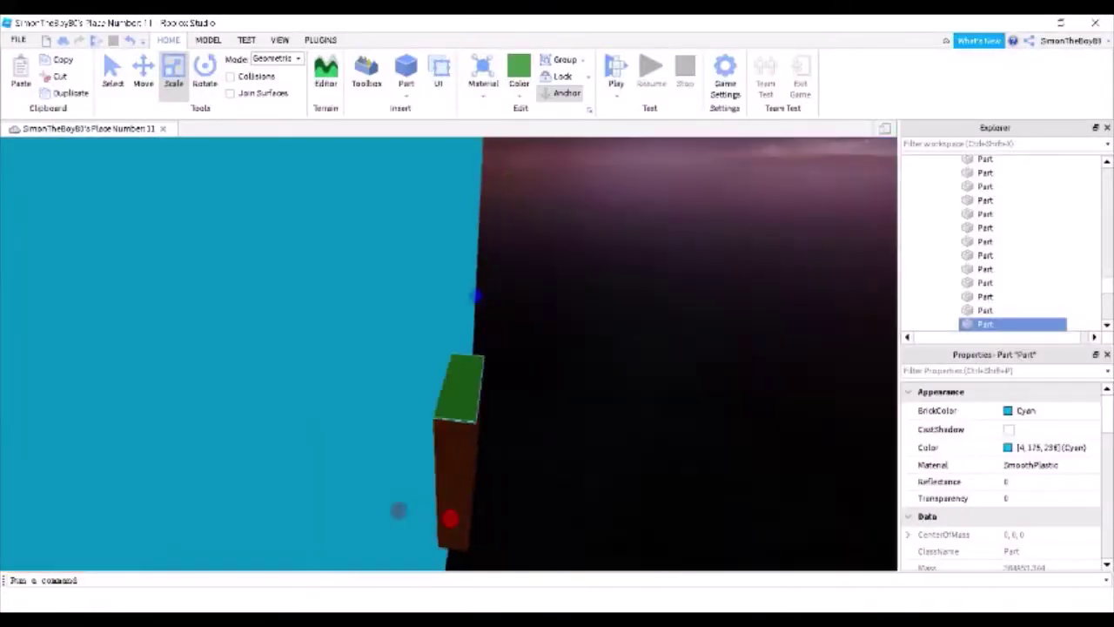
Inspect the green-topped corner platform against the cyan end wall and trim the wall to the yellow-lined platform's edge
key(s)
key(s)
key(s)
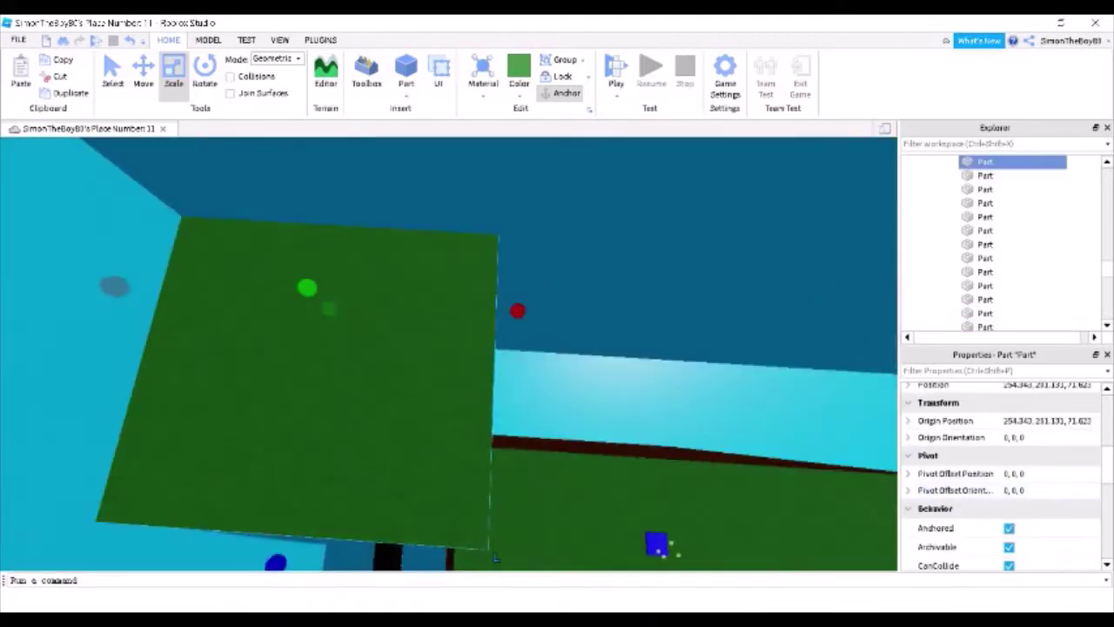
click(501, 522)
key(ctrl+2)
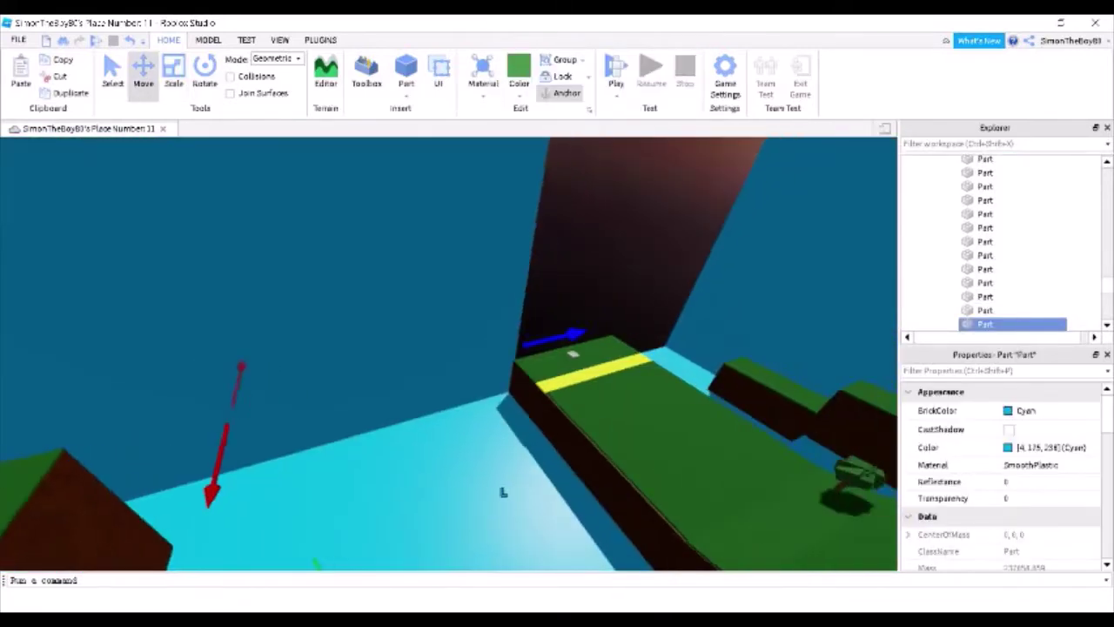
right_drag(502, 493, 502, 493)
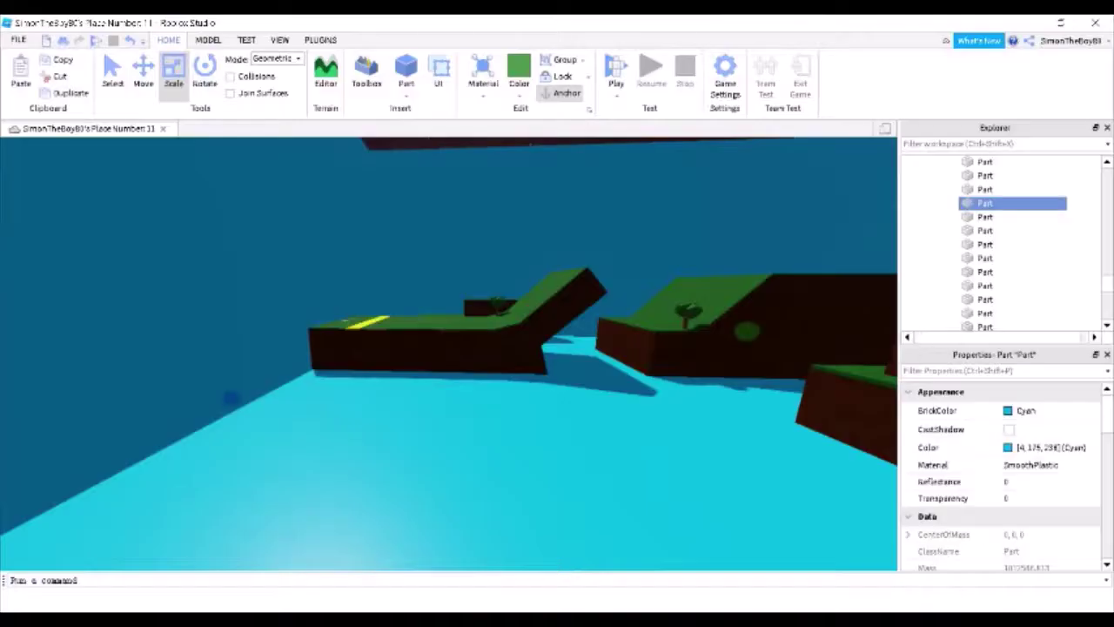
Adjust the position and size of the cyan water floor beneath the platforms along the end wall
key(ctrl+2)
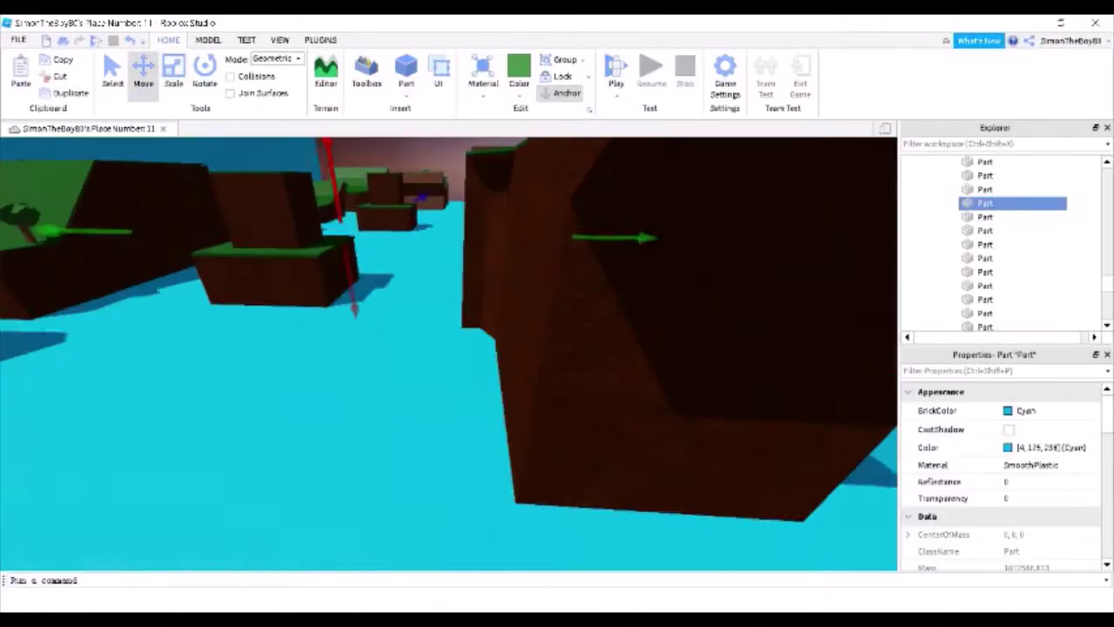
right_drag(502, 493, 503, 492)
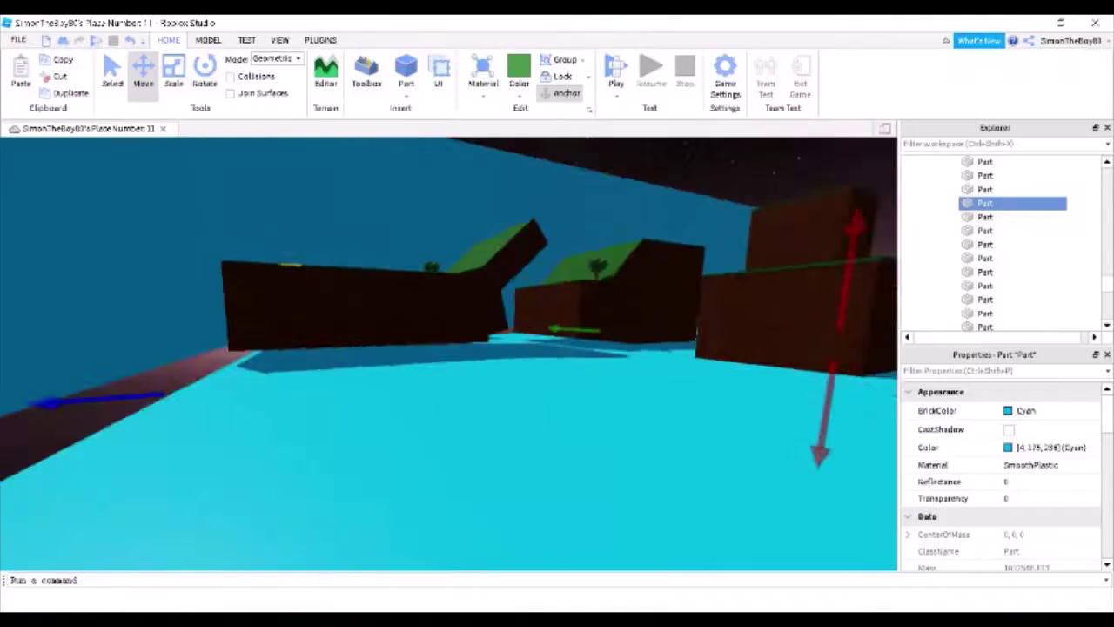
key(ctrl+3)
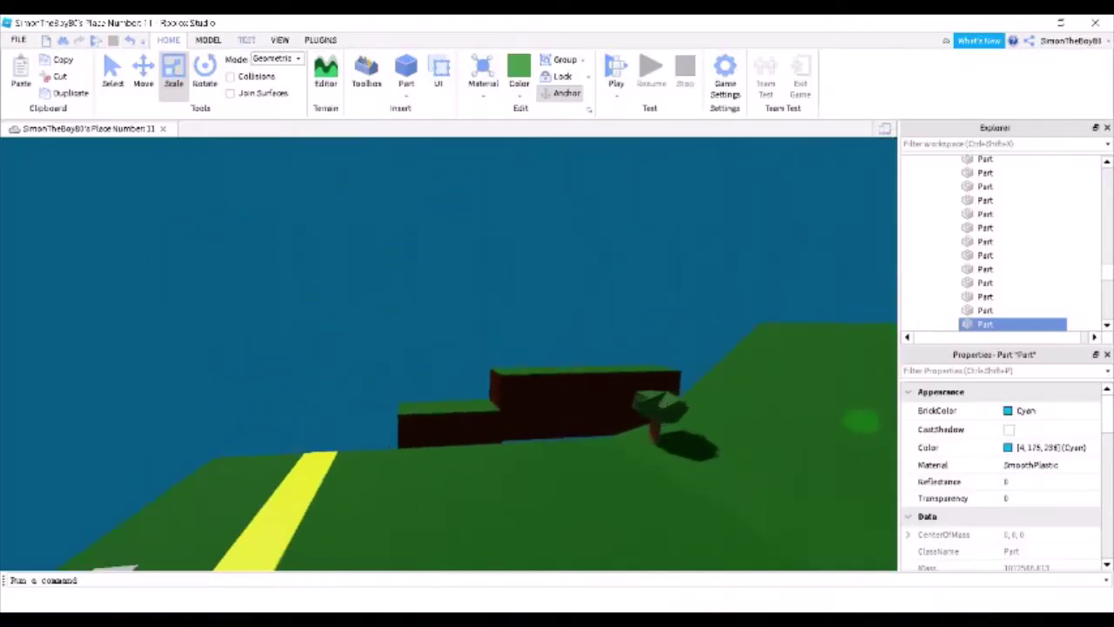
Playtest the level with Play Here from the view at the yellow-lined platform
click(246, 39)
click(23, 94)
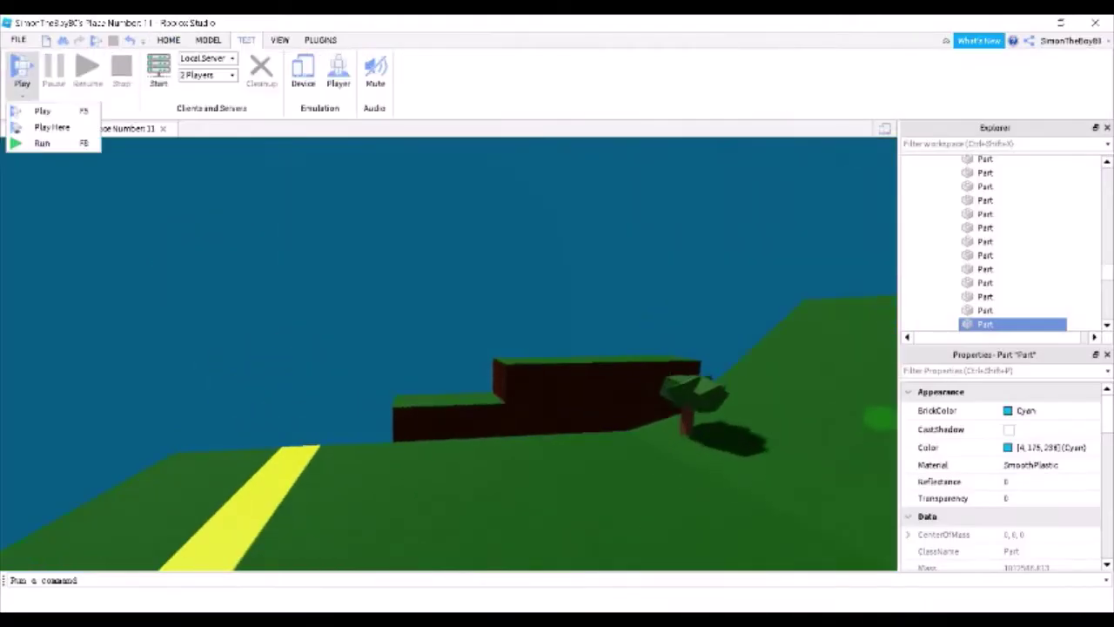
click(37, 125)
right_drag(462, 380, 393, 496)
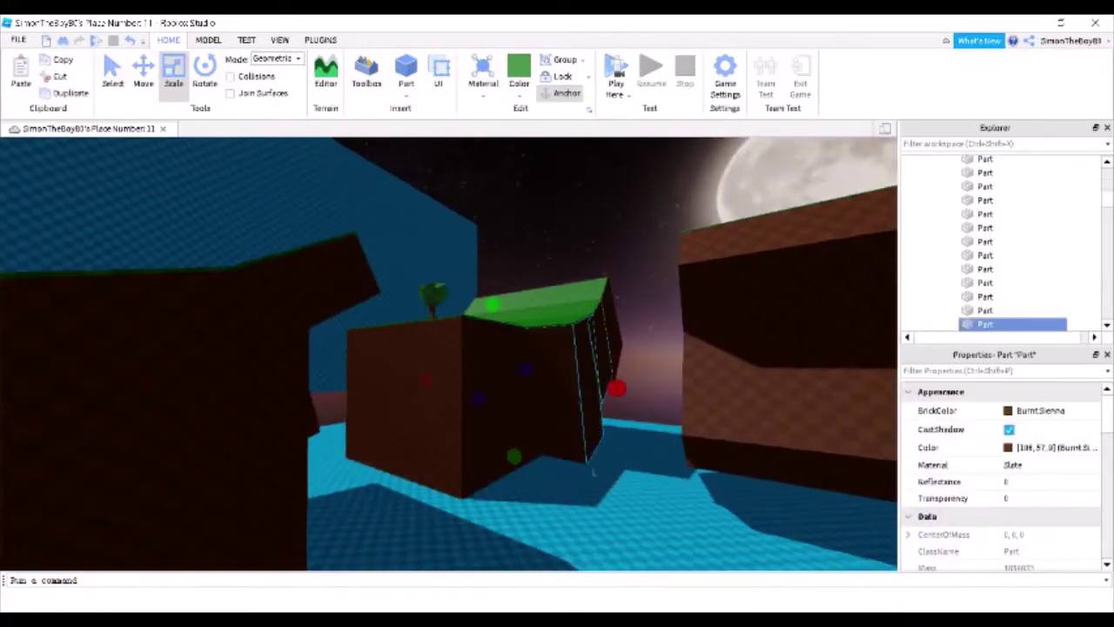
Scale the narrow cyan wall on the other side of the yellow-lined platform to close the gap to the side wall
click(609, 409)
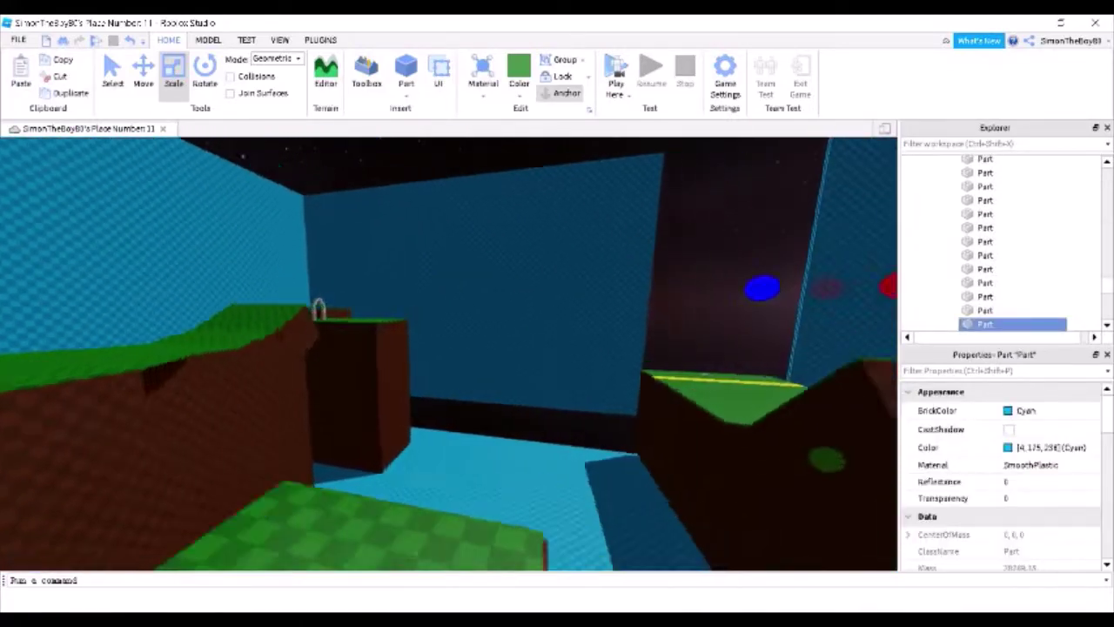
key(w)
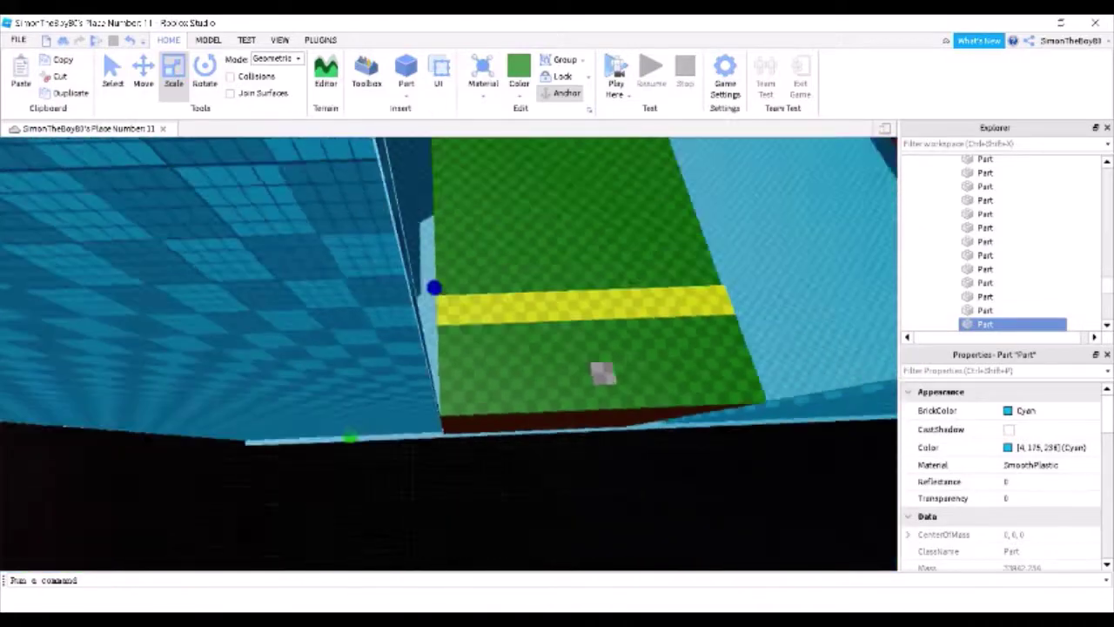
key(w)
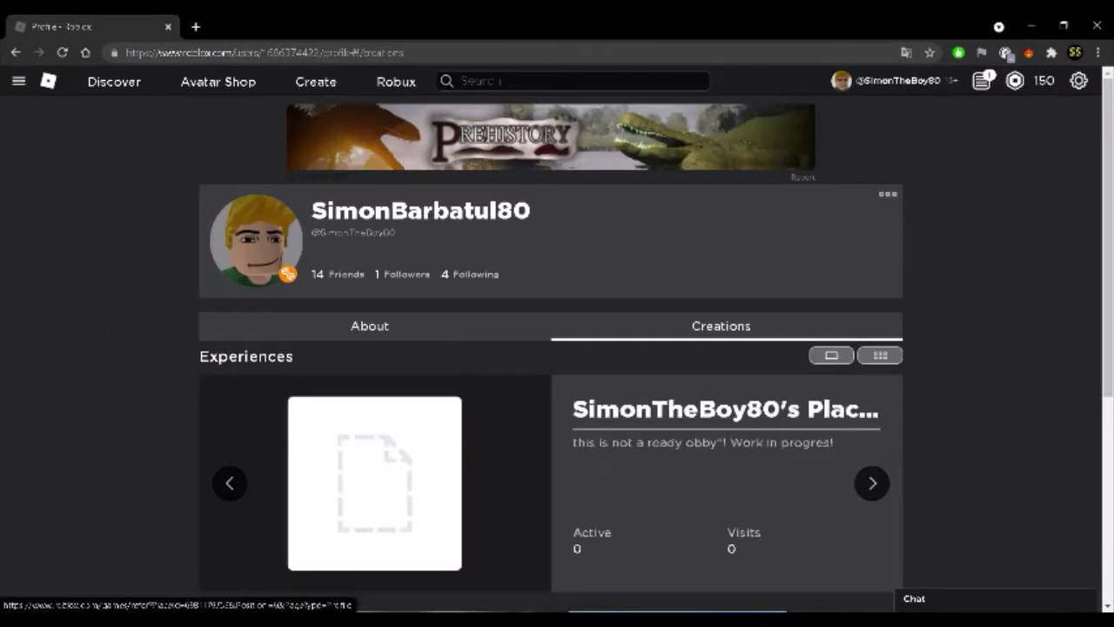
Launch the published Place Number: 11 from its Roblox web page and try out the GravityCoil in the game
click(374, 483)
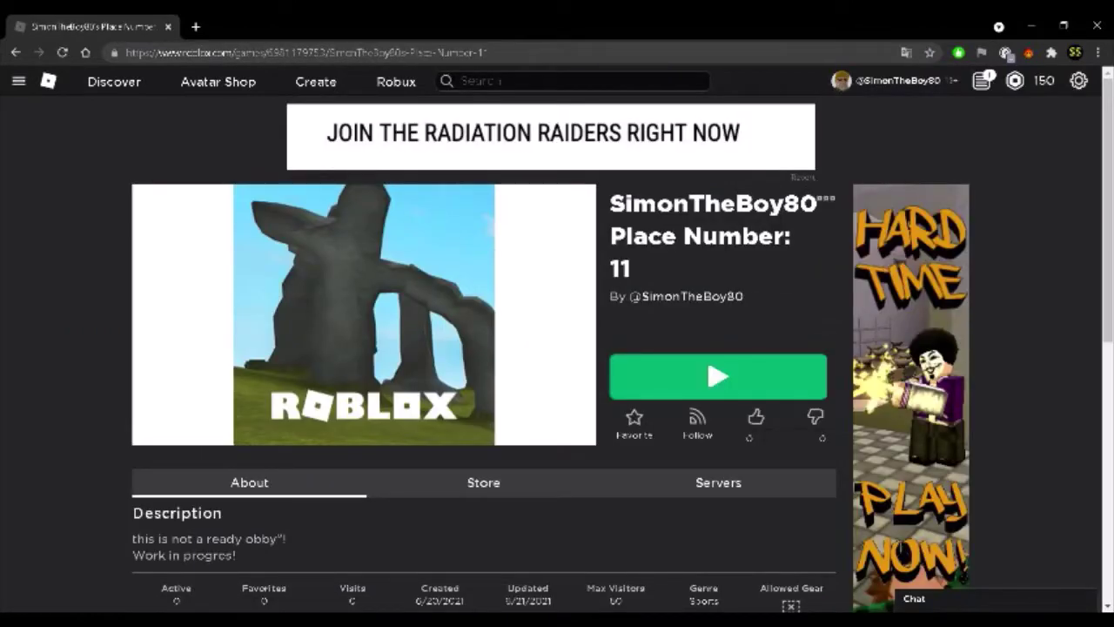
click(718, 376)
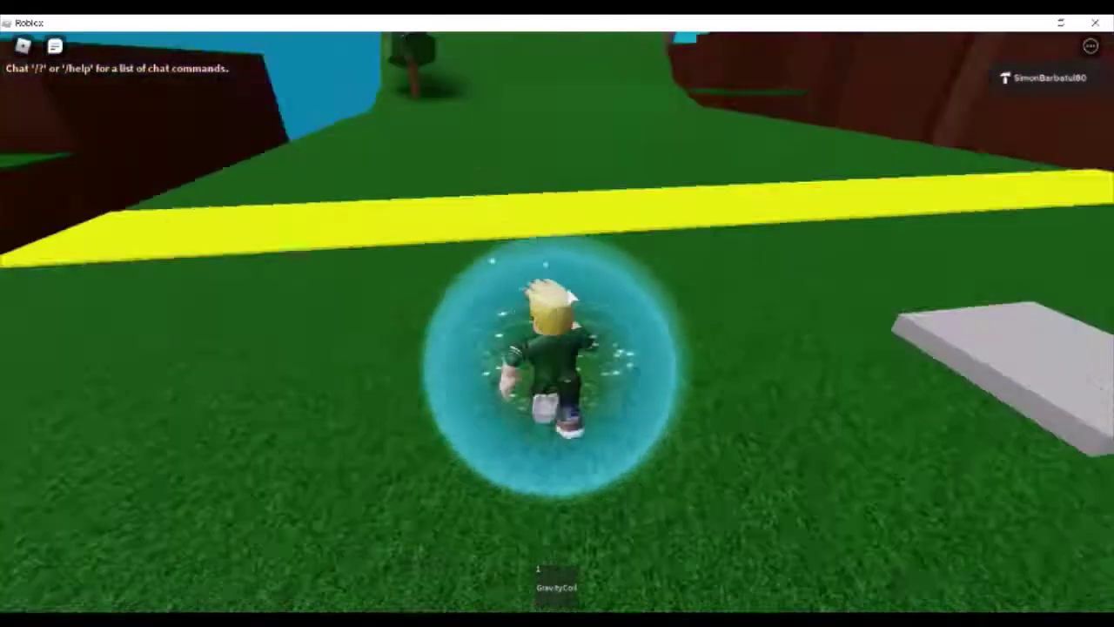
key(1)
scroll(563, 287, down, 5)
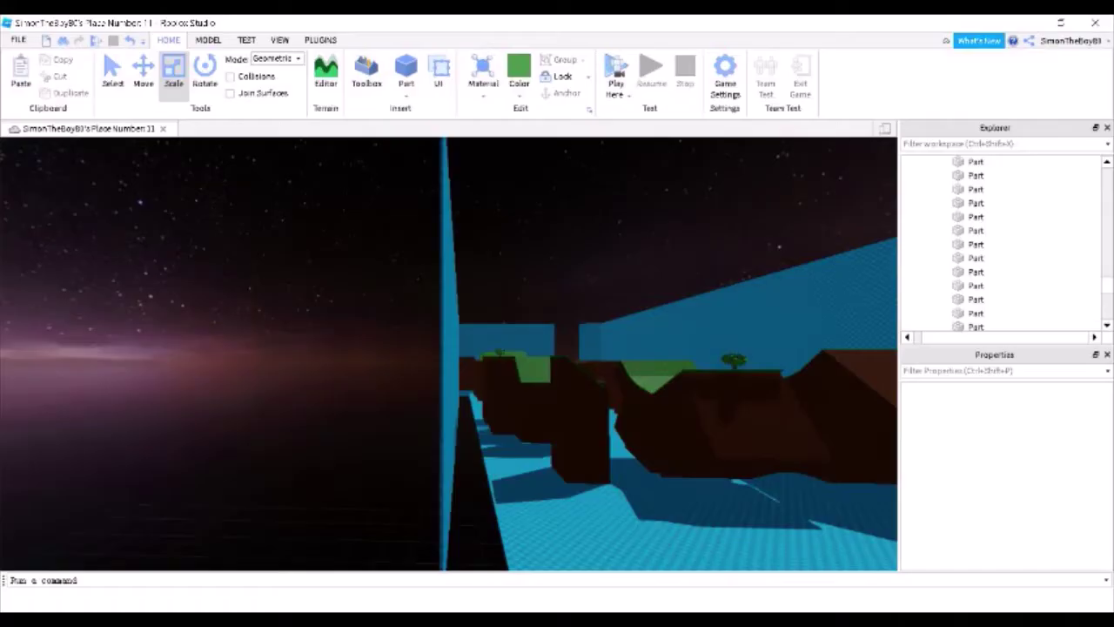
Save a copy of the place from Roblox Studio as a Roblox Place file in the Documents folder
click(17, 37)
click(52, 157)
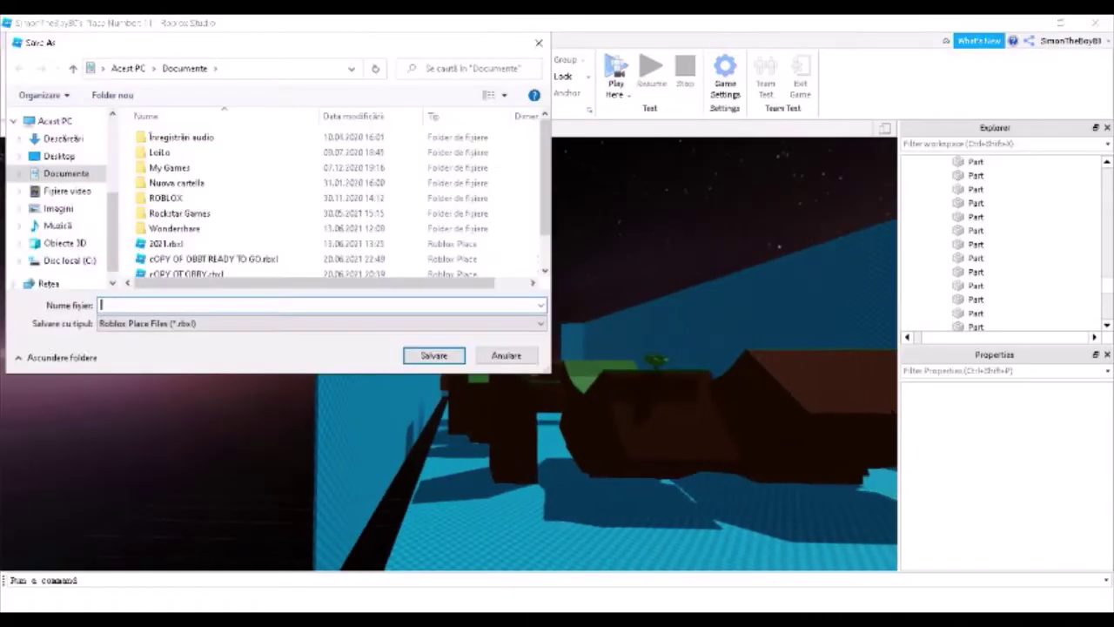
key(Return)
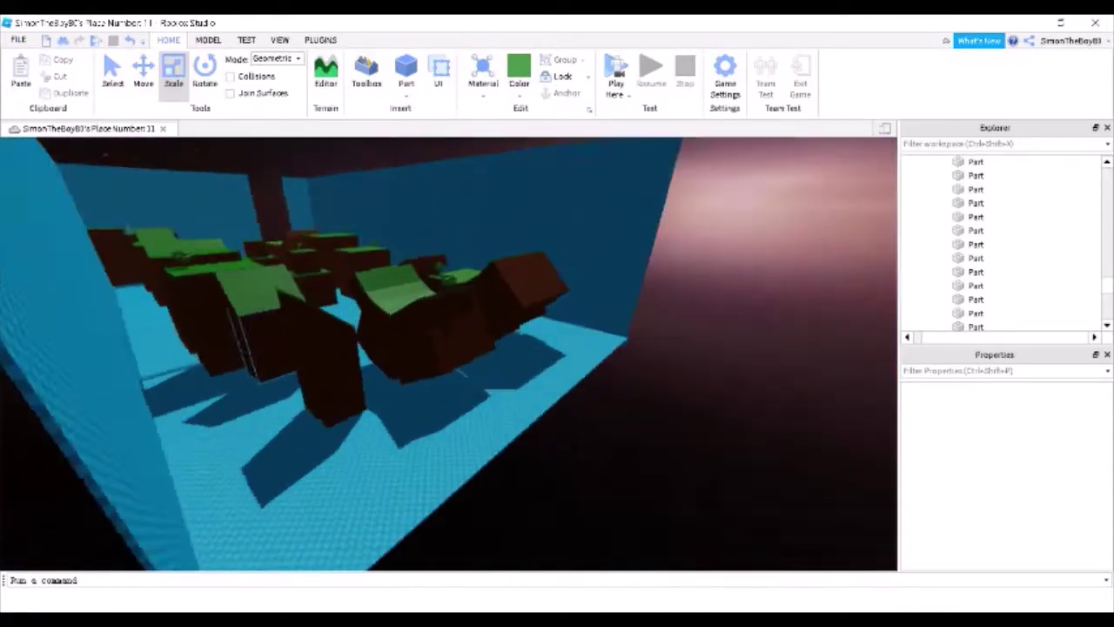
Select the cyan wall at the far end of the level with the Move tool and focus on it
click(984, 311)
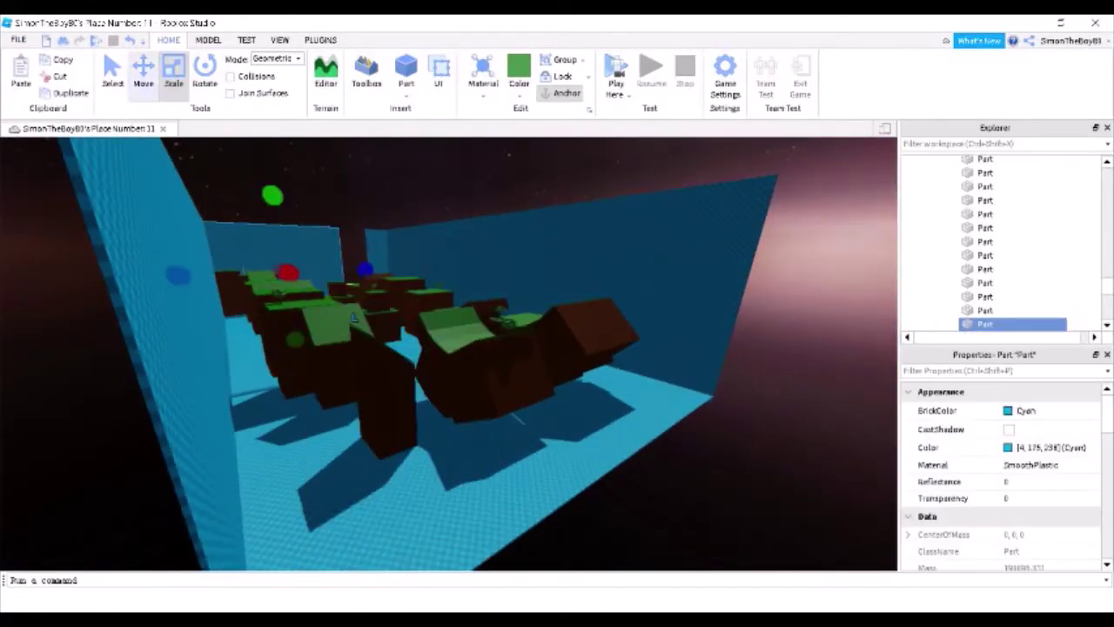
key(ctrl+2)
key(f)
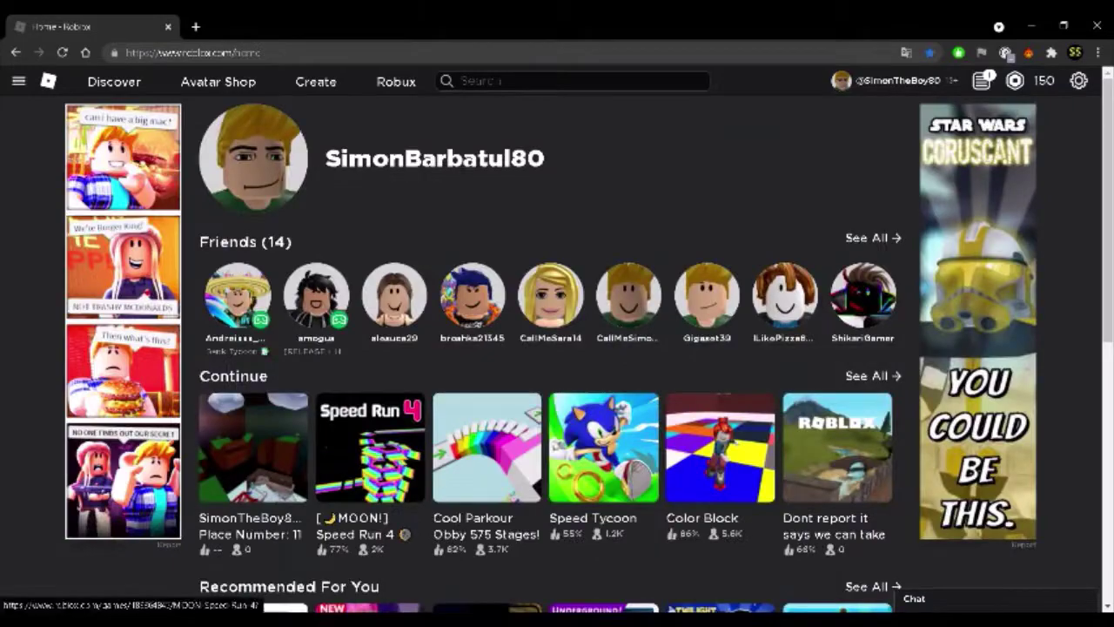
Launch the reference game Speed Run 4 from the Roblox website and view its first level
click(370, 449)
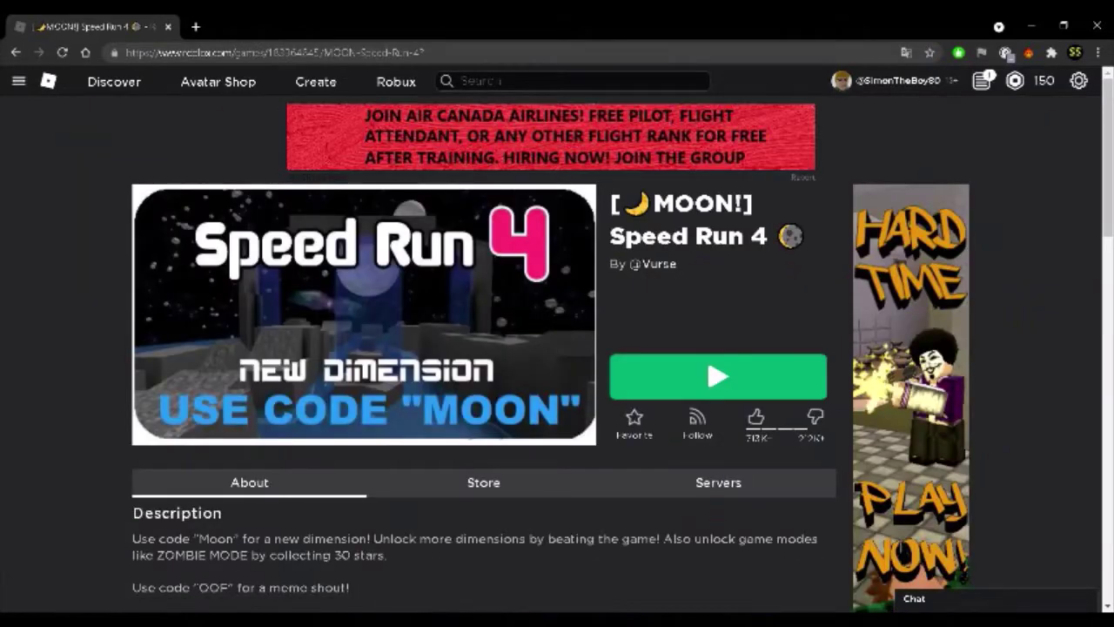
click(718, 376)
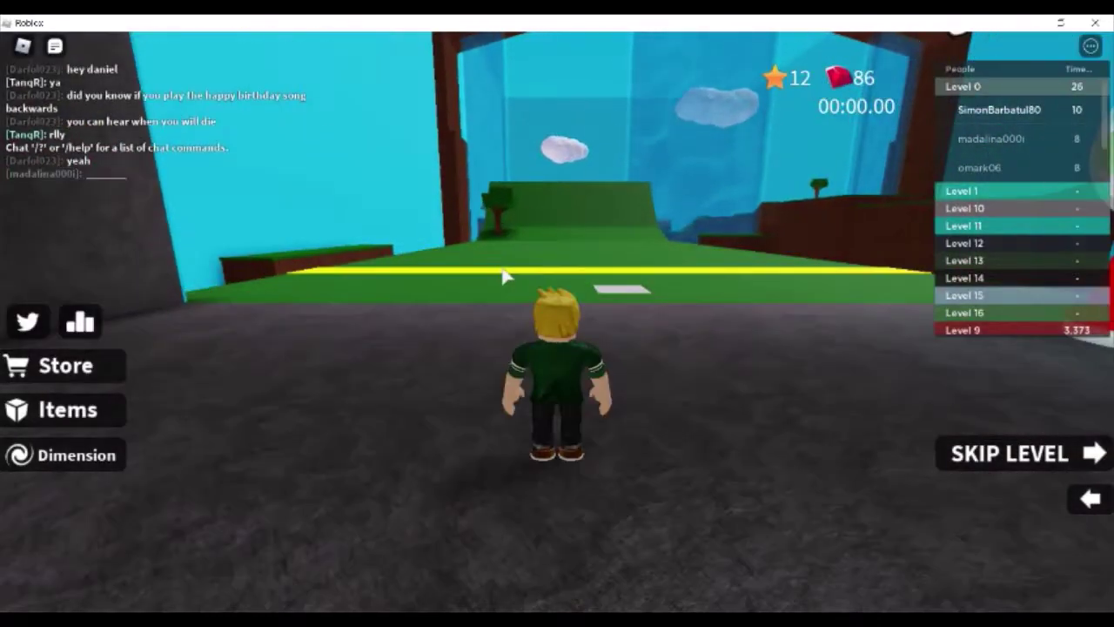
key(Escape)
key(Escape)
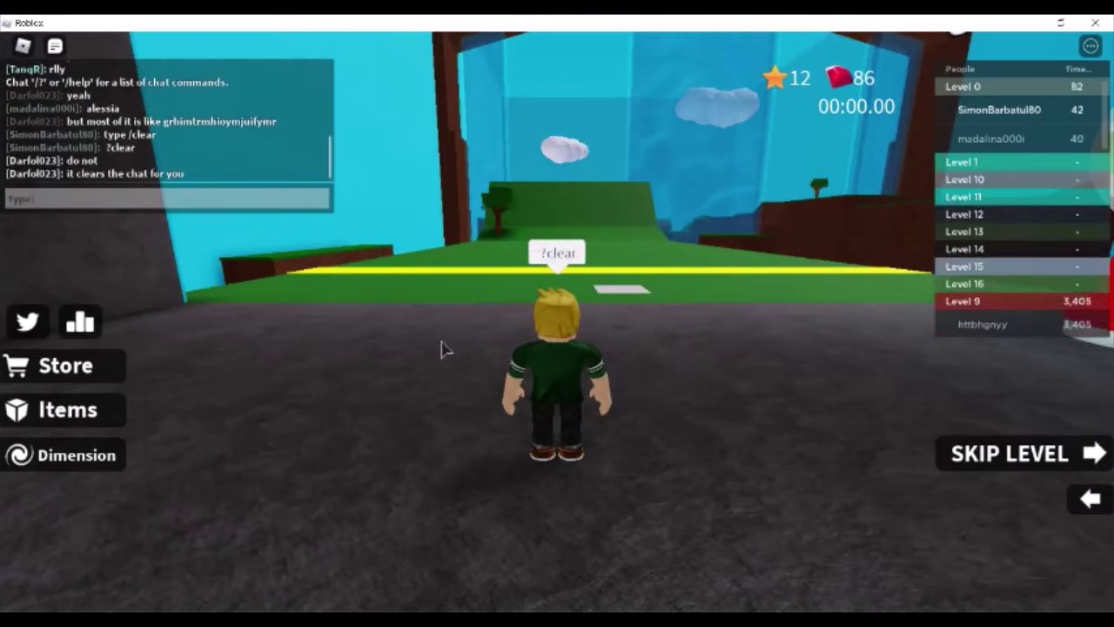
Send the chat message "type /clear" in the reference game
key(slash)
text(type /clear)
key(Return)
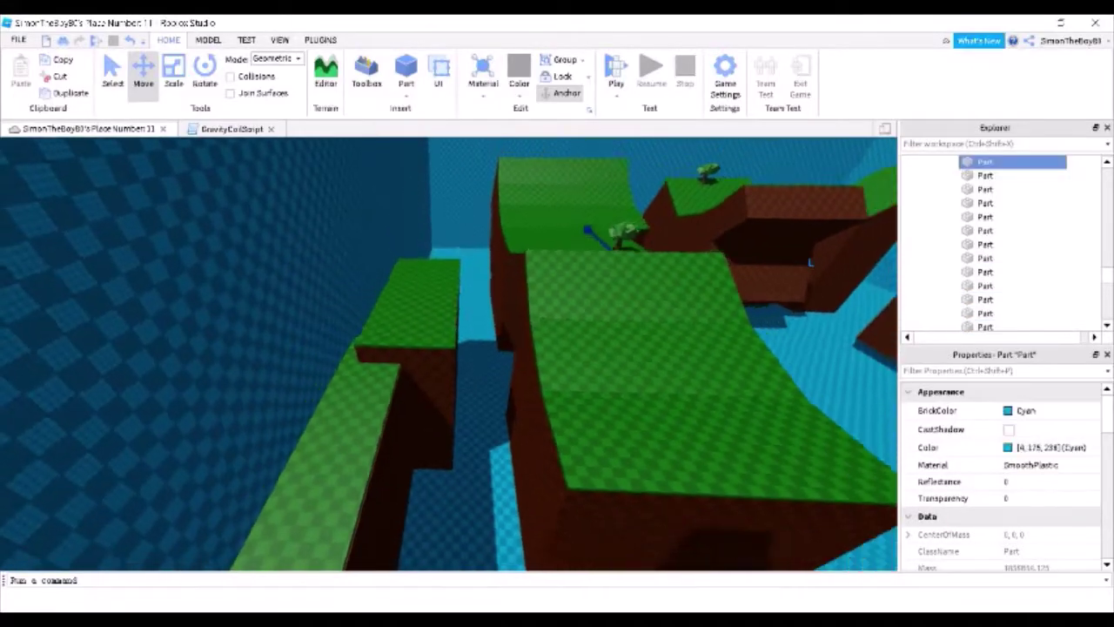
Adjust the small tree at the far end of the light green platform with the Scale and Move tools
key(ctrl+3)
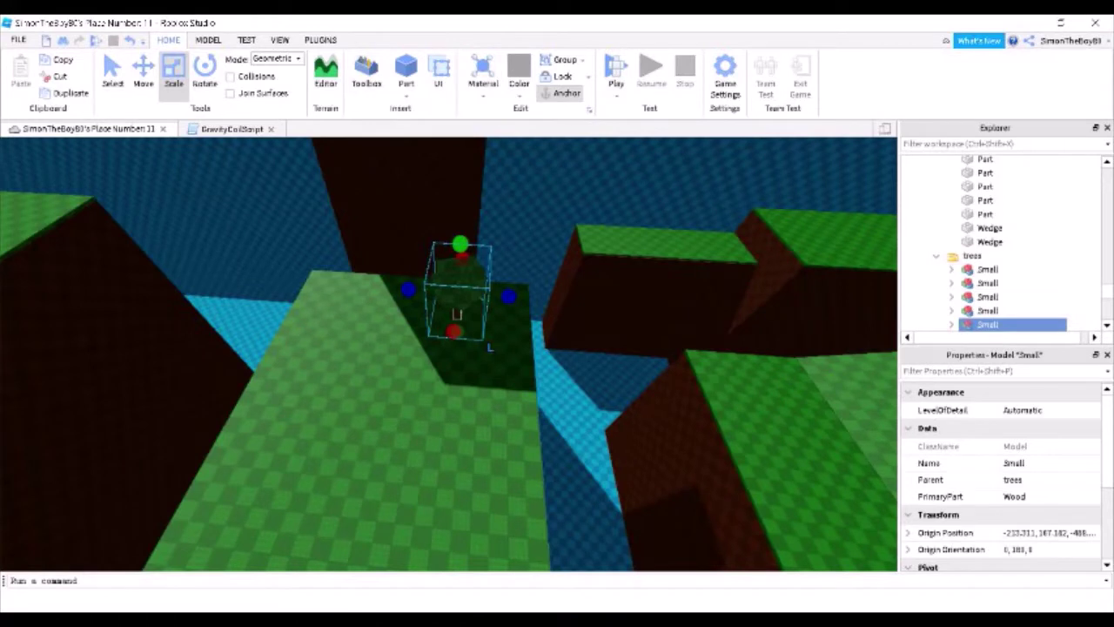
key(ctrl+2)
right_click(449, 411)
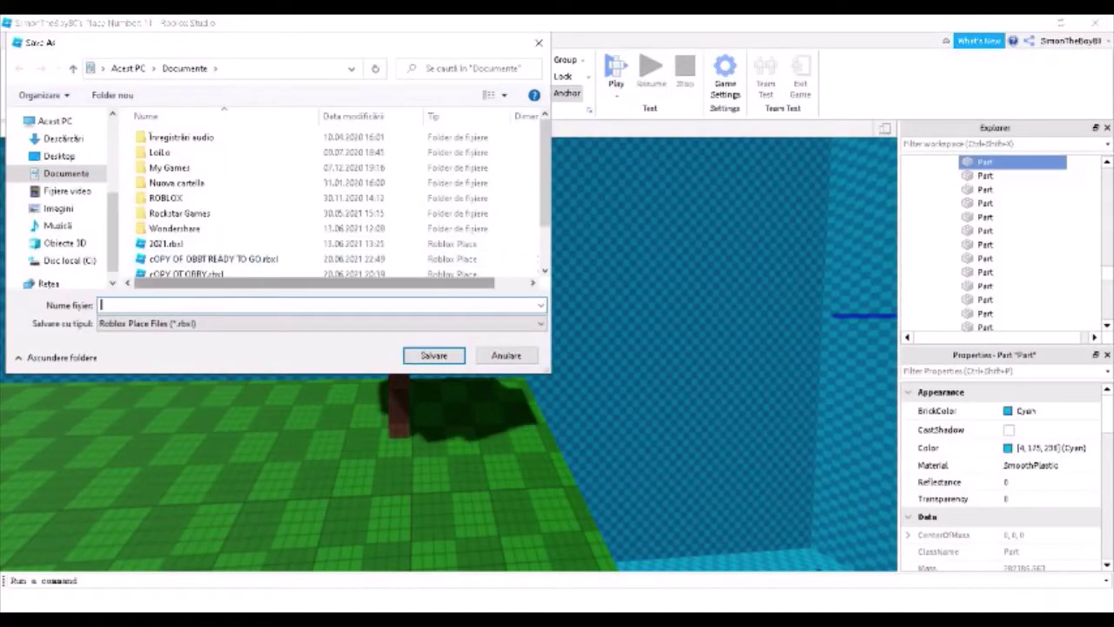
Save a copy of the place as a Roblox Place file in the Documents folder
key(Return)
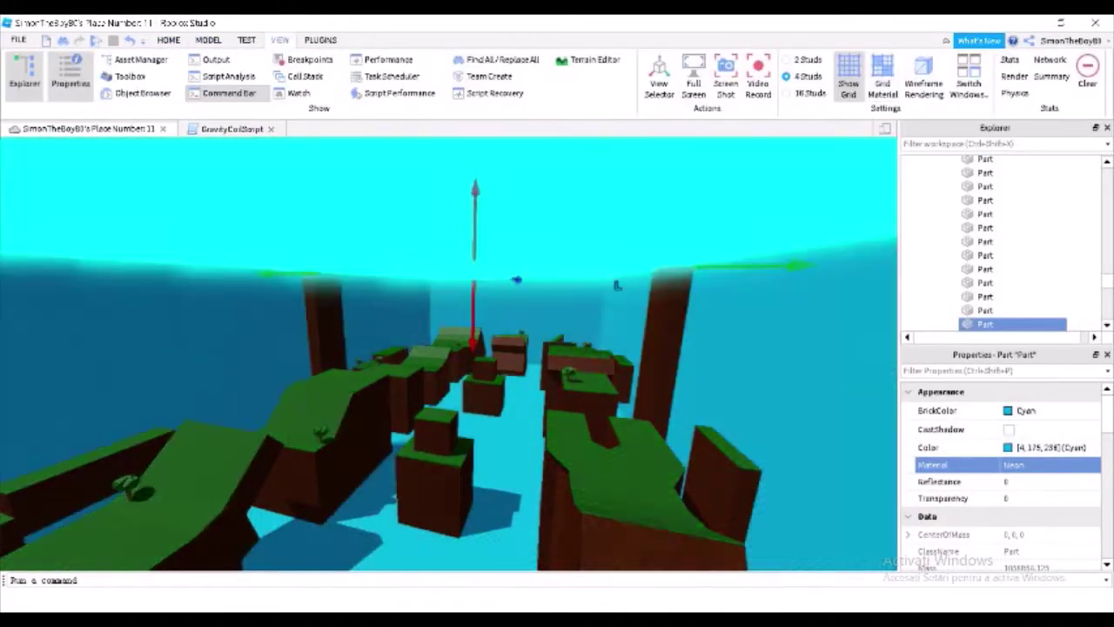
Fit the terrain Sea Level region over the level's floor, with position -19, 48, -503 and size 629 × 31 × 1190
key(w)
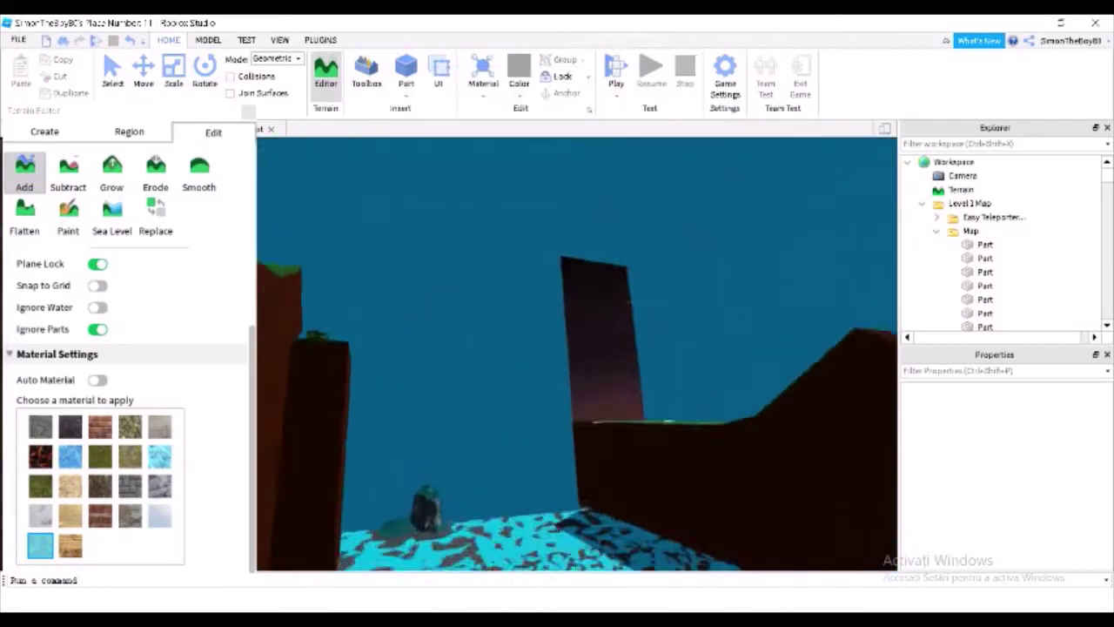
click(111, 214)
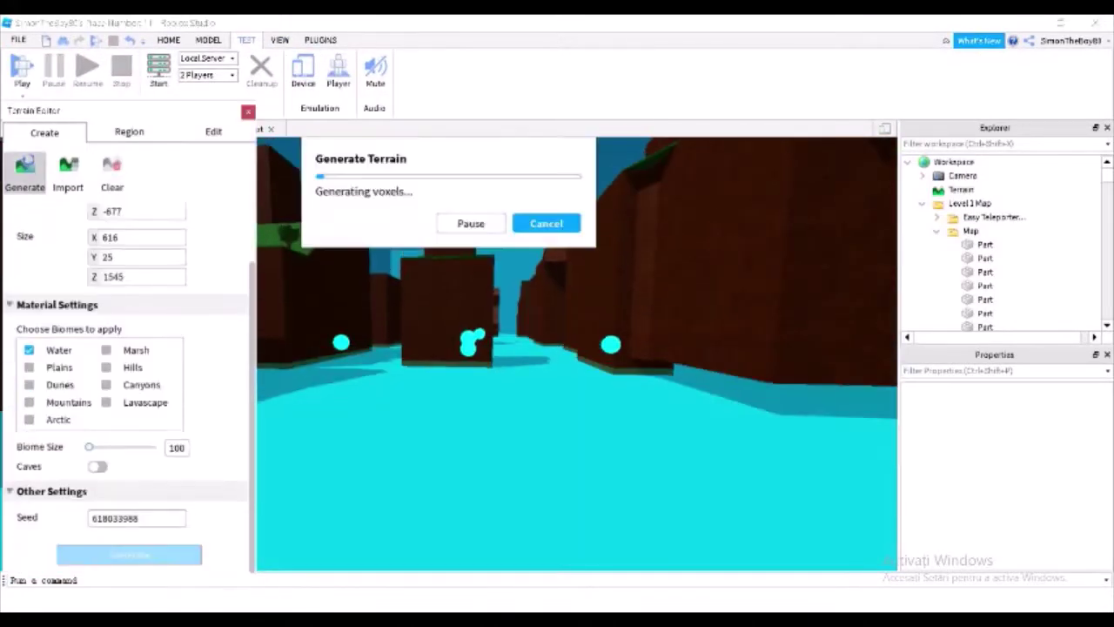
drag(470, 421, 471, 363)
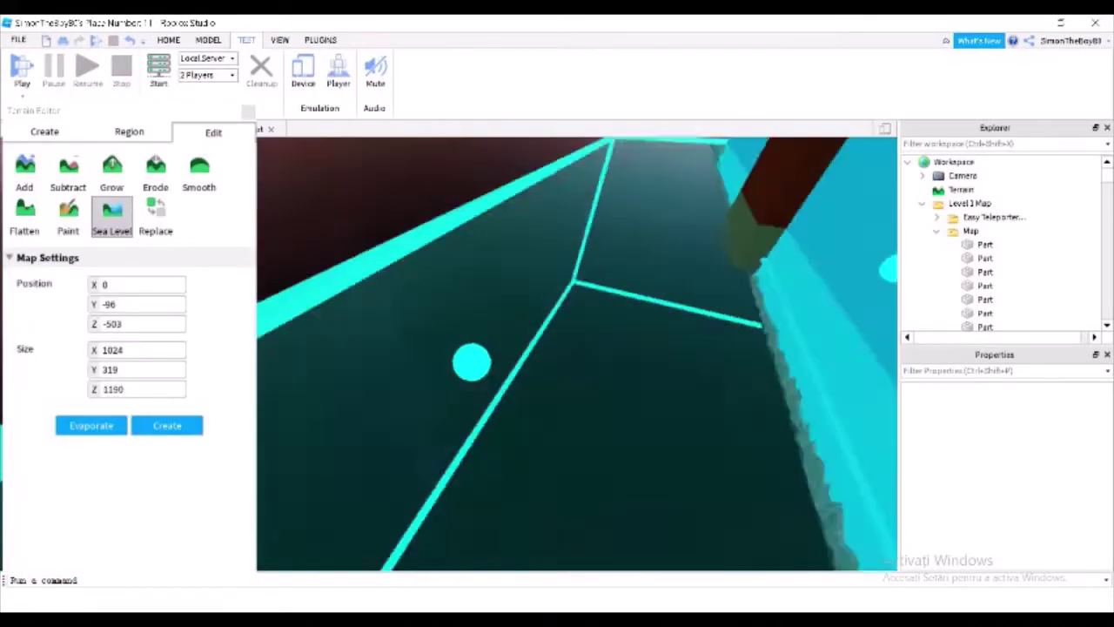
key(s)
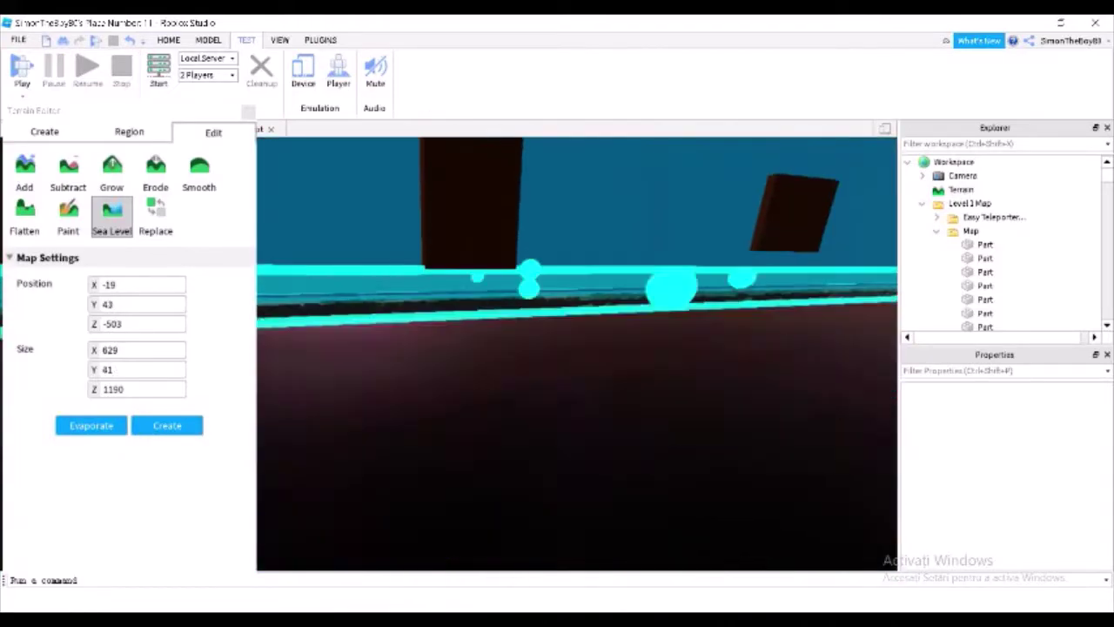
key(s)
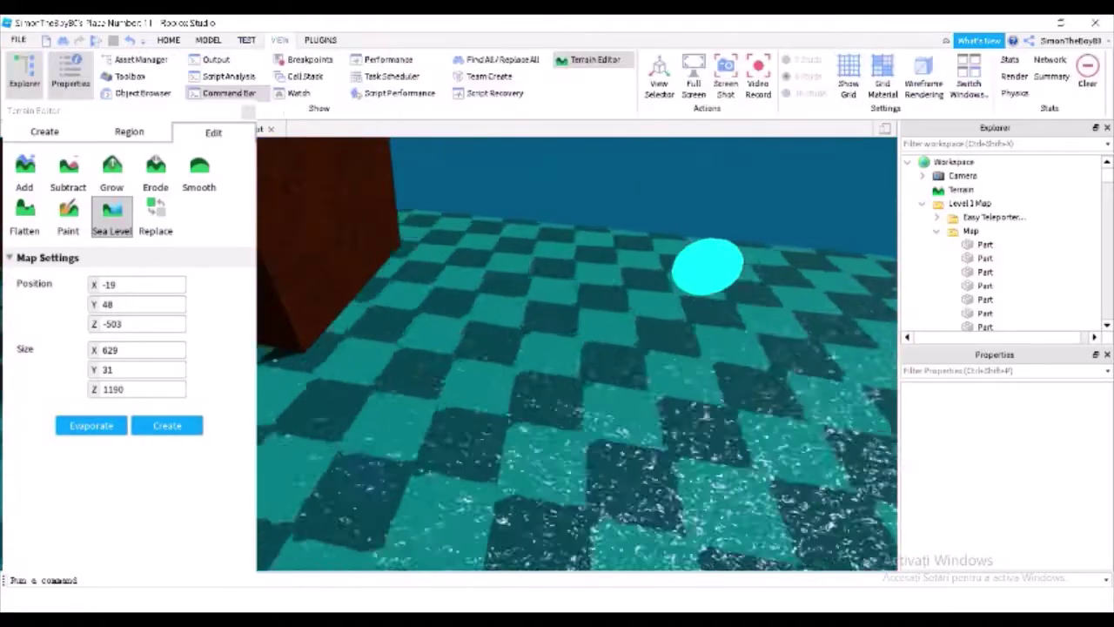